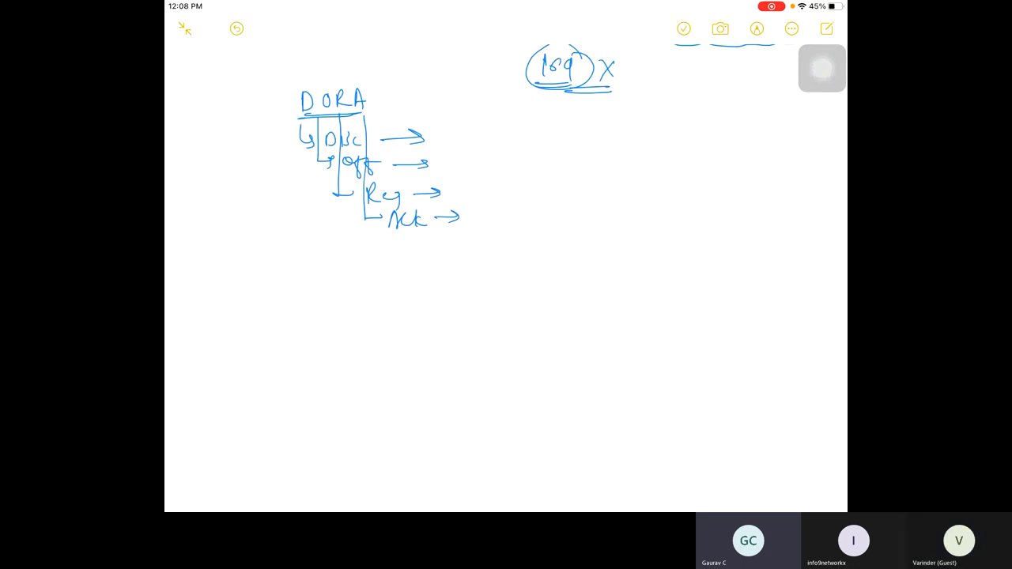
Step: Sketch a circled router symbol with the handwritten label DHCP beside it in the empty area of the note
{"action": "mouse_move", "coordinate": [613, 212]}
{"action": "left_mouse_down"}
{"action": "mouse_move", "coordinate": [595, 237]}
{"action": "mouse_move", "coordinate": [614, 212]}
{"action": "left_mouse_up"}
{"action": "left_click_drag", "start_coordinate": [608, 224], "coordinate": [610, 241]}
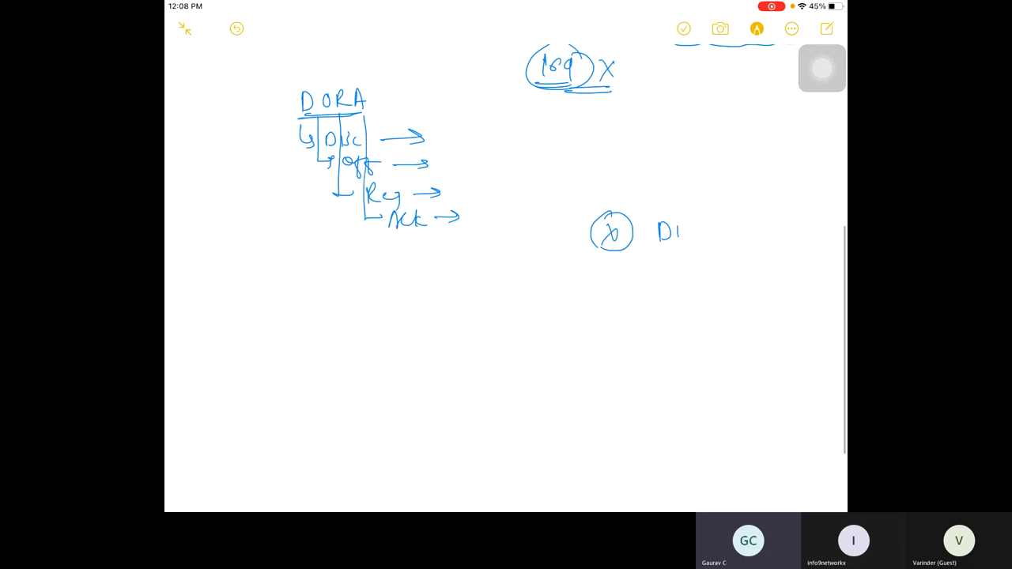
{"action": "left_click_drag", "start_coordinate": [678, 233], "coordinate": [686, 241]}
{"action": "left_click_drag", "start_coordinate": [697, 229], "coordinate": [697, 240]}
Step: Sketch a server as an upright box filled with short lines, with an arrow beside it, below the DHCP router
{"action": "left_click_drag", "start_coordinate": [609, 280], "coordinate": [609, 312]}
{"action": "mouse_move", "coordinate": [633, 277]}
{"action": "left_mouse_down"}
{"action": "mouse_move", "coordinate": [608, 326]}
{"action": "mouse_move", "coordinate": [623, 308]}
{"action": "left_mouse_up"}
{"action": "mouse_move", "coordinate": [606, 302]}
{"action": "left_mouse_down"}
{"action": "mouse_move", "coordinate": [627, 302]}
{"action": "mouse_move", "coordinate": [634, 289]}
{"action": "left_mouse_up"}
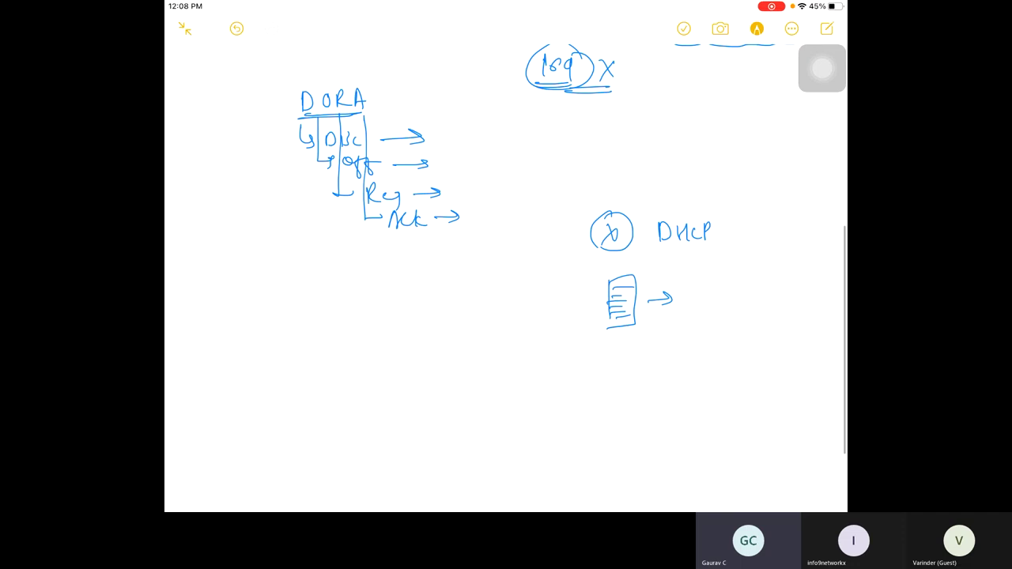
Step: Sketch two circled router symbols joined by a line below the server box
{"action": "mouse_move", "coordinate": [628, 362]}
{"action": "left_mouse_down"}
{"action": "mouse_move", "coordinate": [609, 391]}
{"action": "mouse_move", "coordinate": [627, 362]}
{"action": "left_mouse_up"}
{"action": "mouse_move", "coordinate": [622, 378]}
{"action": "left_mouse_down"}
{"action": "mouse_move", "coordinate": [633, 391]}
{"action": "mouse_move", "coordinate": [621, 390]}
{"action": "left_mouse_up"}
{"action": "left_click_drag", "start_coordinate": [650, 385], "coordinate": [735, 367]}
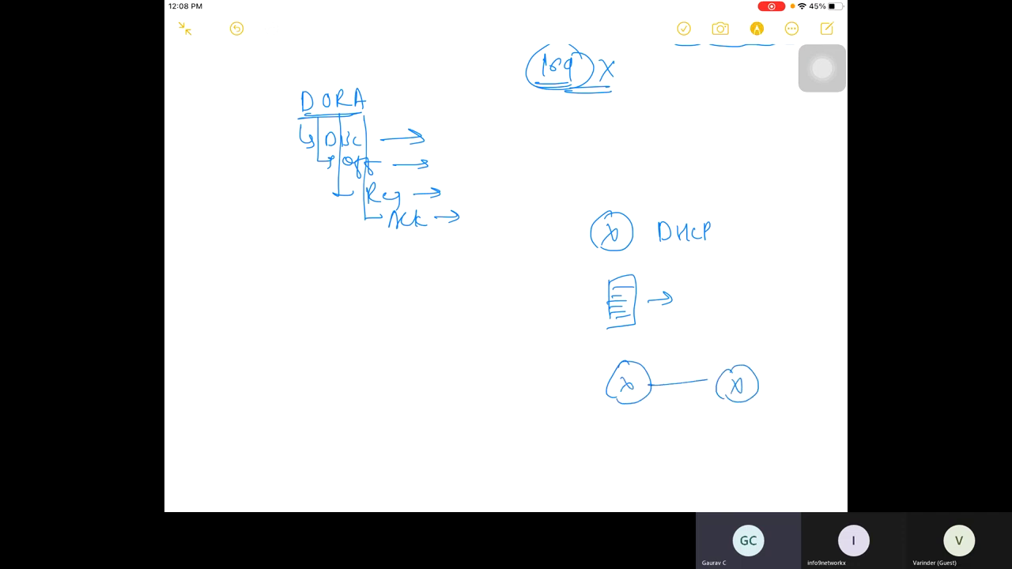
Step: Handwrite DHCP above the first of the two joined routers and draw a curved arrow towards the second
{"action": "left_click_drag", "start_coordinate": [597, 345], "coordinate": [597, 359]}
{"action": "mouse_move", "coordinate": [597, 342]}
{"action": "left_mouse_down"}
{"action": "mouse_move", "coordinate": [598, 358]}
{"action": "mouse_move", "coordinate": [630, 356]}
{"action": "left_mouse_up"}
{"action": "left_click_drag", "start_coordinate": [634, 342], "coordinate": [634, 357]}
{"action": "left_click_drag", "start_coordinate": [634, 342], "coordinate": [635, 349]}
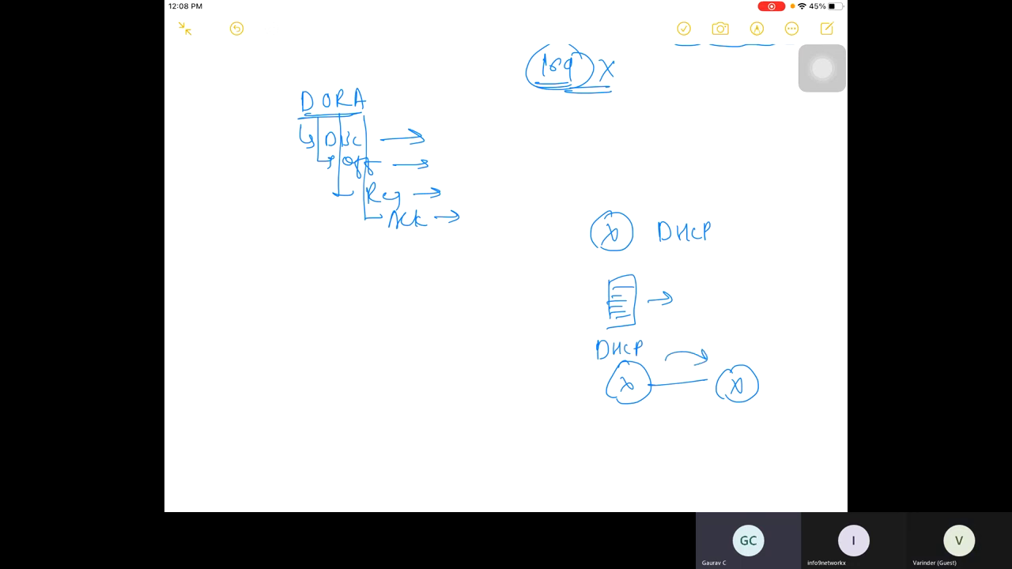
Step: Handwrite a label above the second router and add further strokes below the DORA list
{"action": "left_click_drag", "start_coordinate": [734, 342], "coordinate": [733, 354]}
{"action": "mouse_move", "coordinate": [741, 340]}
{"action": "left_mouse_down"}
{"action": "mouse_move", "coordinate": [741, 355]}
{"action": "mouse_move", "coordinate": [769, 361]}
{"action": "left_mouse_up"}
{"action": "mouse_move", "coordinate": [330, 286]}
{"action": "left_mouse_down"}
{"action": "mouse_move", "coordinate": [331, 305]}
{"action": "mouse_move", "coordinate": [372, 305]}
{"action": "left_mouse_up"}
{"action": "left_click_drag", "start_coordinate": [323, 312], "coordinate": [372, 310]}
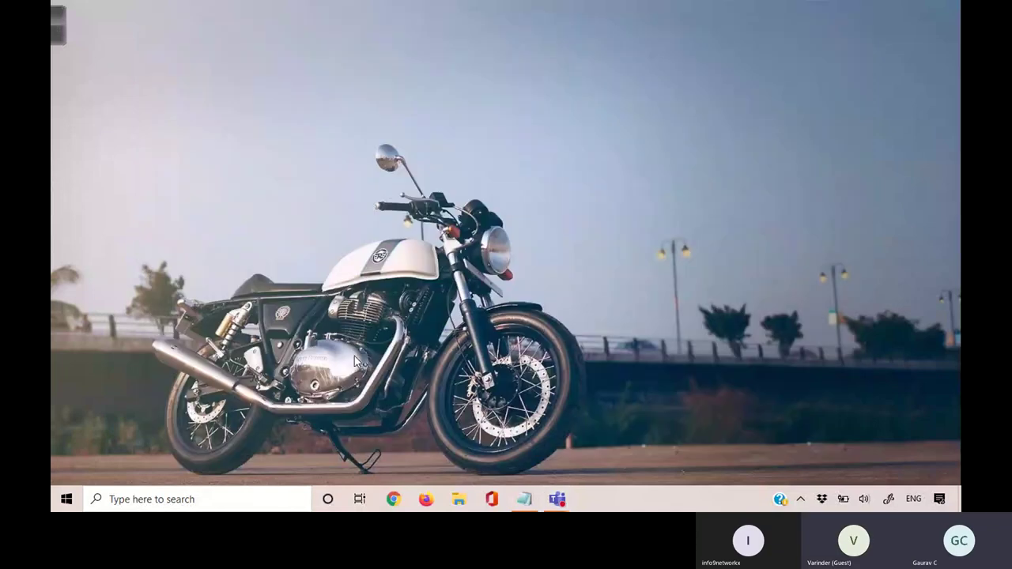
Step: Search for Cisco Packet Tracer, launch the app, and minimize the floating meeting window
{"action": "left_click", "coordinate": [66, 499]}
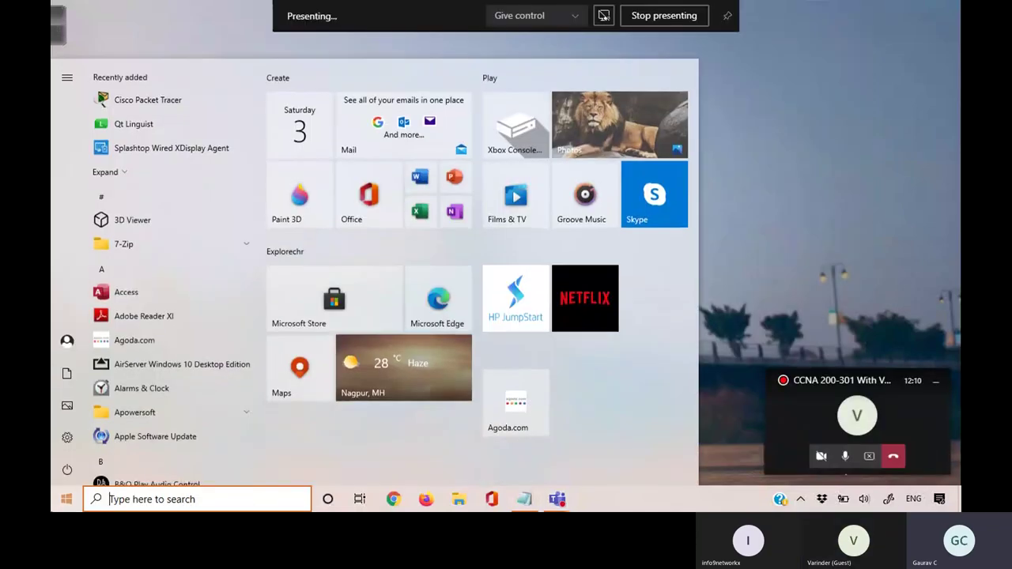
{"action": "type", "text": "packe"}
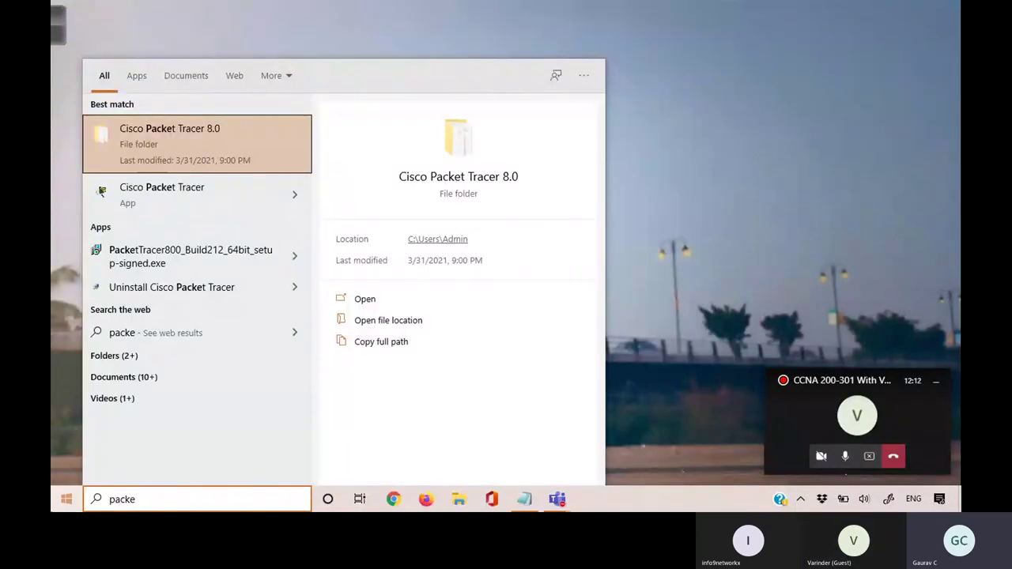
{"action": "key", "text": "Down"}
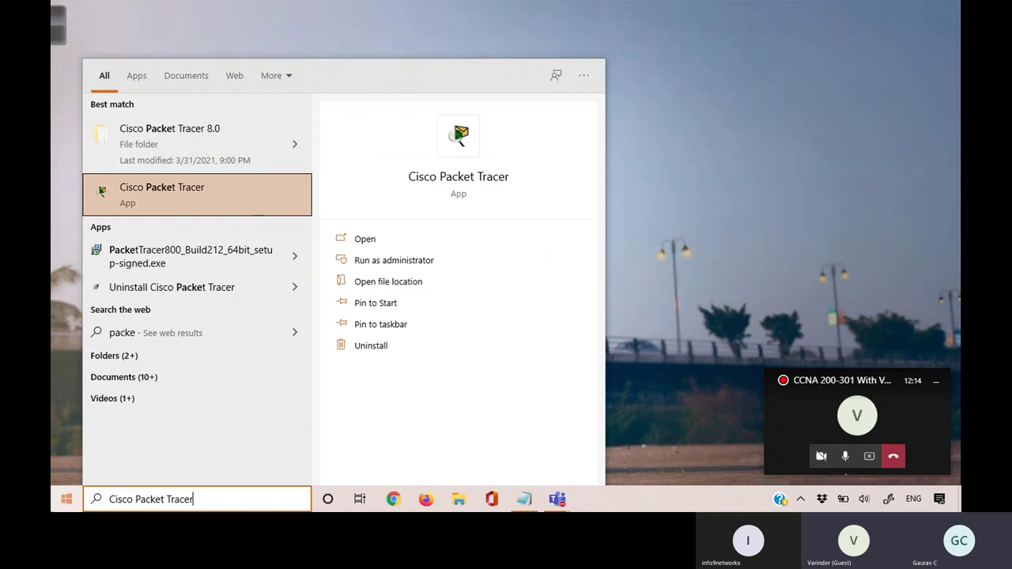
{"action": "key", "text": "Return"}
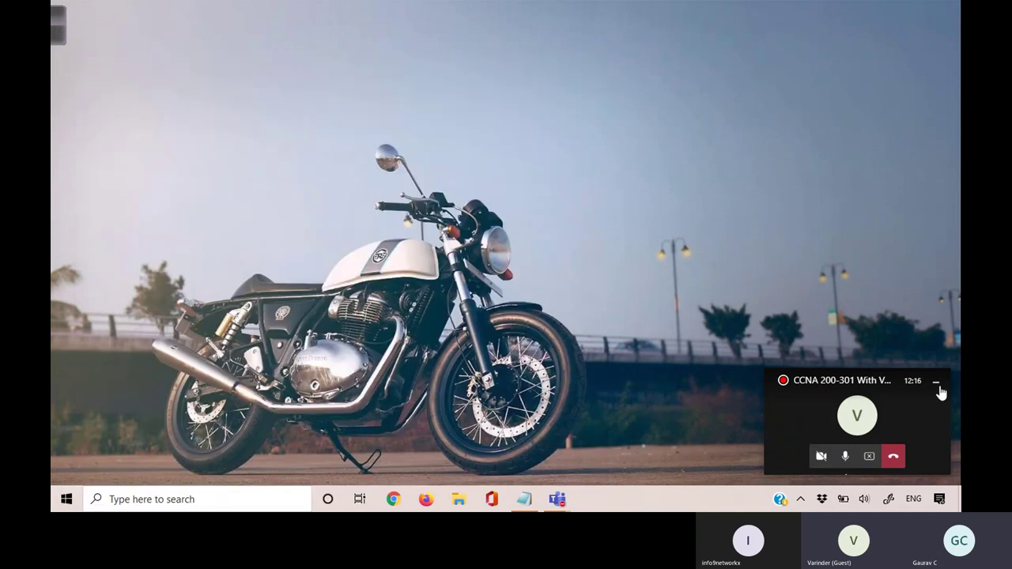
{"action": "left_click", "coordinate": [937, 384]}
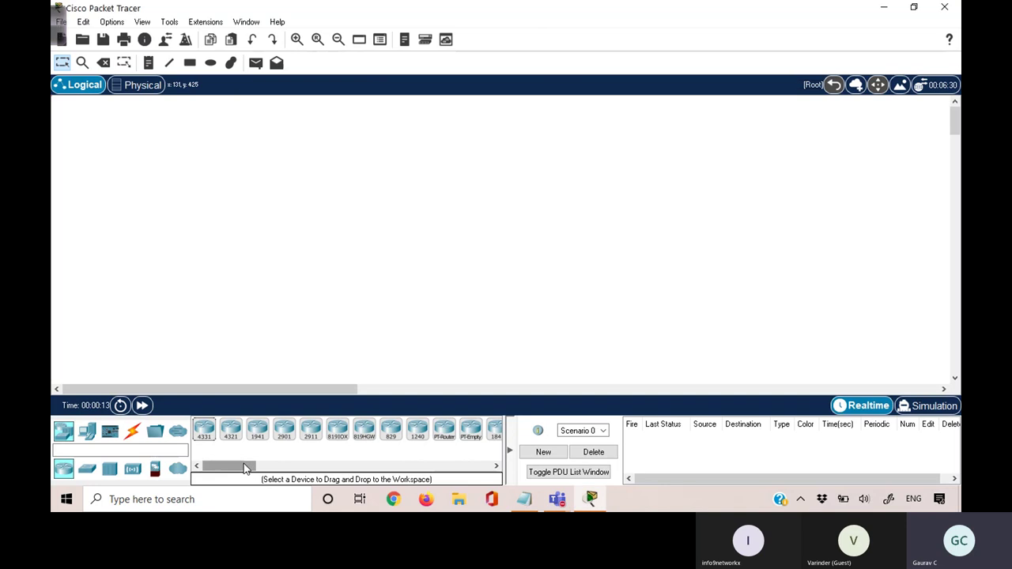
Step: Place a 2811 router in the upper part of the logical workspace
{"action": "left_click_drag", "start_coordinate": [253, 467], "coordinate": [287, 467]}
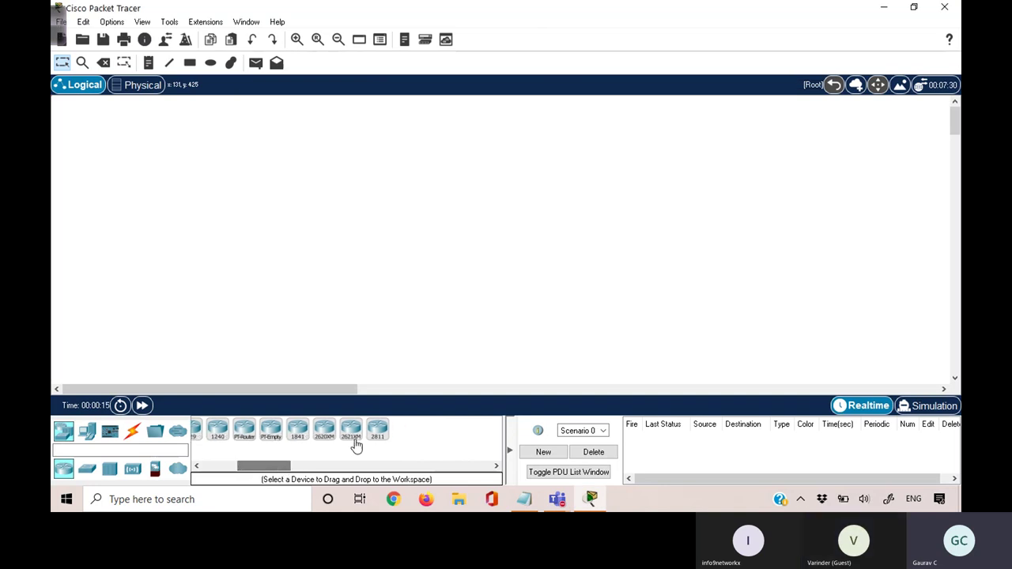
{"action": "left_click", "coordinate": [378, 431]}
{"action": "left_click", "coordinate": [370, 315]}
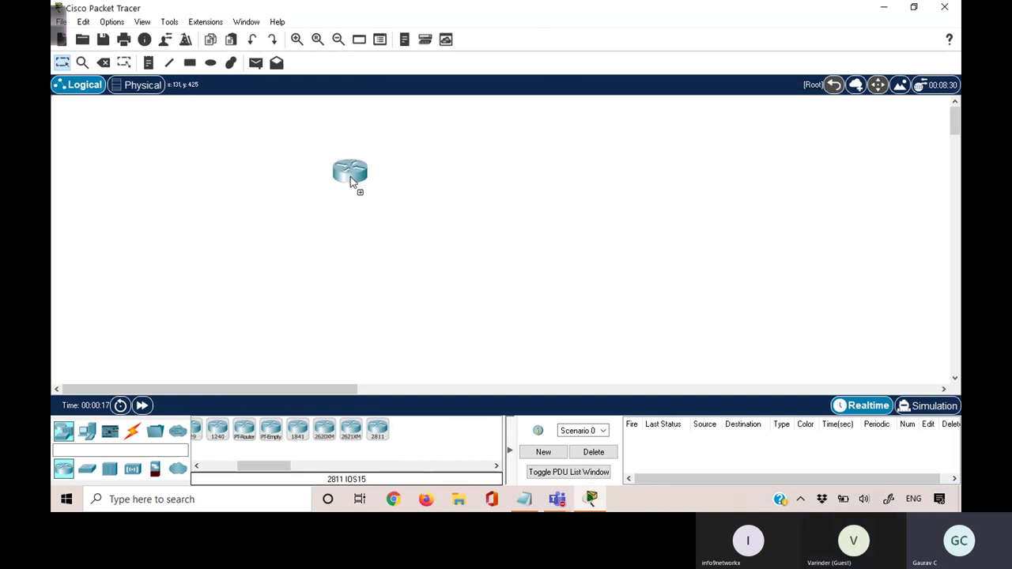
{"action": "left_click", "coordinate": [350, 180]}
Step: Place a 2960 switch below the router
{"action": "left_click", "coordinate": [87, 431]}
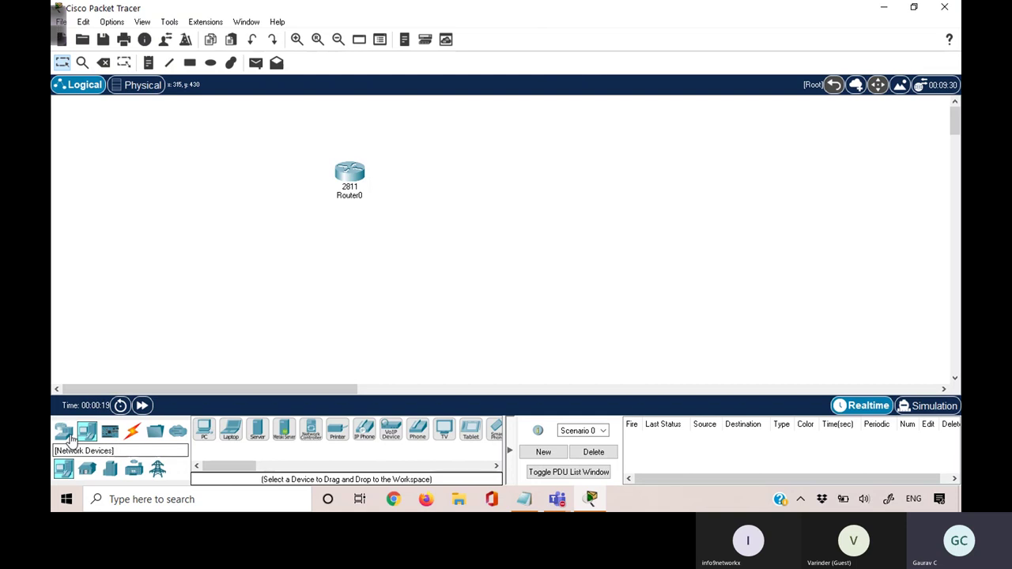
{"action": "left_click", "coordinate": [65, 433]}
{"action": "left_click", "coordinate": [87, 468]}
{"action": "left_click", "coordinate": [204, 431]}
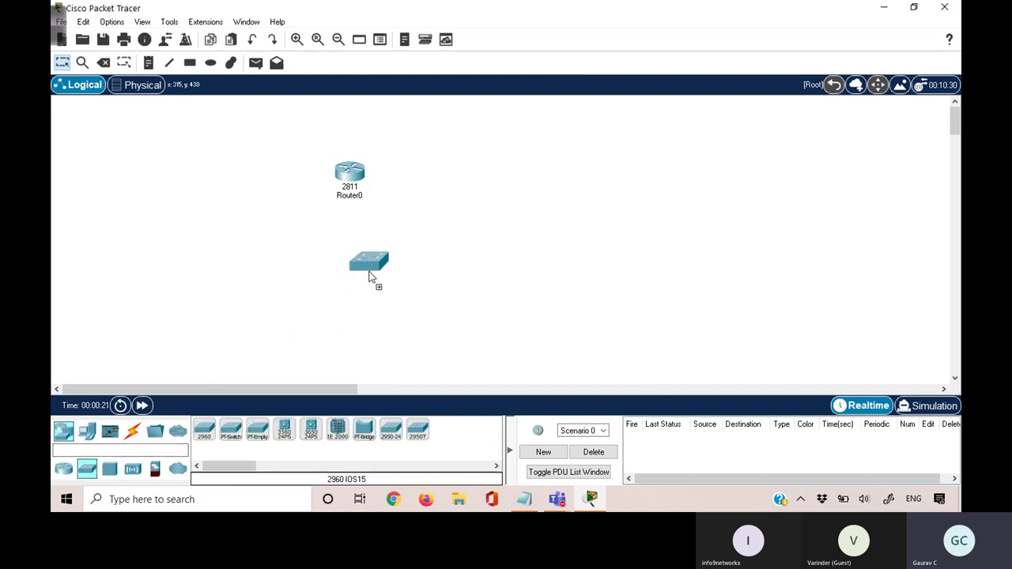
{"action": "left_click", "coordinate": [344, 271]}
Step: Place four PCs in a row below the switch
{"action": "left_click", "coordinate": [87, 431]}
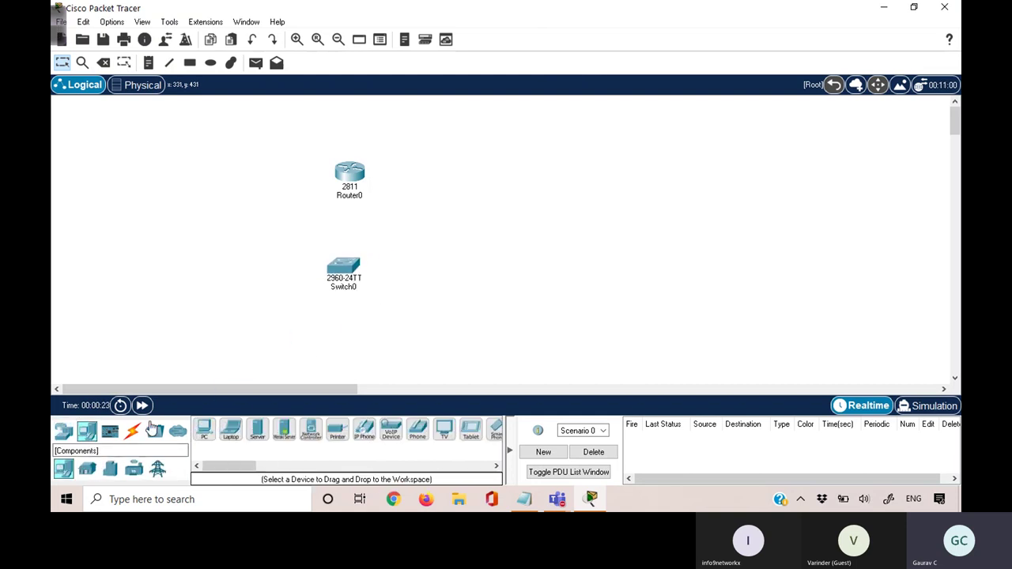
{"action": "left_click", "coordinate": [204, 431]}
{"action": "left_click", "coordinate": [261, 351]}
{"action": "left_click", "coordinate": [204, 431]}
{"action": "left_click", "coordinate": [314, 352]}
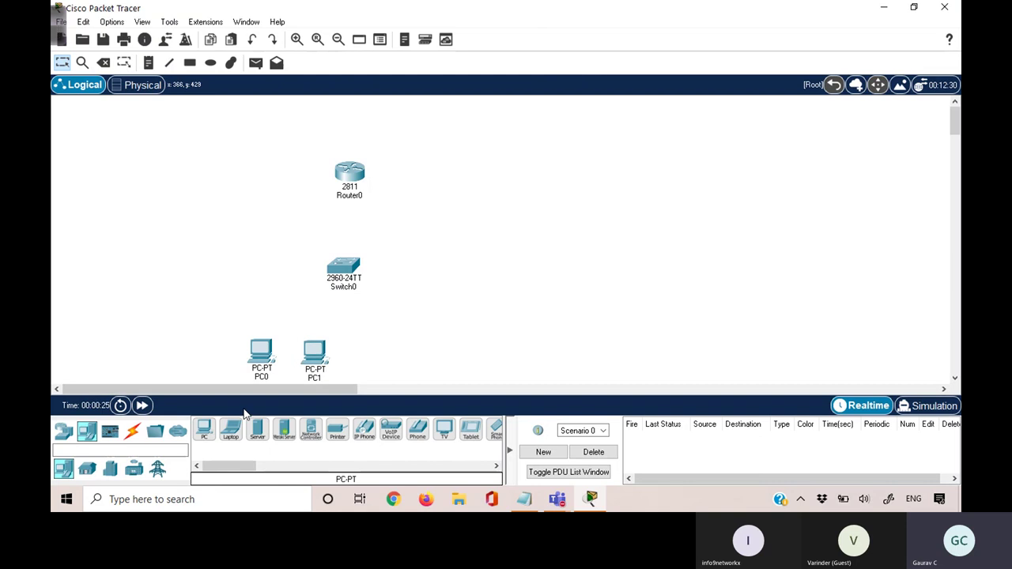
{"action": "left_click", "coordinate": [204, 431]}
{"action": "left_click", "coordinate": [380, 350]}
{"action": "left_click", "coordinate": [204, 431]}
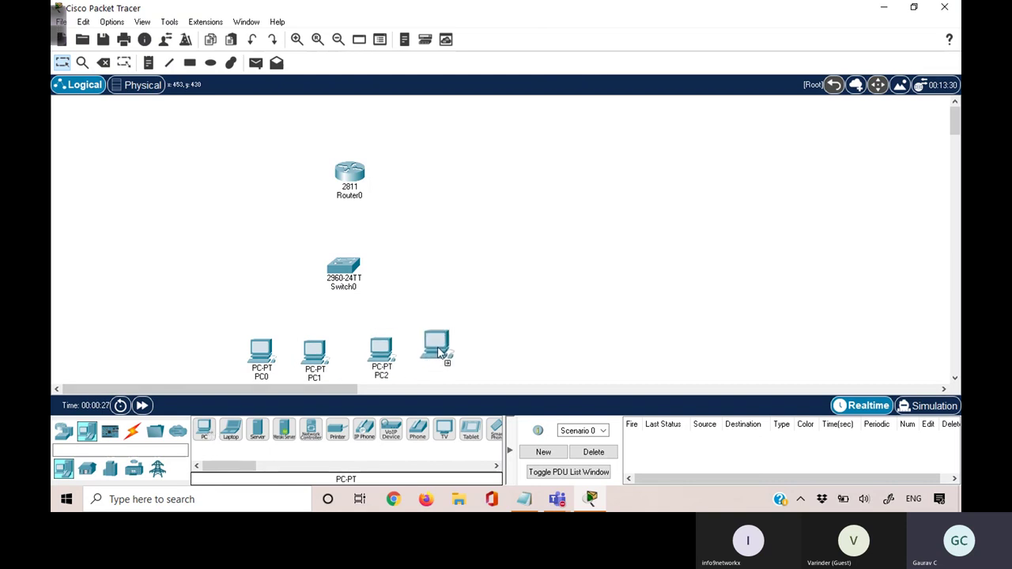
{"action": "left_click", "coordinate": [439, 352]}
Step: Connect PC0 to the switch using the automatically chosen connection type
{"action": "left_click", "coordinate": [132, 431]}
{"action": "left_click", "coordinate": [204, 431]}
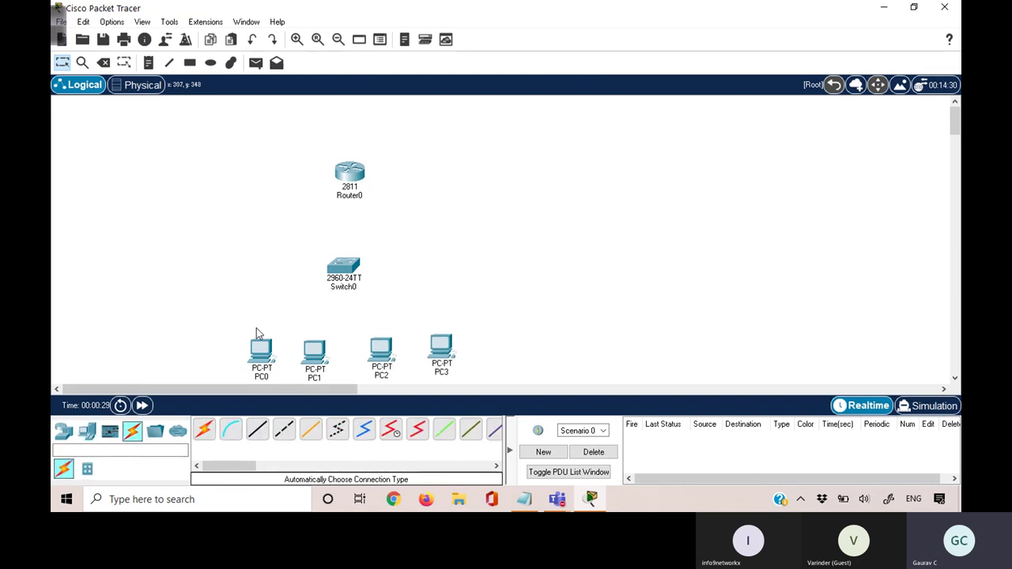
{"action": "left_click", "coordinate": [229, 431]}
{"action": "left_click", "coordinate": [261, 350]}
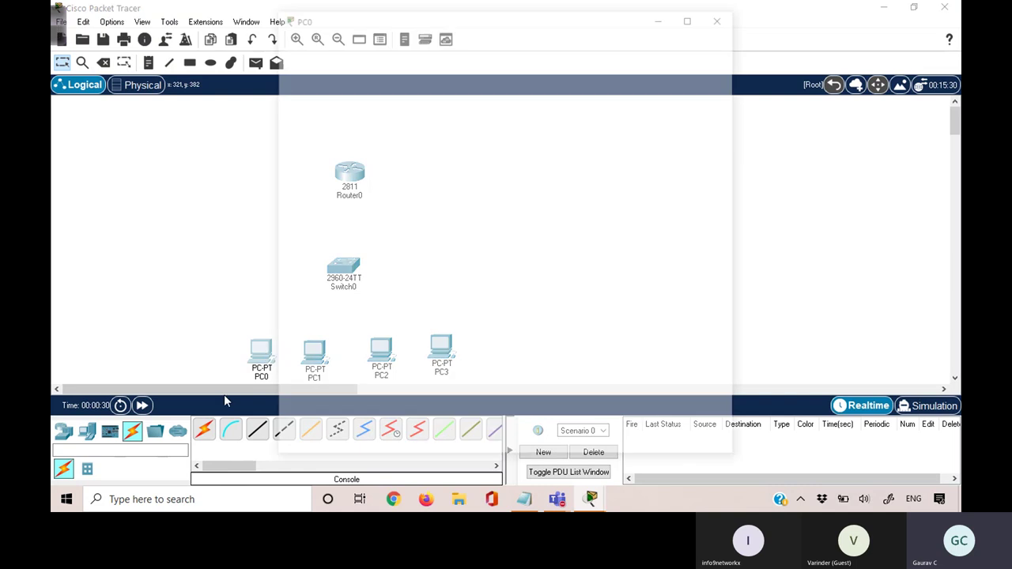
{"action": "left_click", "coordinate": [204, 431]}
{"action": "left_click", "coordinate": [260, 355]}
{"action": "left_click", "coordinate": [339, 268]}
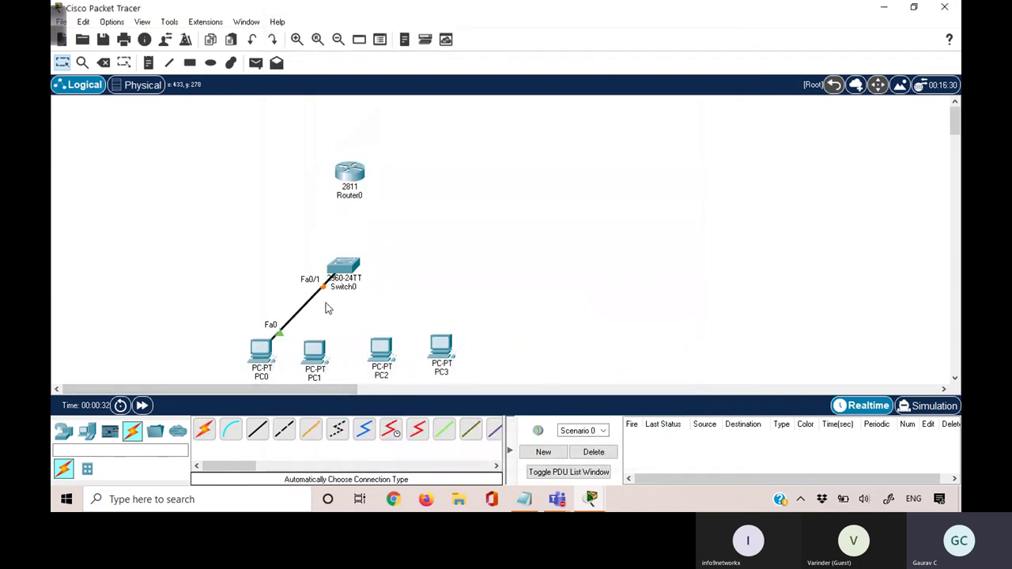
Step: Connect the switch to PC1 and PC2 with automatically chosen cables
{"action": "left_click", "coordinate": [204, 431]}
{"action": "left_click", "coordinate": [352, 267]}
{"action": "left_click", "coordinate": [316, 349]}
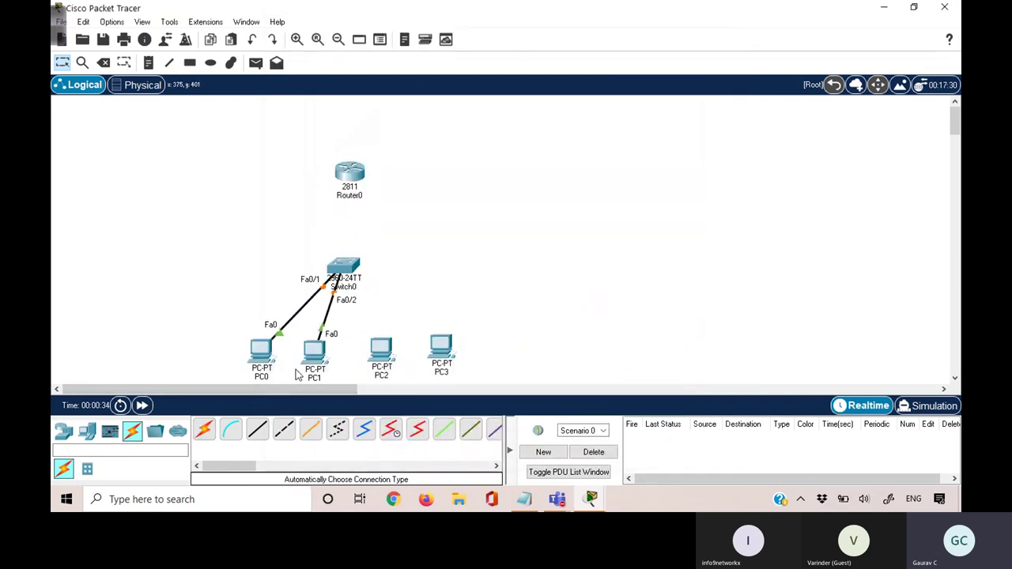
{"action": "left_click", "coordinate": [204, 431]}
{"action": "left_click", "coordinate": [347, 273]}
{"action": "left_click", "coordinate": [379, 341]}
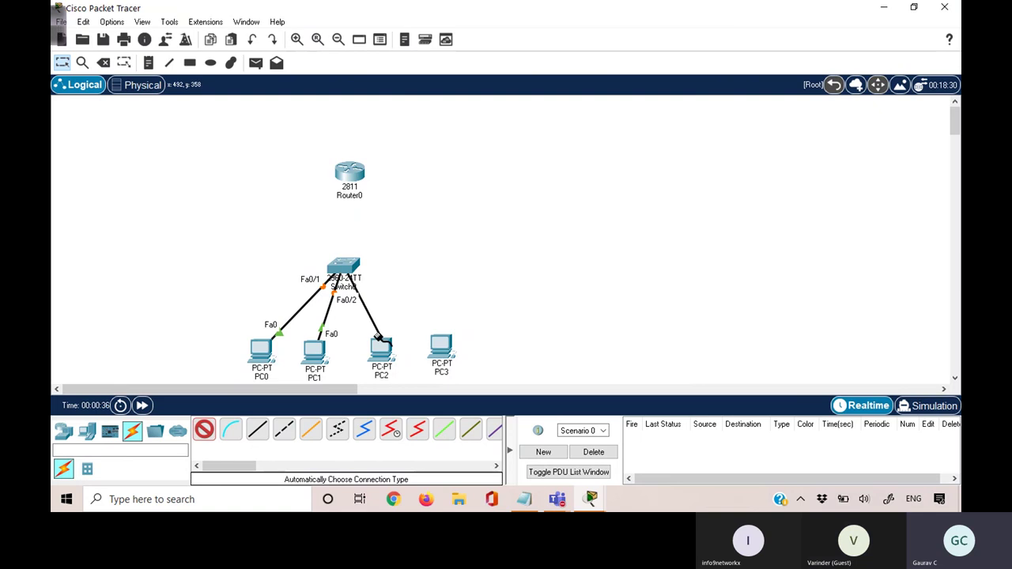
Step: Connect the switch to PC3 with an automatically chosen cable
{"action": "left_click", "coordinate": [352, 271]}
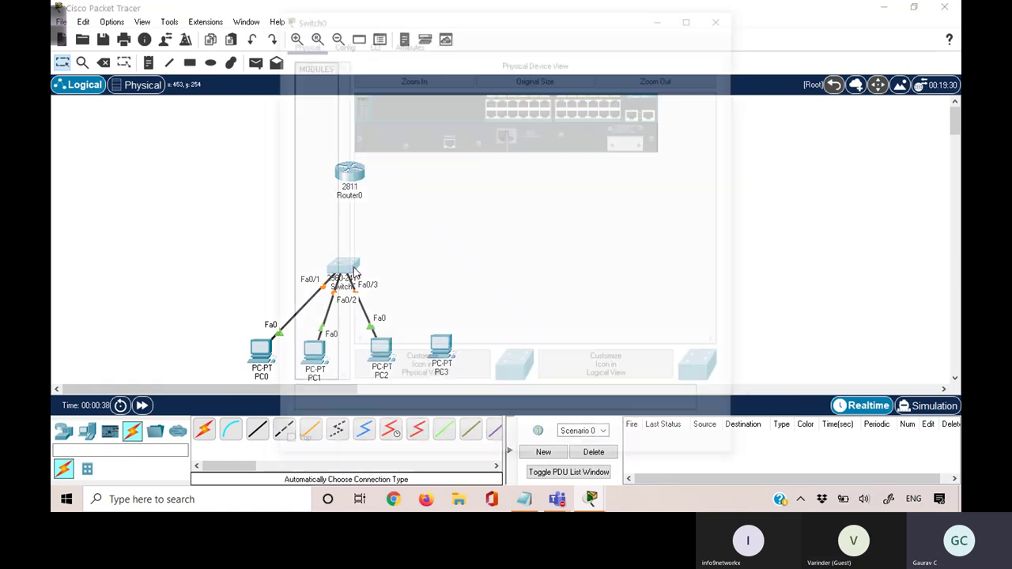
{"action": "left_click", "coordinate": [204, 430]}
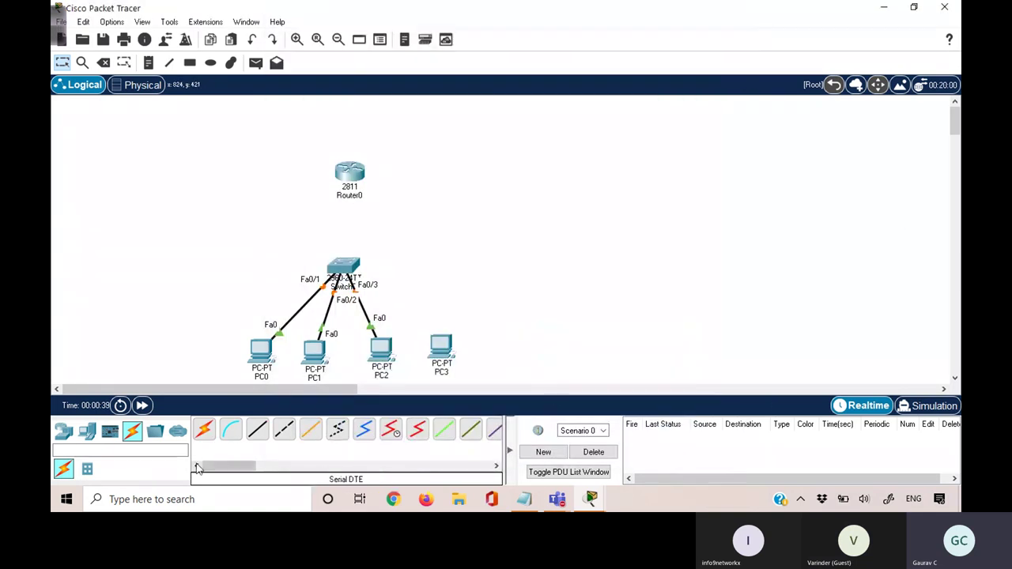
{"action": "left_click", "coordinate": [354, 269]}
{"action": "left_click", "coordinate": [441, 346]}
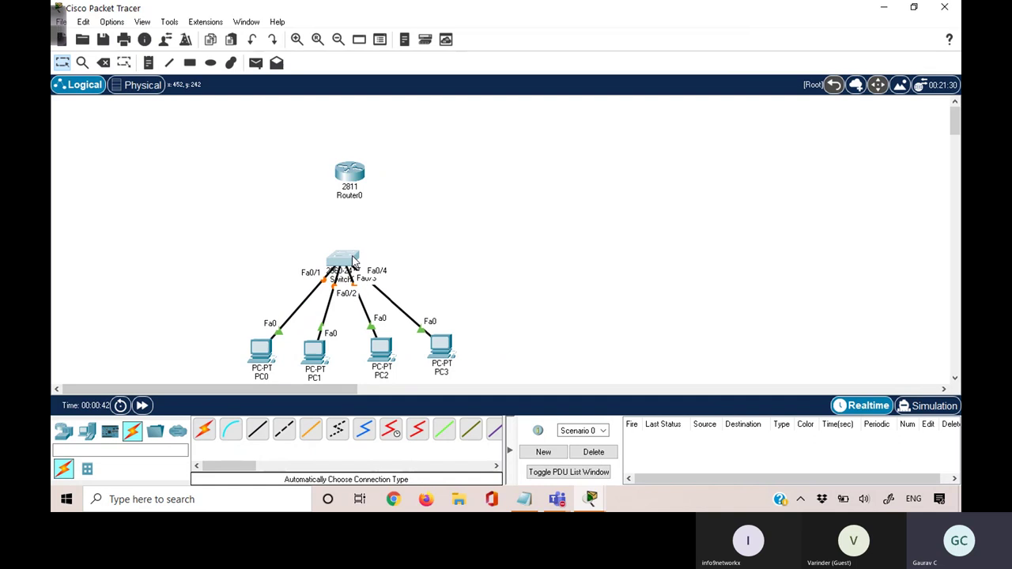
Step: Connect the 2811 router to the switch with an automatically chosen cable, and move both devices higher in the workspace
{"action": "left_click_drag", "start_coordinate": [354, 261], "coordinate": [353, 254]}
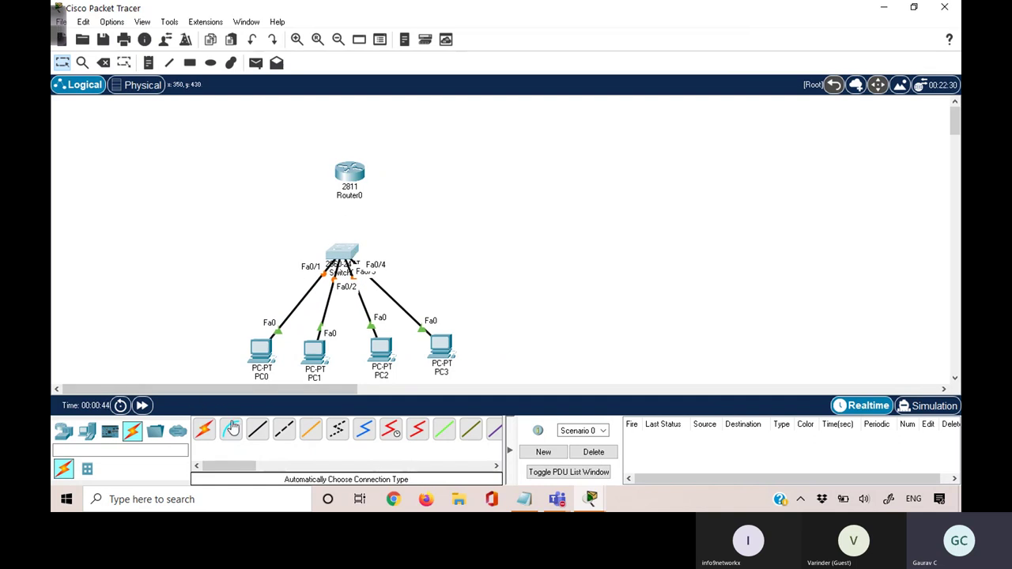
{"action": "left_click", "coordinate": [204, 433]}
{"action": "left_click", "coordinate": [348, 175]}
{"action": "left_click", "coordinate": [351, 250]}
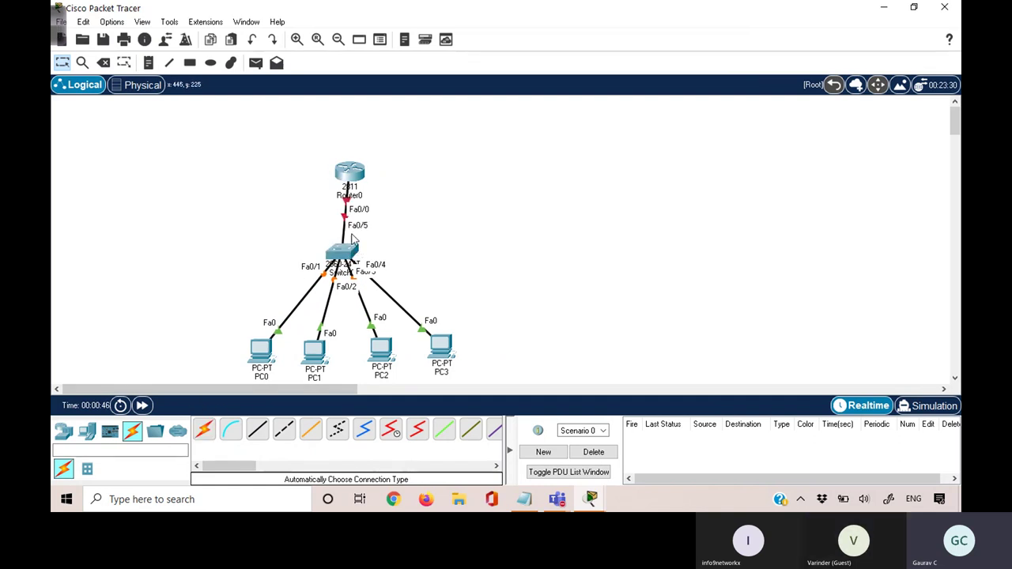
{"action": "left_click_drag", "start_coordinate": [350, 172], "coordinate": [403, 186]}
Step: Add a note beside the router reading "DHCP" with "F0/0 - 192.168.1.10" on a second line
{"action": "left_click", "coordinate": [149, 63]}
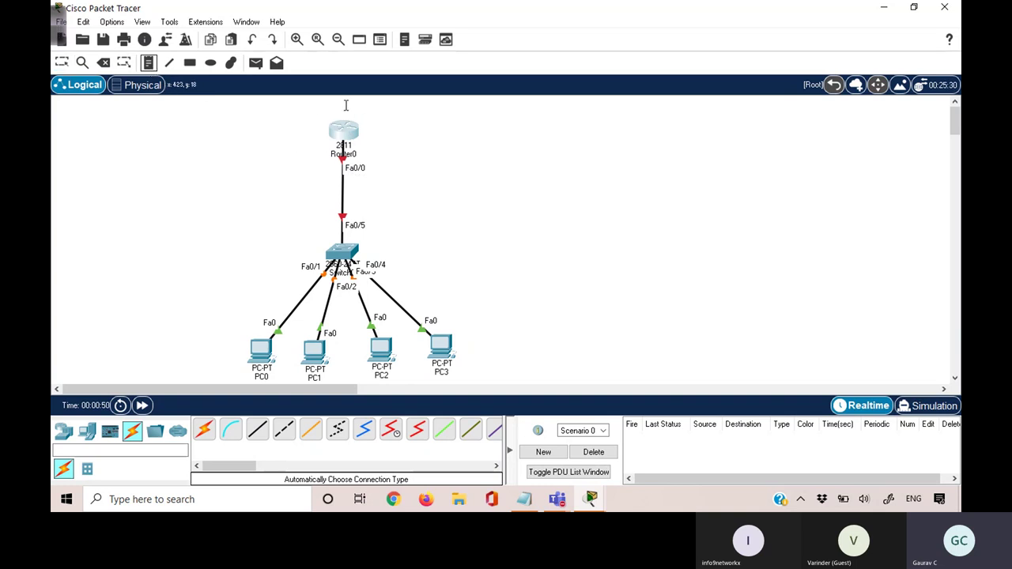
{"action": "left_click", "coordinate": [376, 123]}
{"action": "type", "text": "DHCP"}
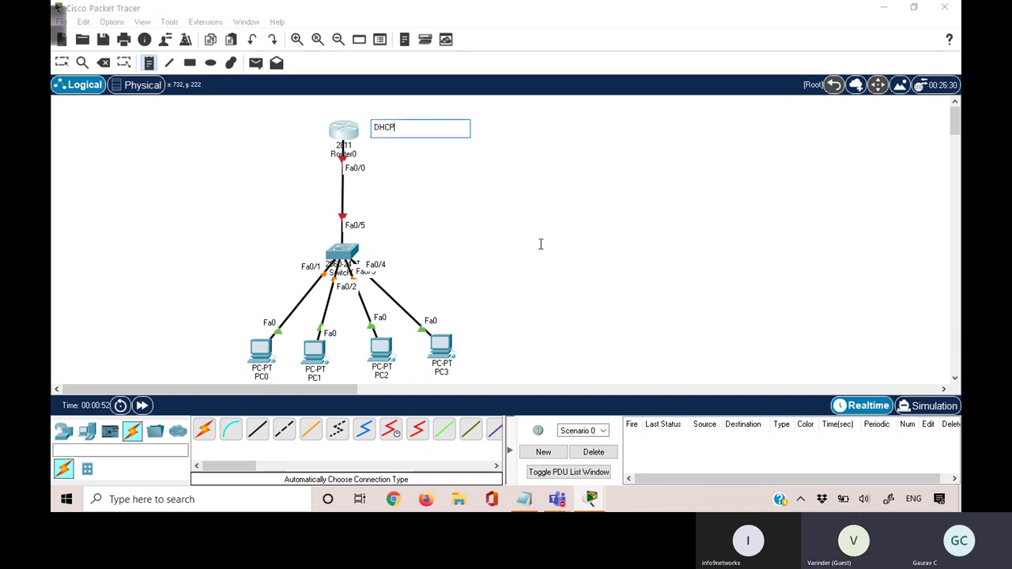
{"action": "key", "text": "Return"}
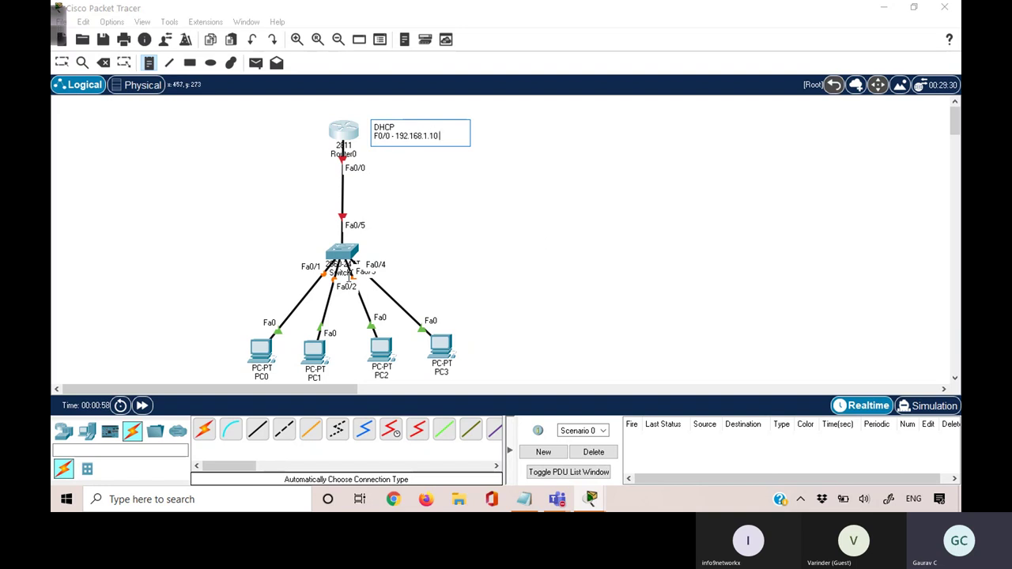
{"action": "left_click", "coordinate": [62, 62]}
{"action": "left_click_drag", "start_coordinate": [192, 302], "coordinate": [493, 393]}
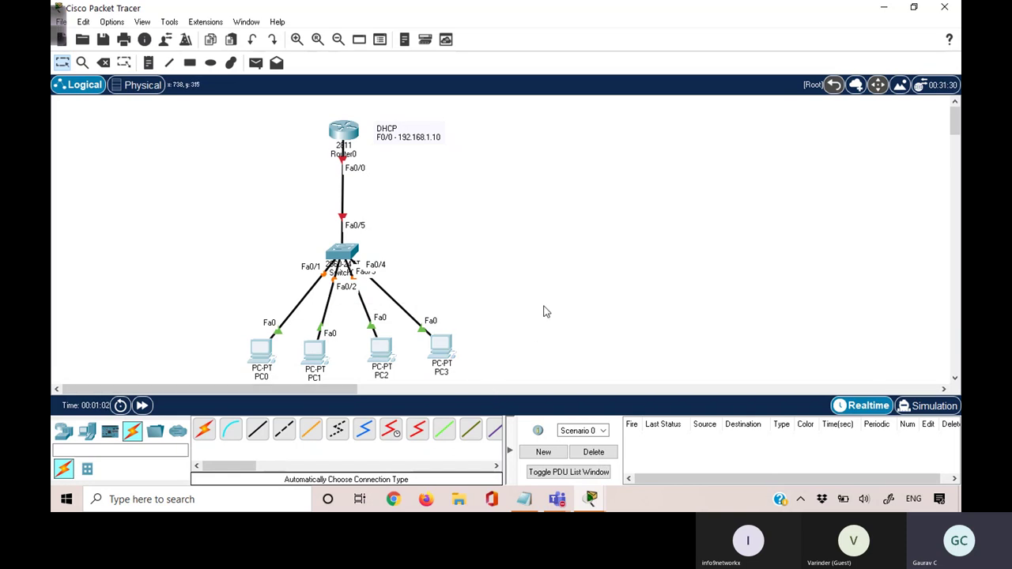
{"action": "scroll", "coordinate": [541, 296], "scroll_direction": "down", "scroll_amount": 1}
{"action": "scroll", "coordinate": [538, 292], "scroll_direction": "up", "scroll_amount": 1}
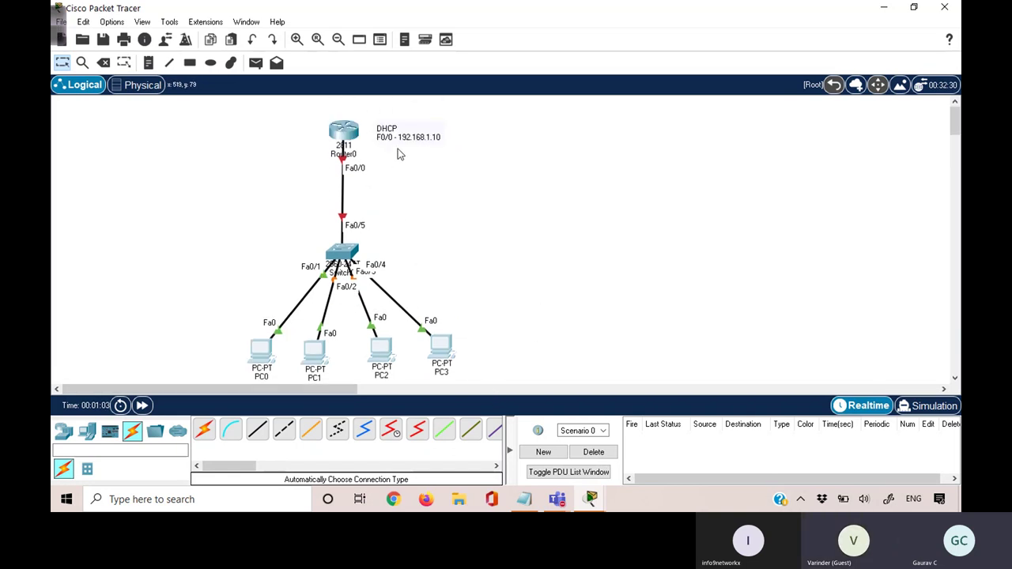
Step: Open the command line of the 2811 router and decline the initial configuration dialog with "no"
{"action": "left_click", "coordinate": [345, 131]}
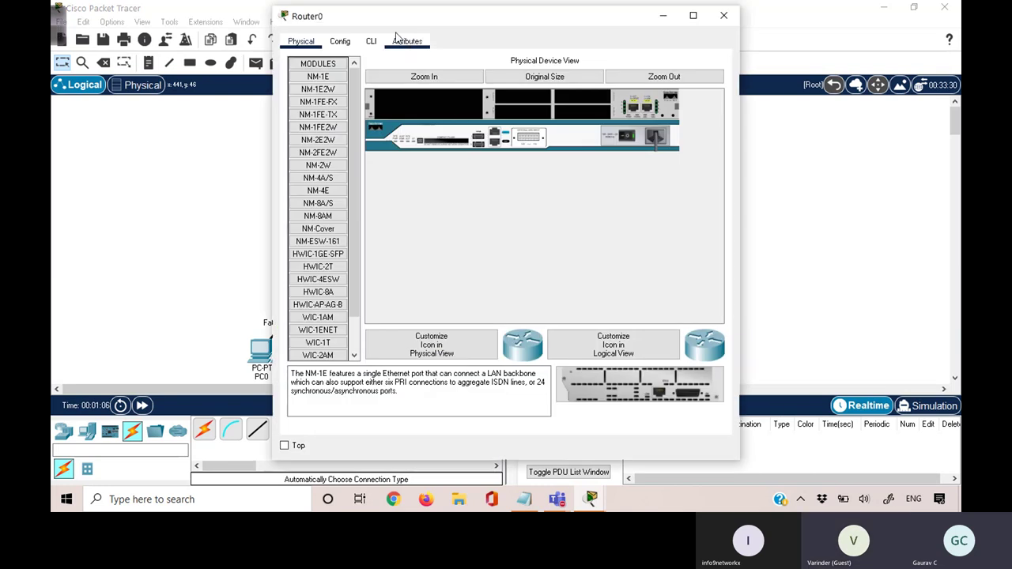
{"action": "left_click_drag", "start_coordinate": [386, 20], "coordinate": [573, 34]}
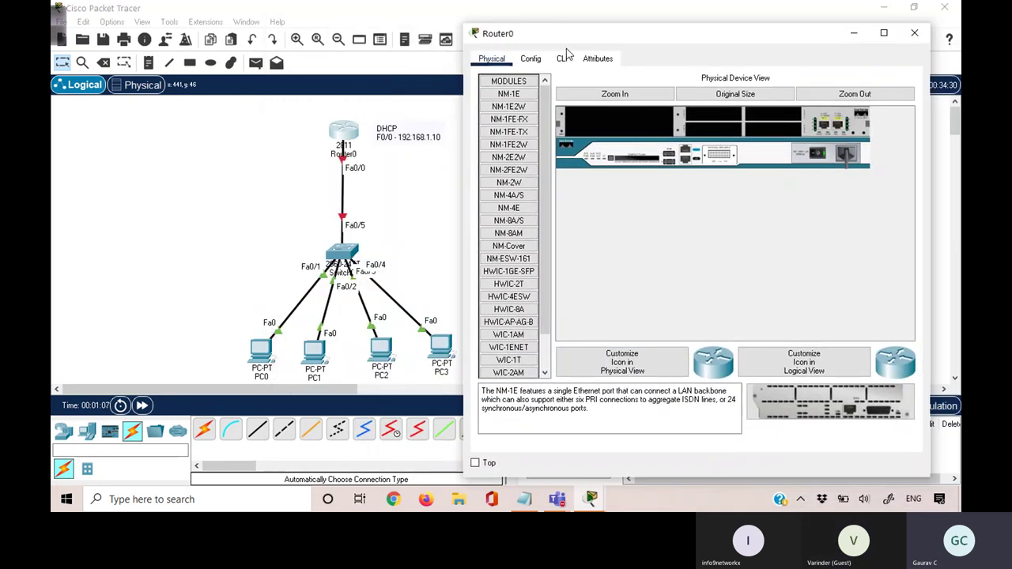
{"action": "left_click", "coordinate": [563, 59]}
{"action": "type", "text": "no"}
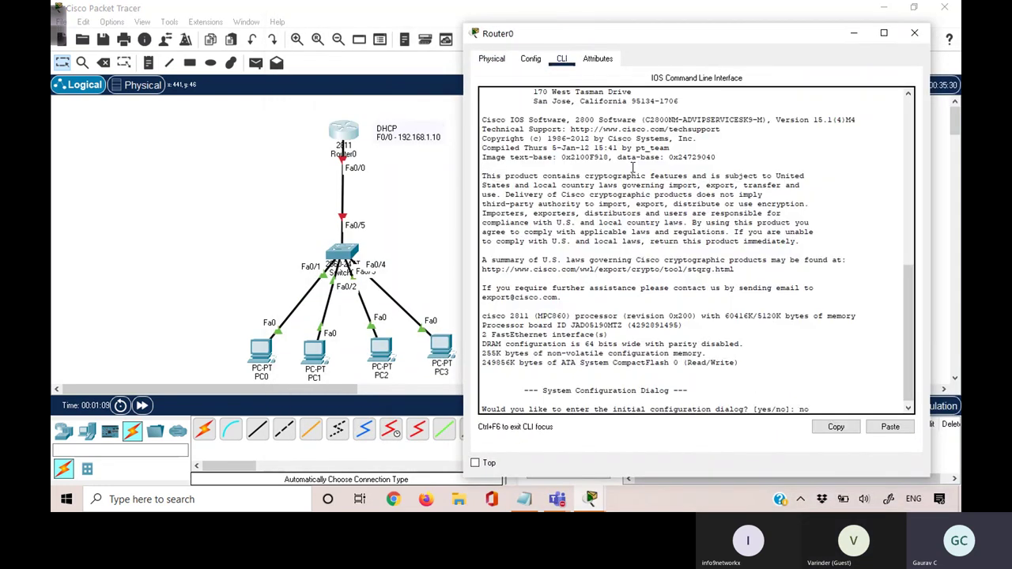
{"action": "key", "text": "Return"}
{"action": "key", "text": "Return"}
{"action": "key", "text": "Return"}
{"action": "key", "text": "Return"}
Step: Enter privileged mode and global configuration mode on the router, and select interface f0/0 for configuration
{"action": "type", "text": "en"}
{"action": "key", "text": "Tab"}
{"action": "key", "text": "Return"}
{"action": "type", "text": "conf t"}
{"action": "key", "text": "Return"}
{"action": "type", "text": "in"}
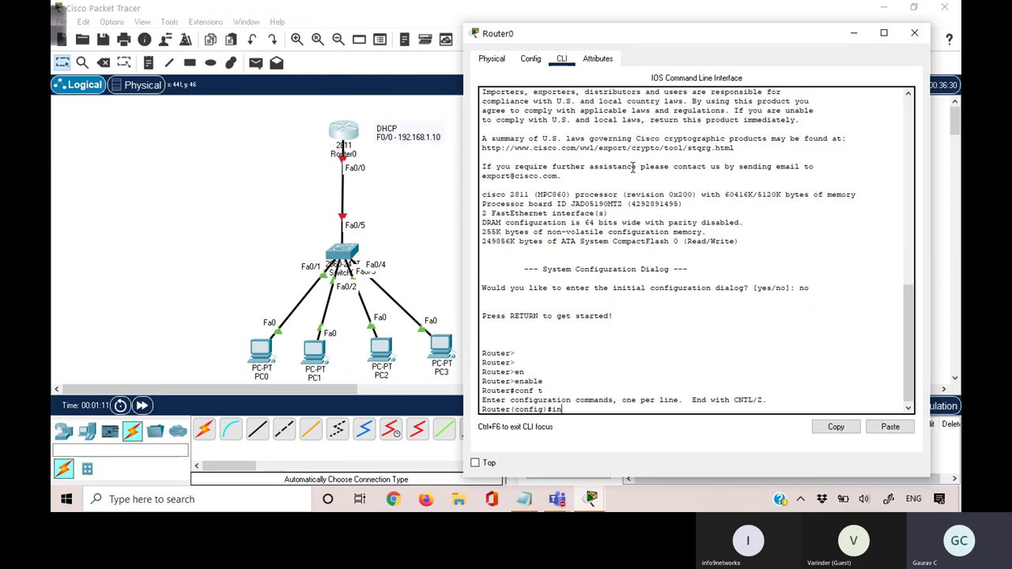
{"action": "type", "text": "t f0/0"}
{"action": "key", "text": "Return"}
Step: Assign IP address 192.168.1.10 with mask 255.255.255.0 to the router's f0/0 interface
{"action": "type", "text": "ip add"}
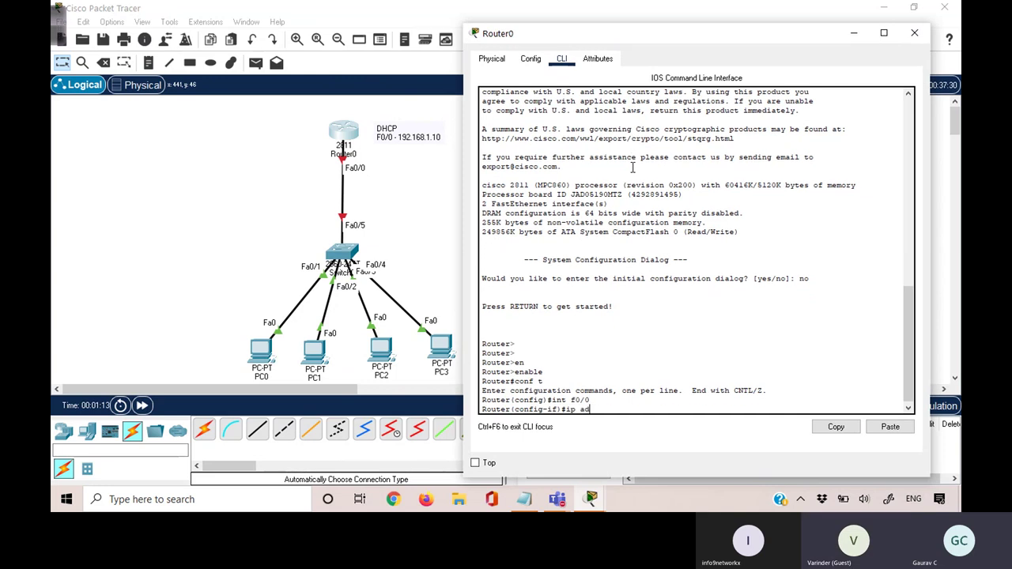
{"action": "key", "text": "Tab"}
{"action": "type", "text": "192.168.1"}
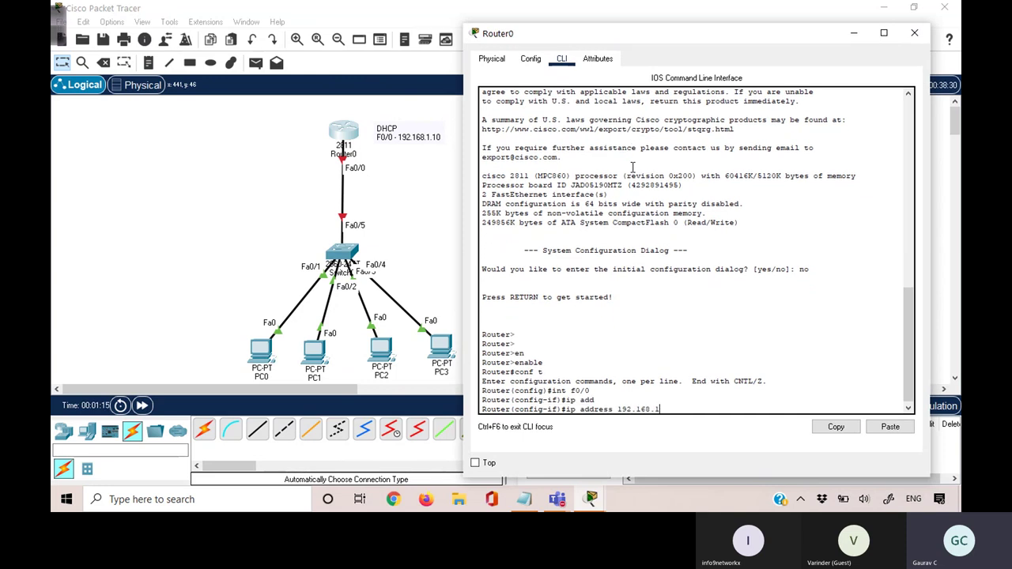
{"action": "type", "text": ".10 255.255.255"}
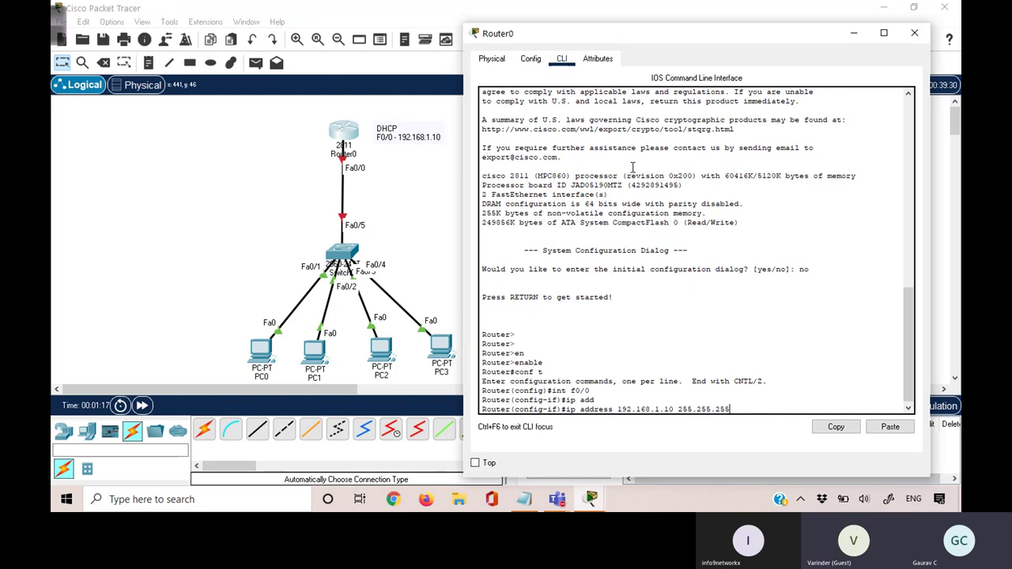
{"action": "key", "text": "Return"}
{"action": "key", "text": "Up"}
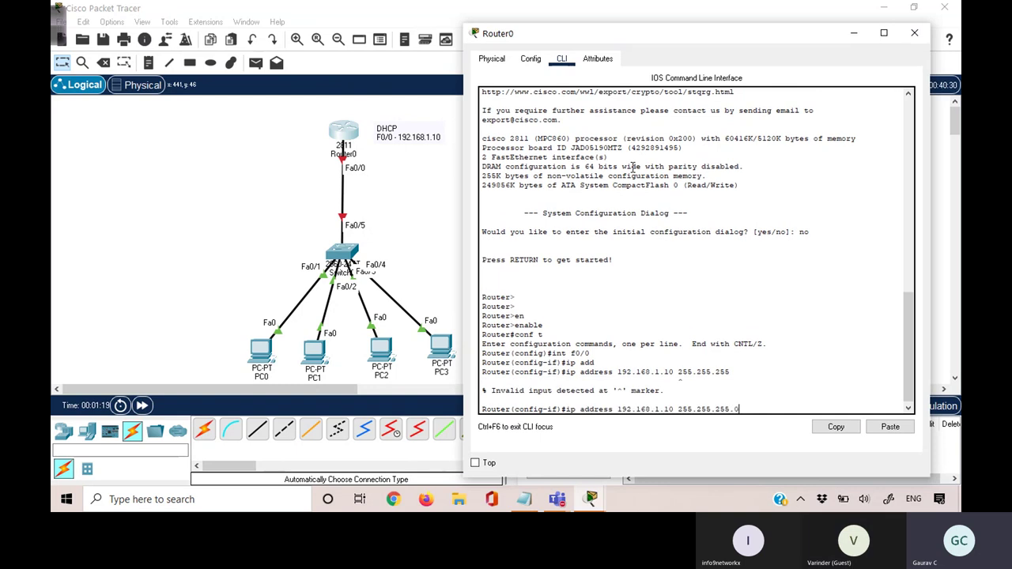
{"action": "key", "text": "Return"}
Step: Enable the f0/0 interface with no shutdown and return to privileged mode
{"action": "type", "text": "no sh"}
{"action": "key", "text": "Tab"}
{"action": "key", "text": "Return"}
{"action": "key", "text": "ctrl+z"}
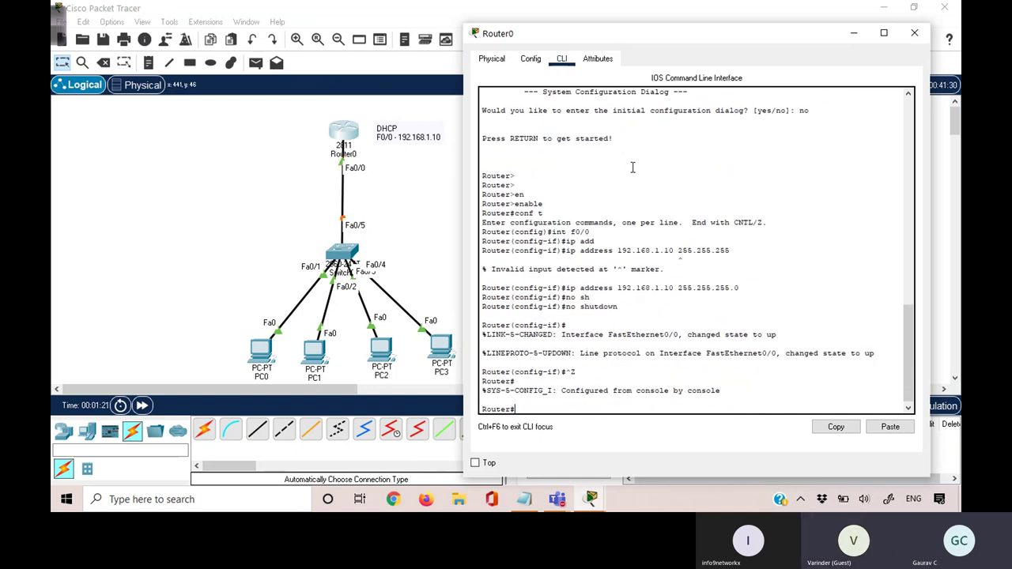
Step: Display the router's interface summary with sh ip int brief
{"action": "type", "text": "sh ip in"}
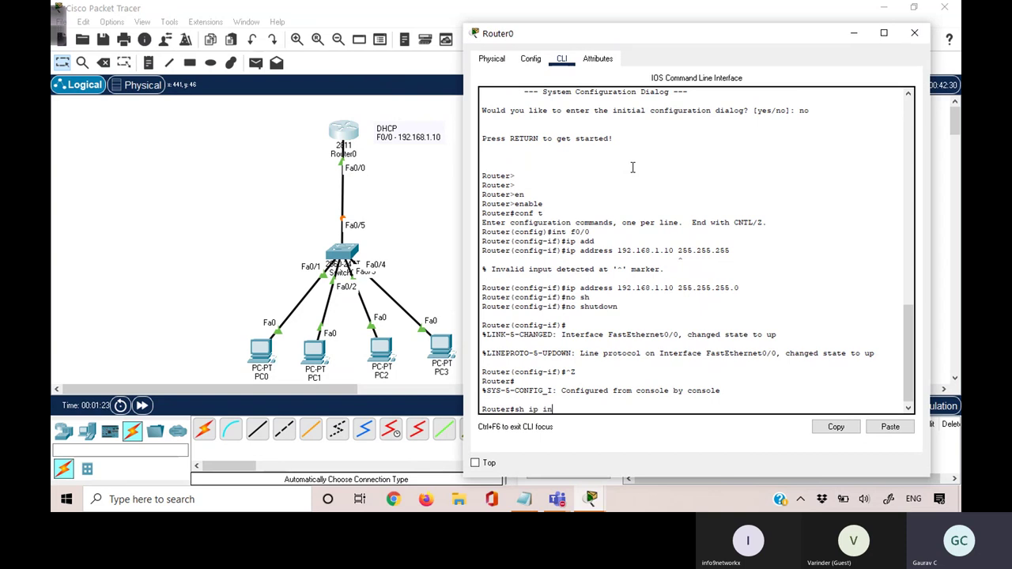
{"action": "type", "text": "t brief"}
{"action": "key", "text": "Tab"}
{"action": "key", "text": "Return"}
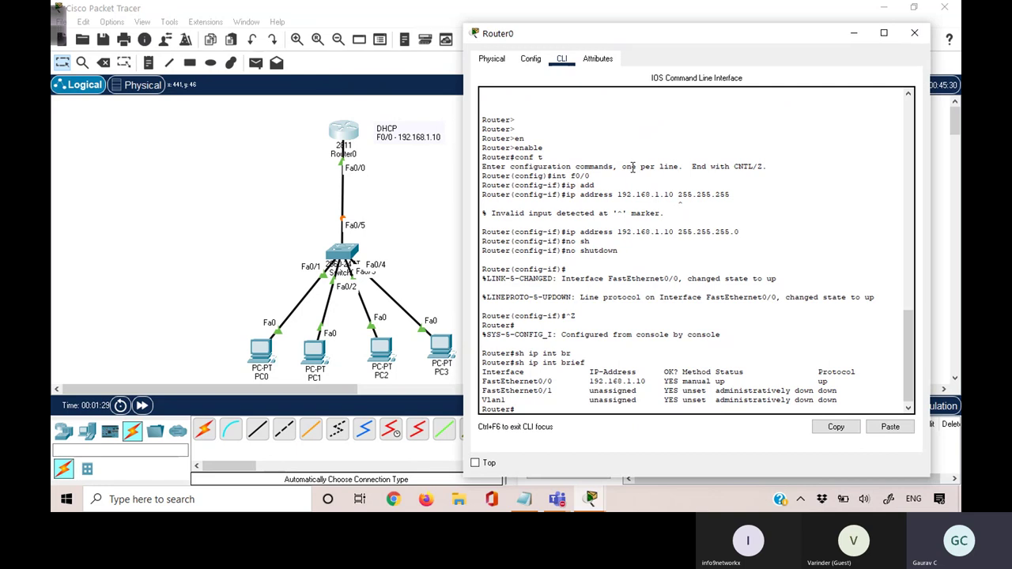
Step: Examine the IP configuration of PC0 and PC1, closing each device window after checking it
{"action": "left_click_drag", "start_coordinate": [222, 308], "coordinate": [475, 388]}
{"action": "left_click", "coordinate": [261, 356]}
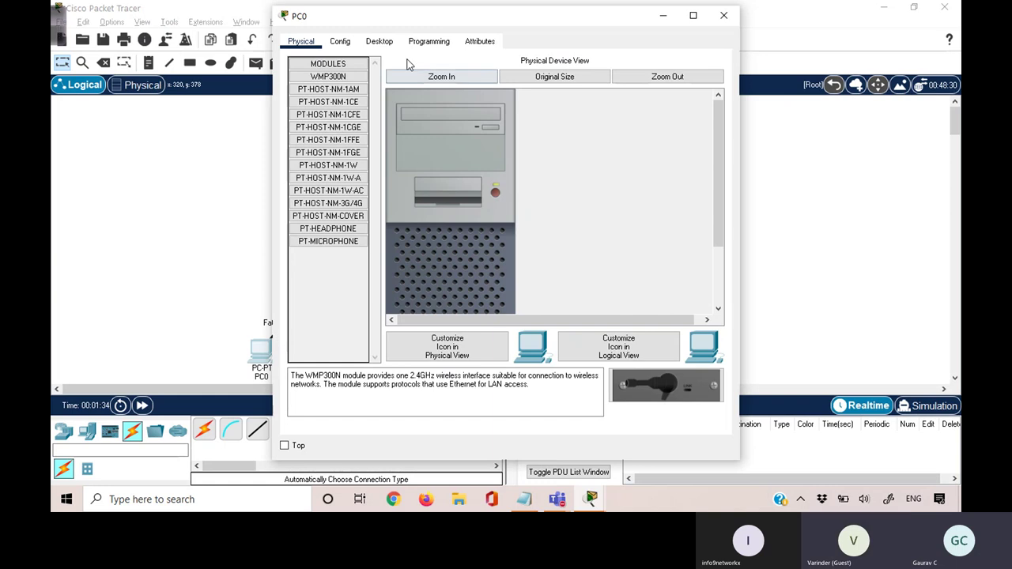
{"action": "left_click", "coordinate": [379, 41]}
{"action": "left_click", "coordinate": [314, 100]}
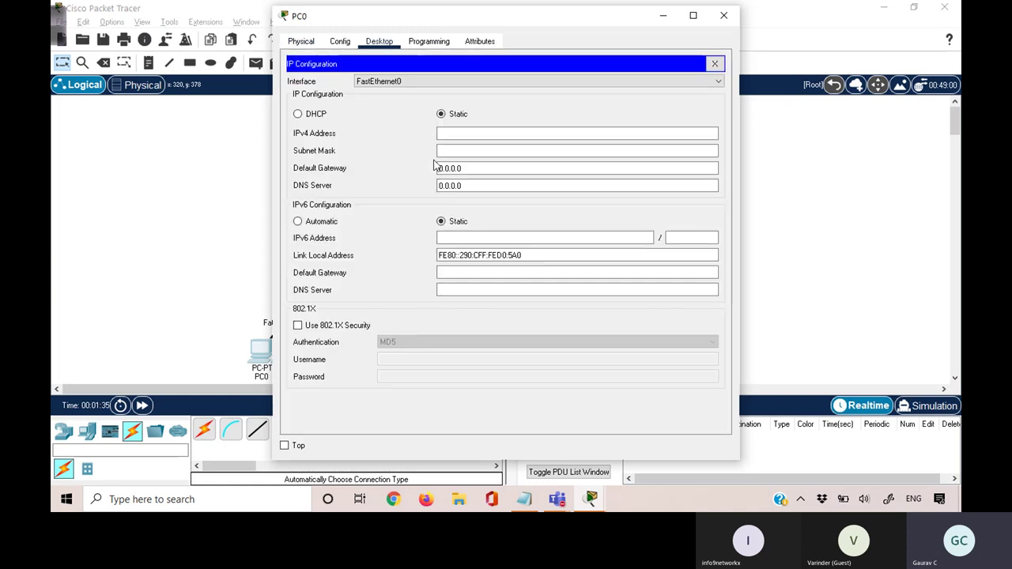
{"action": "left_click", "coordinate": [129, 253]}
{"action": "left_click", "coordinate": [317, 352]}
{"action": "left_click", "coordinate": [387, 43]}
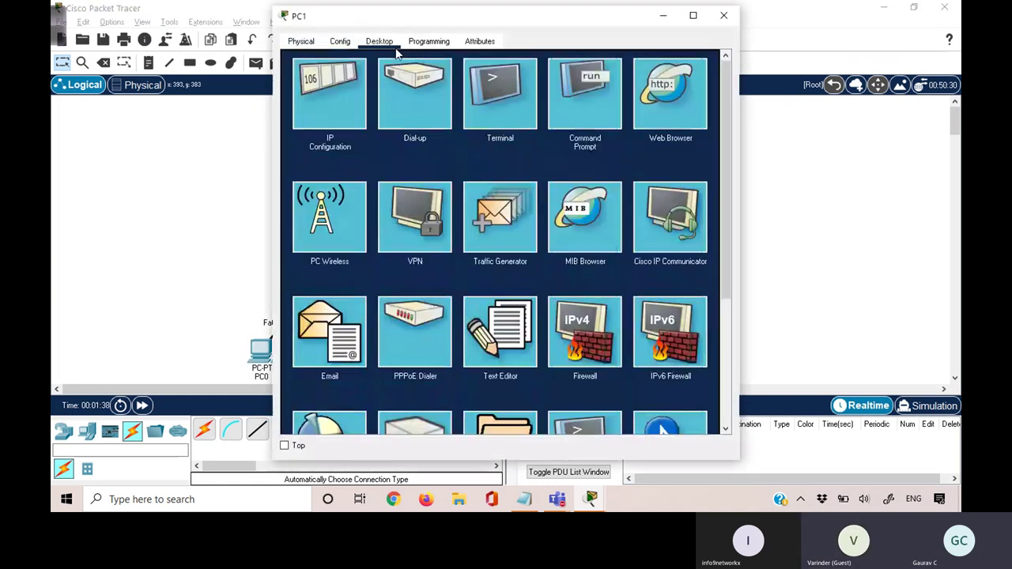
{"action": "left_click", "coordinate": [330, 93]}
{"action": "left_click", "coordinate": [286, 258]}
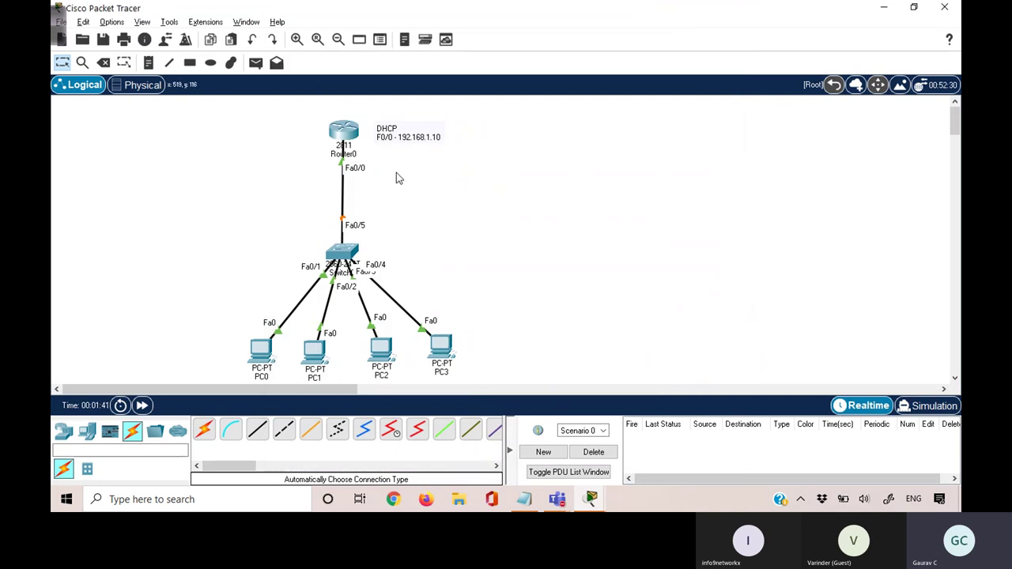
Step: Return to the router's command line, enter global configuration mode and create a DHCP pool named CCNA
{"action": "left_click", "coordinate": [346, 136]}
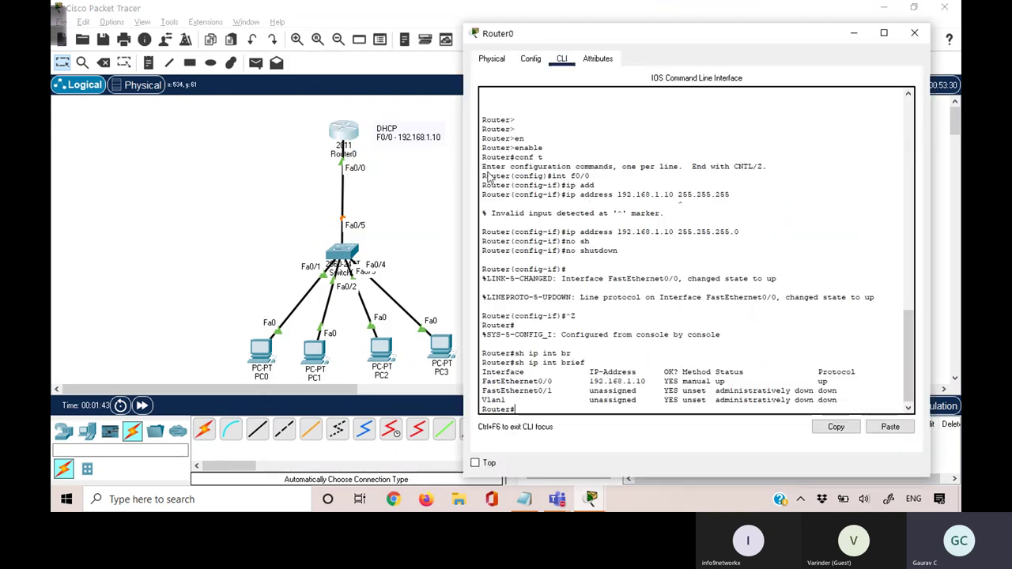
{"action": "key", "text": "Return"}
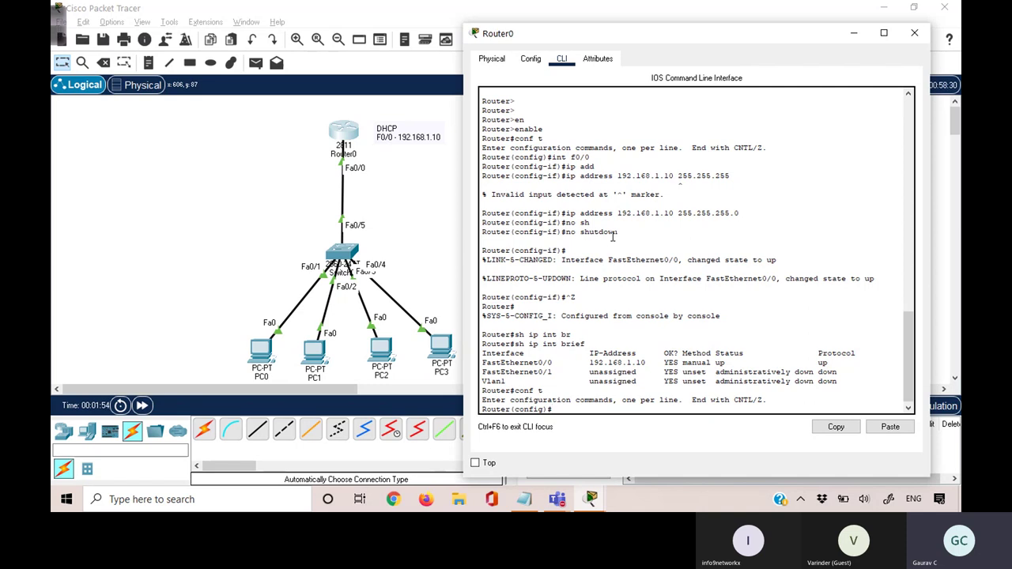
{"action": "type", "text": "dh"}
{"action": "key", "text": "Tab"}
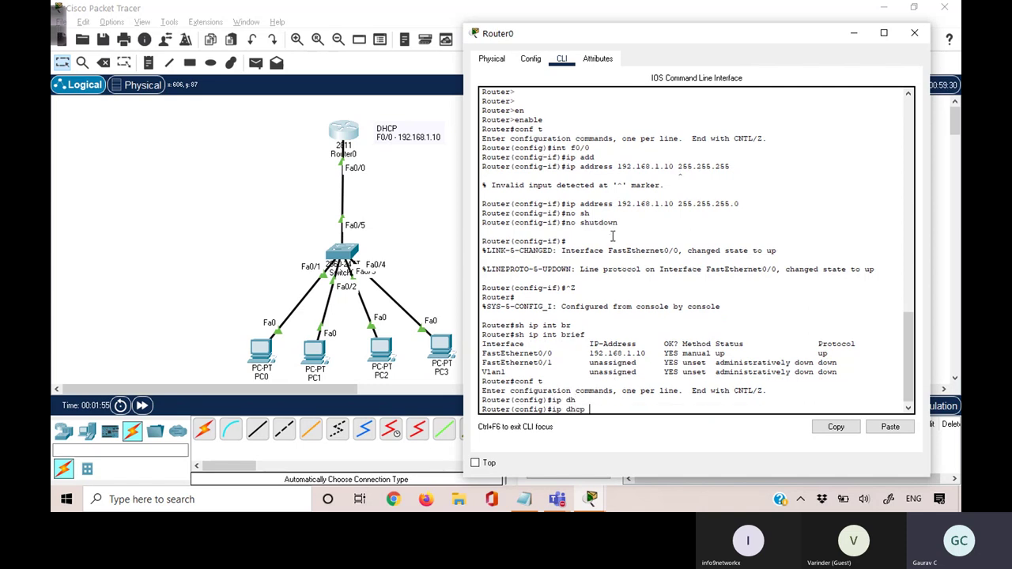
{"action": "type", "text": "po"}
{"action": "key", "text": "Tab"}
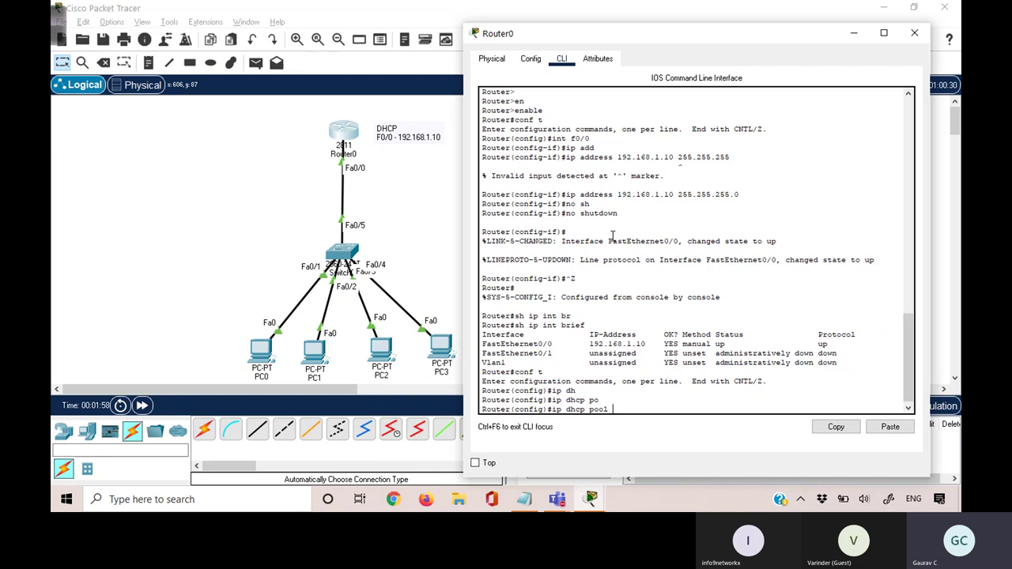
{"action": "type", "text": "?"}
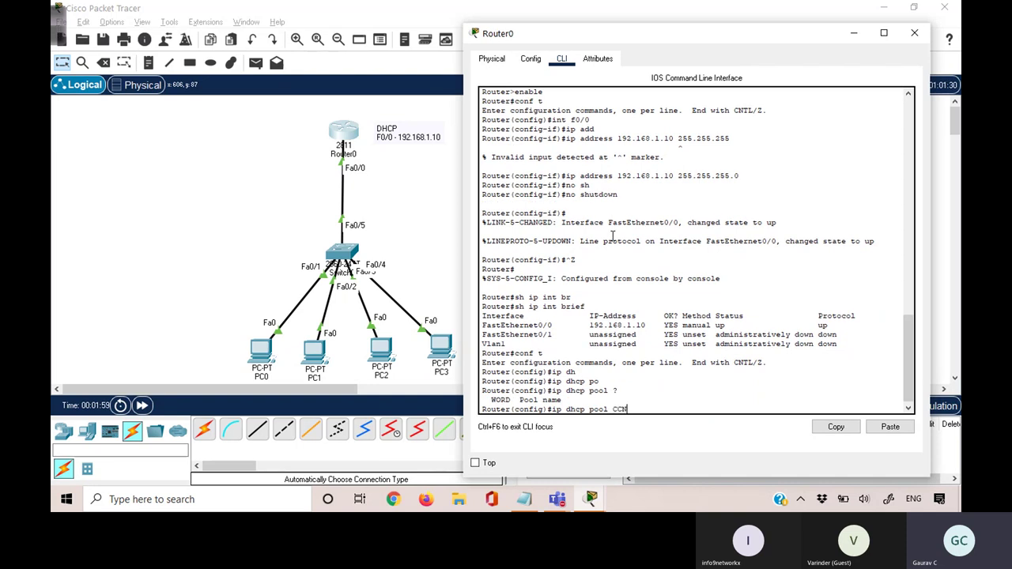
{"action": "type", "text": "CCNA"}
{"action": "key", "text": "Return"}
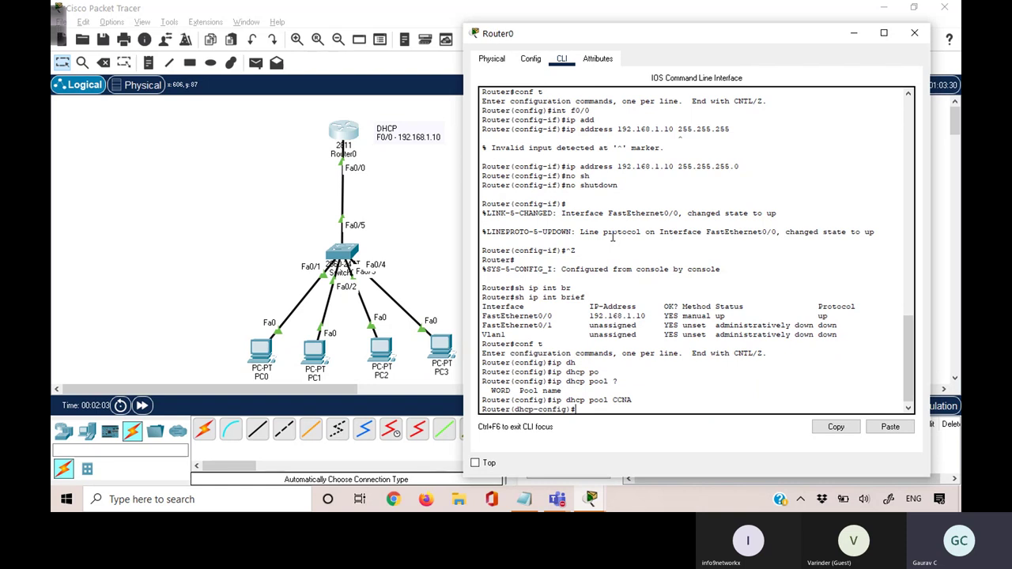
Step: Begin the network statement for the CCNA pool, and check the F0/0 address in the note beside the router
{"action": "type", "text": "network"}
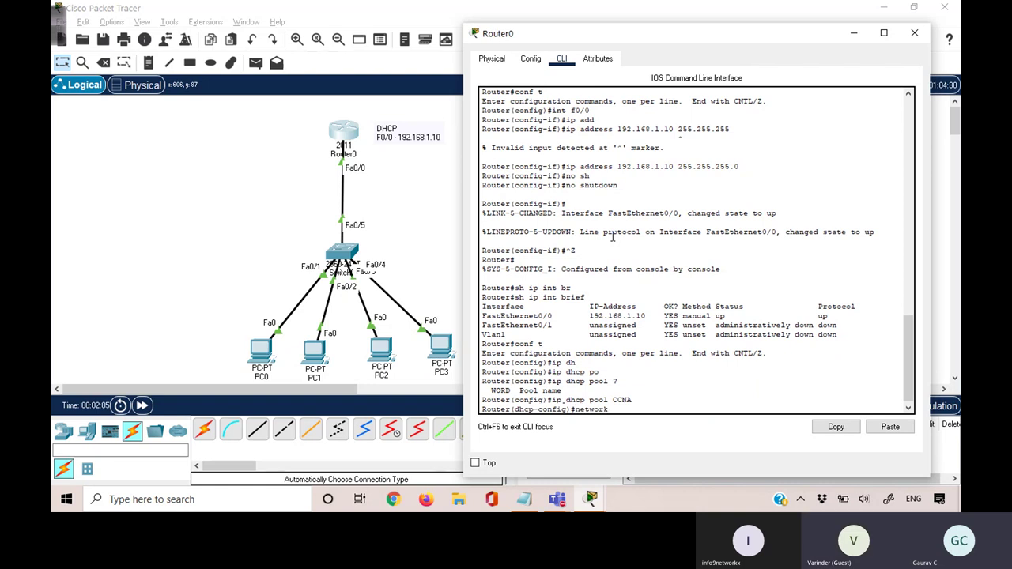
{"action": "key", "text": "Tab"}
{"action": "left_click", "coordinate": [198, 281]}
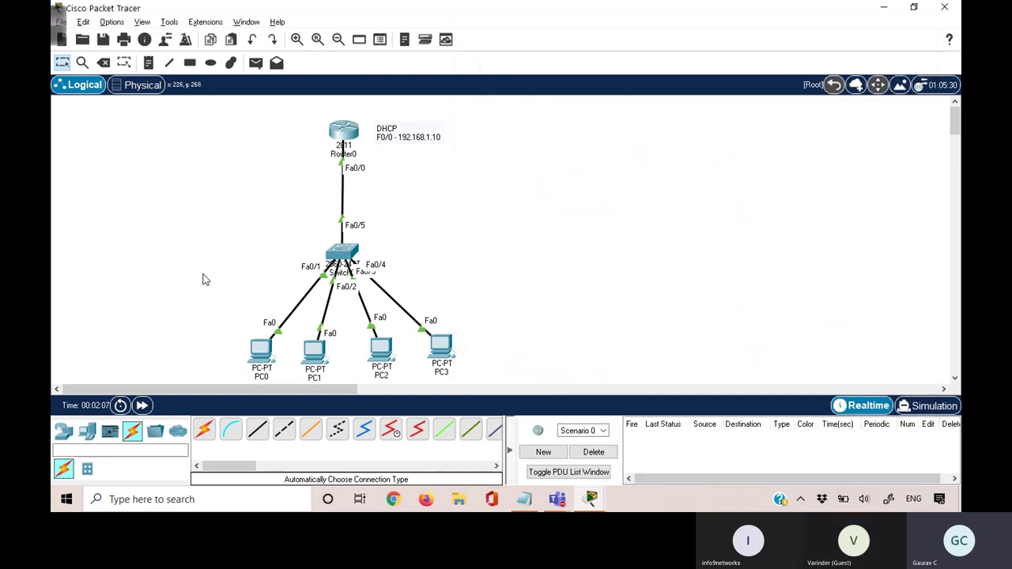
{"action": "left_click_drag", "start_coordinate": [312, 158], "coordinate": [393, 191]}
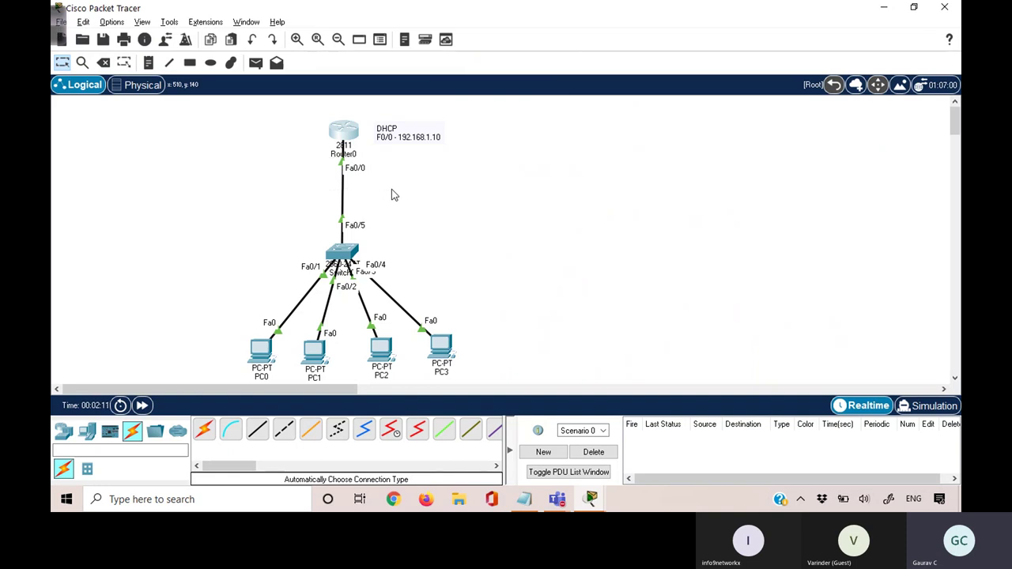
{"action": "double_click", "coordinate": [415, 141]}
{"action": "left_click_drag", "start_coordinate": [394, 136], "coordinate": [453, 134]}
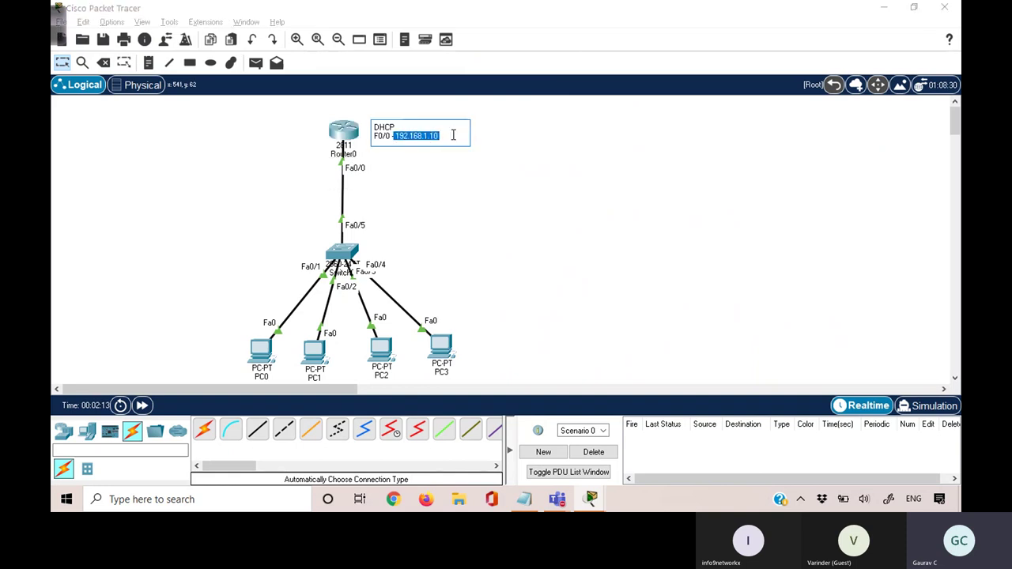
{"action": "left_click", "coordinate": [477, 181]}
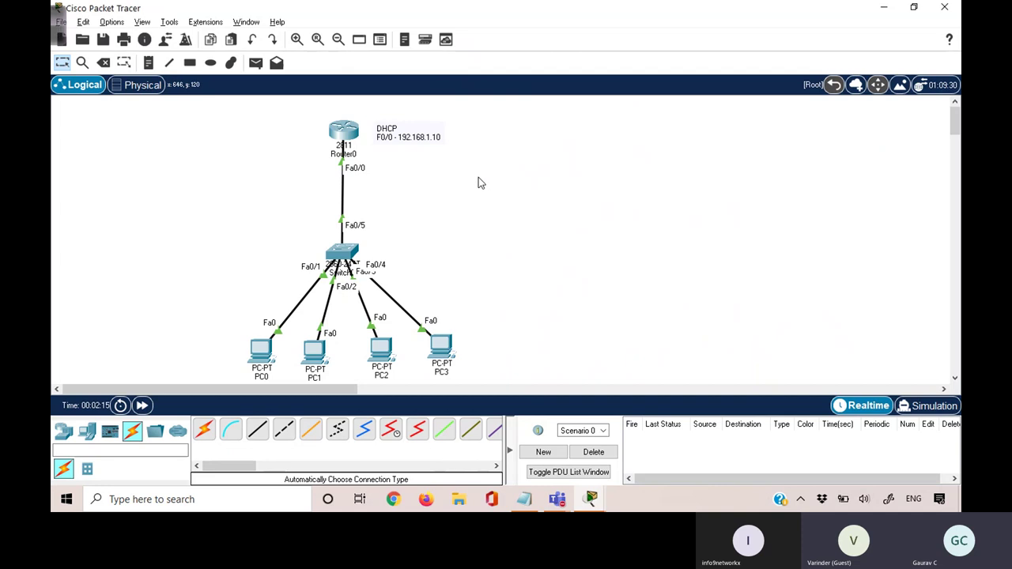
{"action": "left_click_drag", "start_coordinate": [534, 373], "coordinate": [508, 379]}
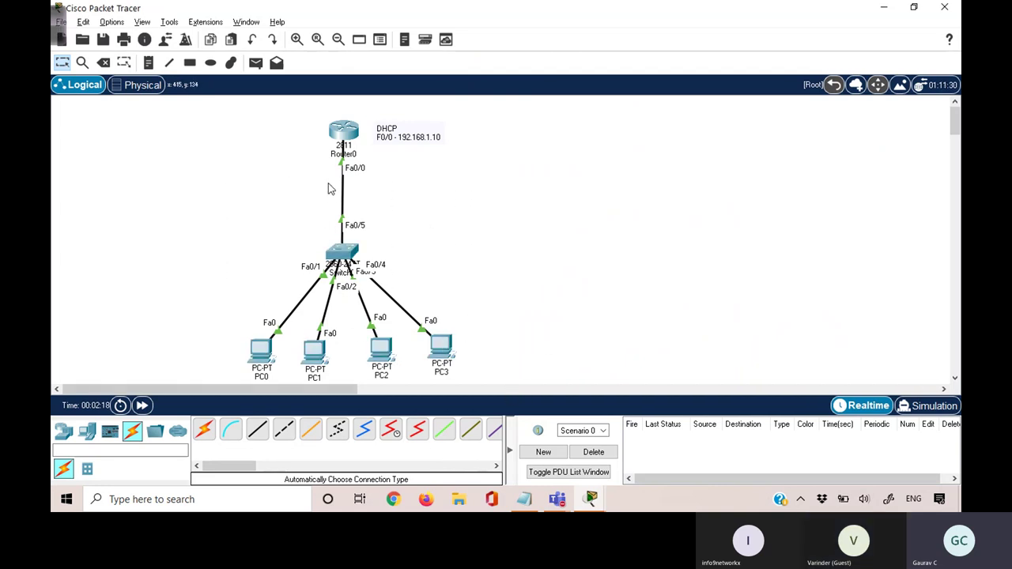
{"action": "left_click_drag", "start_coordinate": [323, 156], "coordinate": [388, 188]}
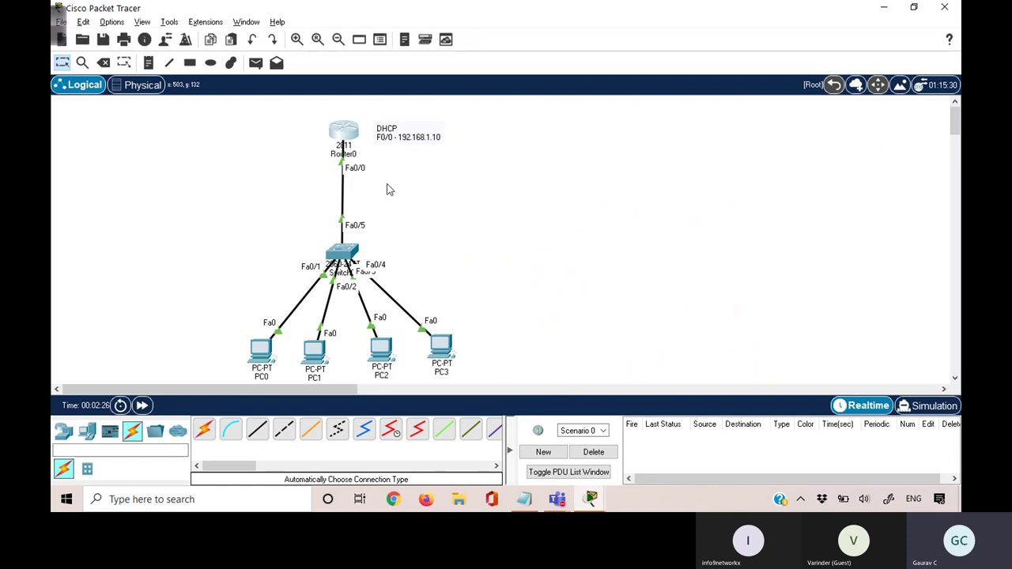
Step: Complete the CCNA pool's network statement with 192.168.1.0 and mask 255.255.255.0
{"action": "left_click", "coordinate": [343, 140]}
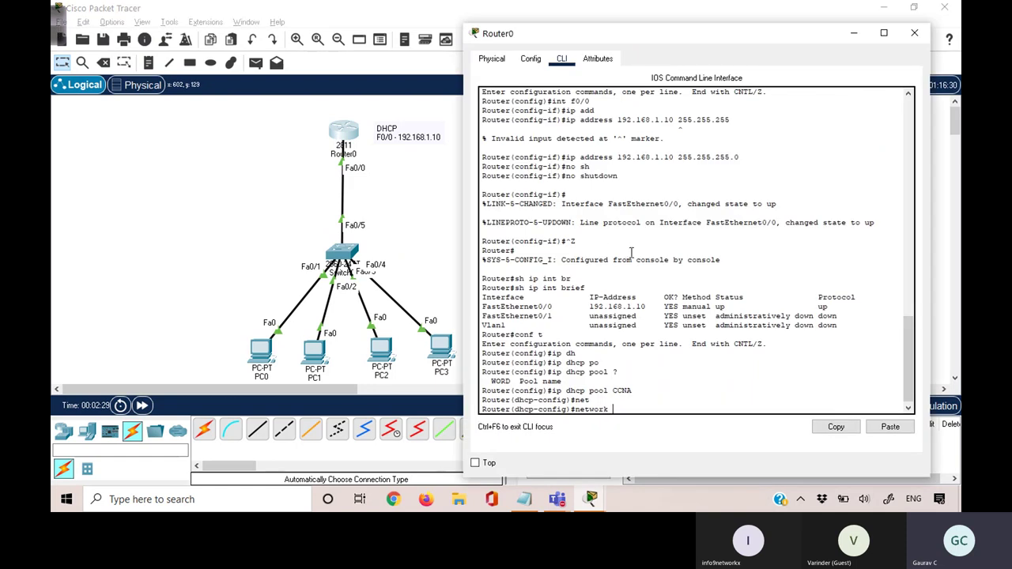
{"action": "type", "text": ".168.1.0 255.255.255.0"}
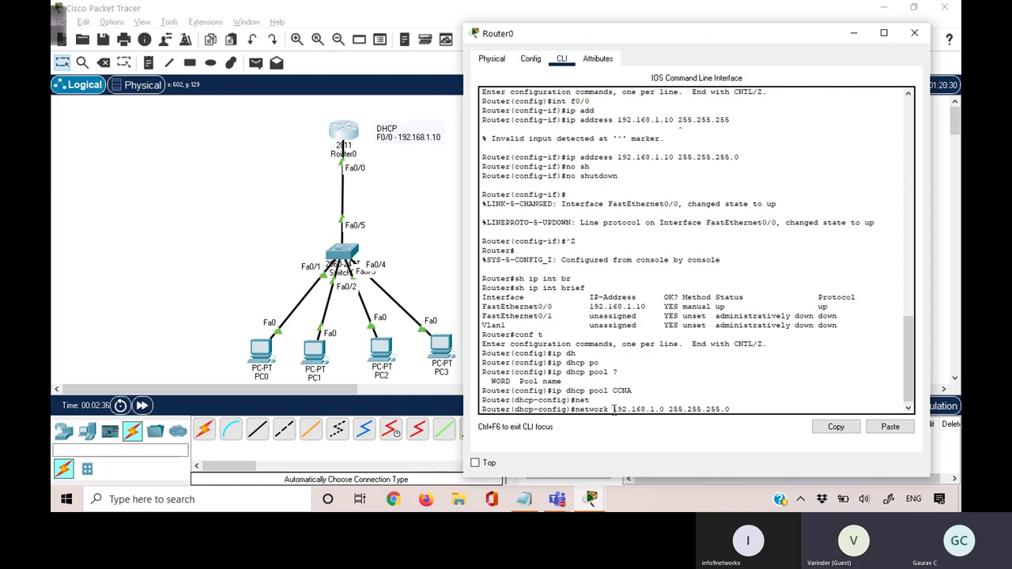
{"action": "left_click_drag", "start_coordinate": [613, 409], "coordinate": [664, 409]}
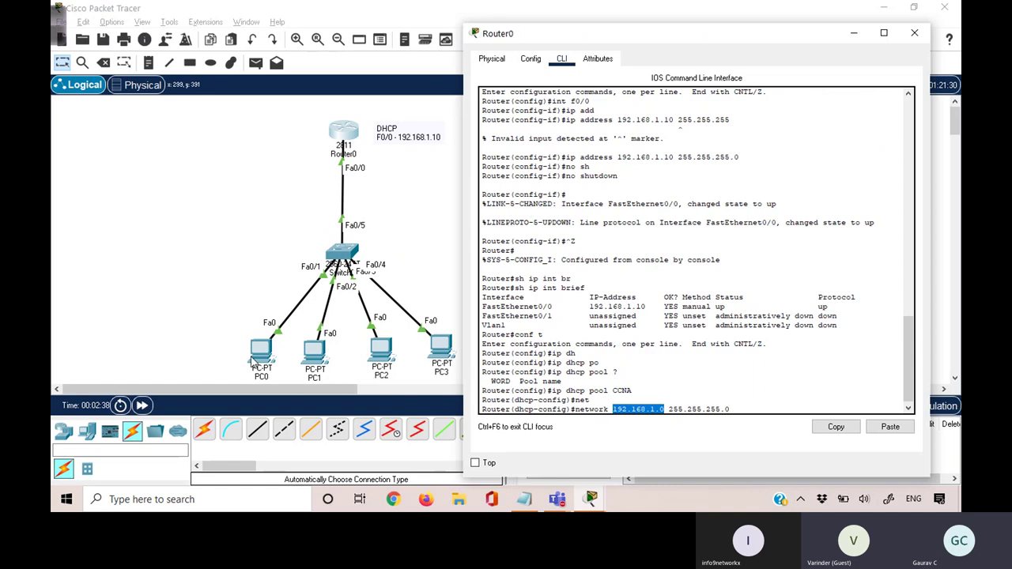
{"action": "left_click_drag", "start_coordinate": [228, 308], "coordinate": [471, 385]}
{"action": "key", "text": "alt+Tab"}
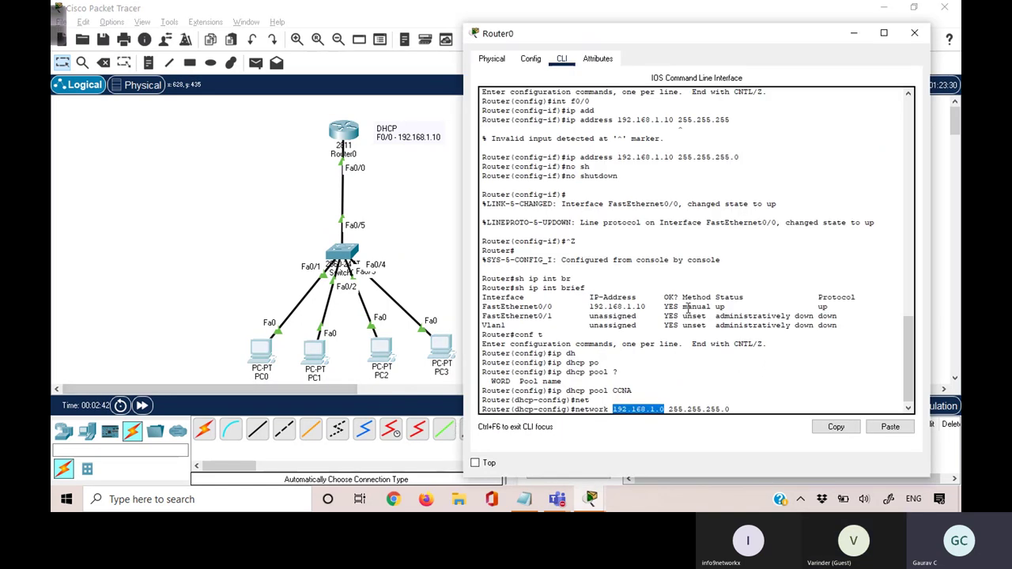
{"action": "left_click", "coordinate": [688, 309]}
{"action": "key", "text": "Return"}
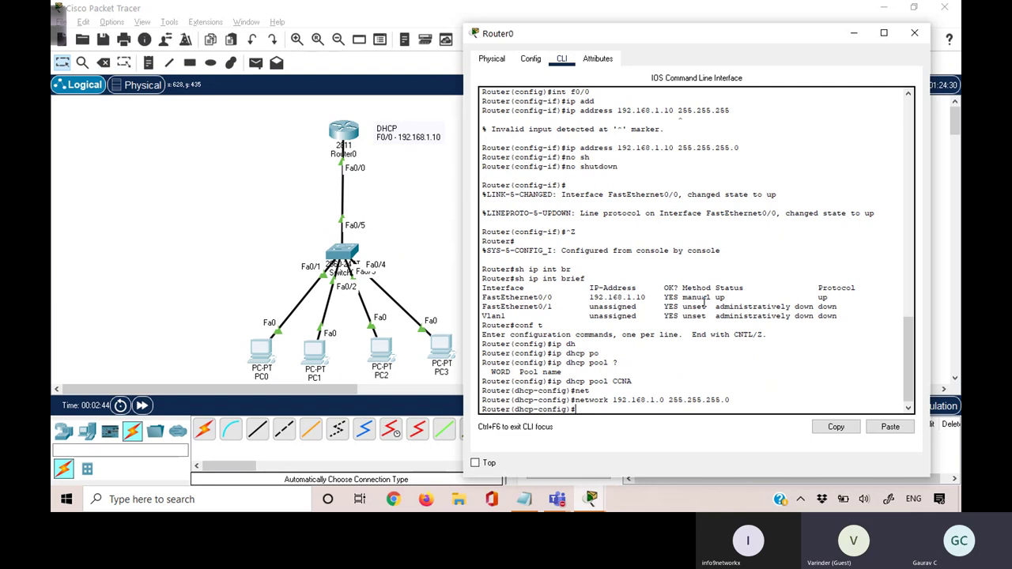
Step: Set the CCNA pool's default router to 192.168.1.10, copying the address from the FastEthernet0/0 line of the interface listing
{"action": "type", "text": "def"}
{"action": "key", "text": "Tab"}
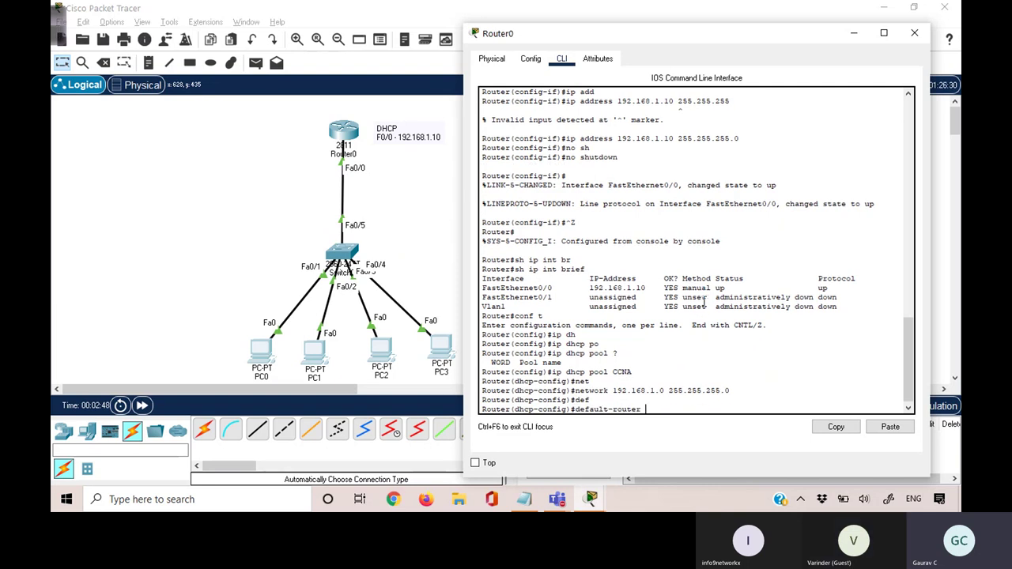
{"action": "left_click", "coordinate": [315, 109]}
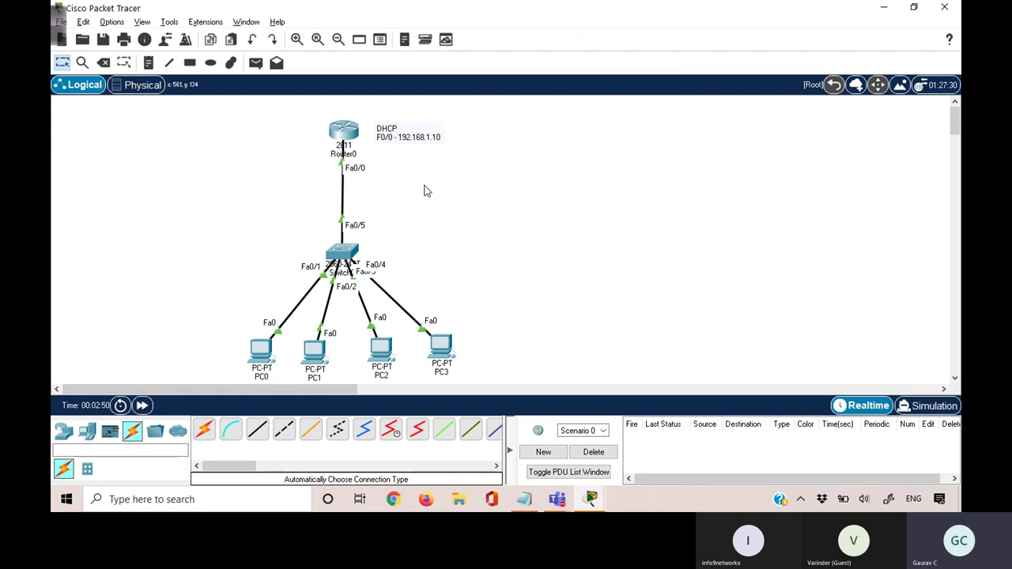
{"action": "key", "text": "alt+Tab"}
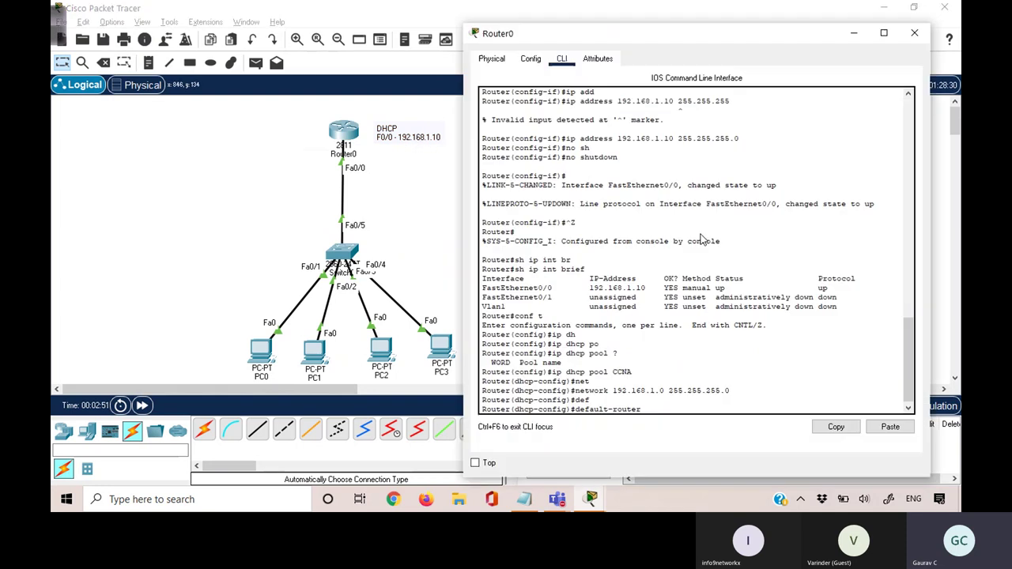
{"action": "left_click_drag", "start_coordinate": [587, 288], "coordinate": [647, 286]}
{"action": "right_click", "coordinate": [643, 290]}
{"action": "left_click", "coordinate": [666, 296]}
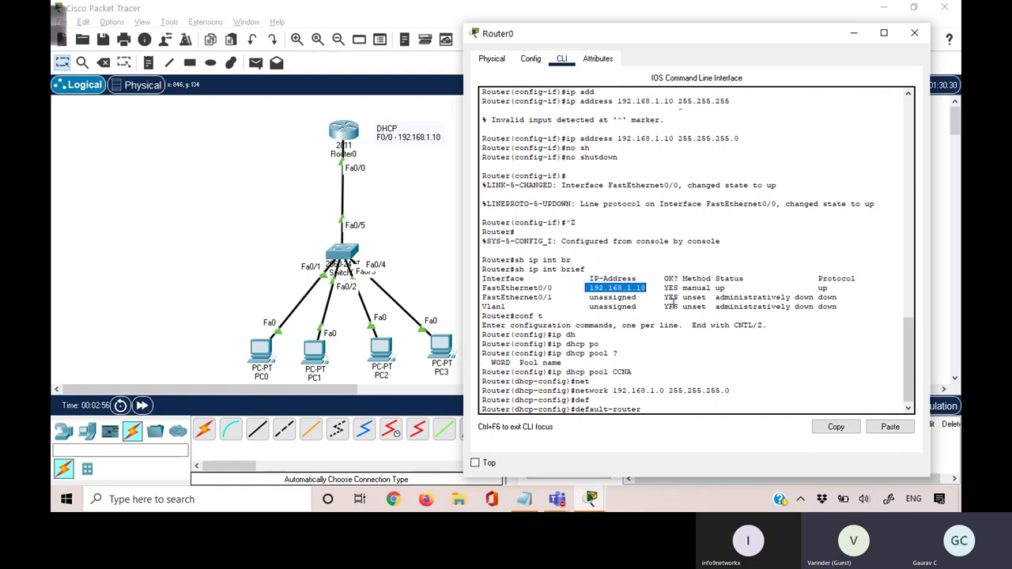
{"action": "right_click", "coordinate": [672, 299]}
{"action": "left_click", "coordinate": [688, 324]}
{"action": "key", "text": "Return"}
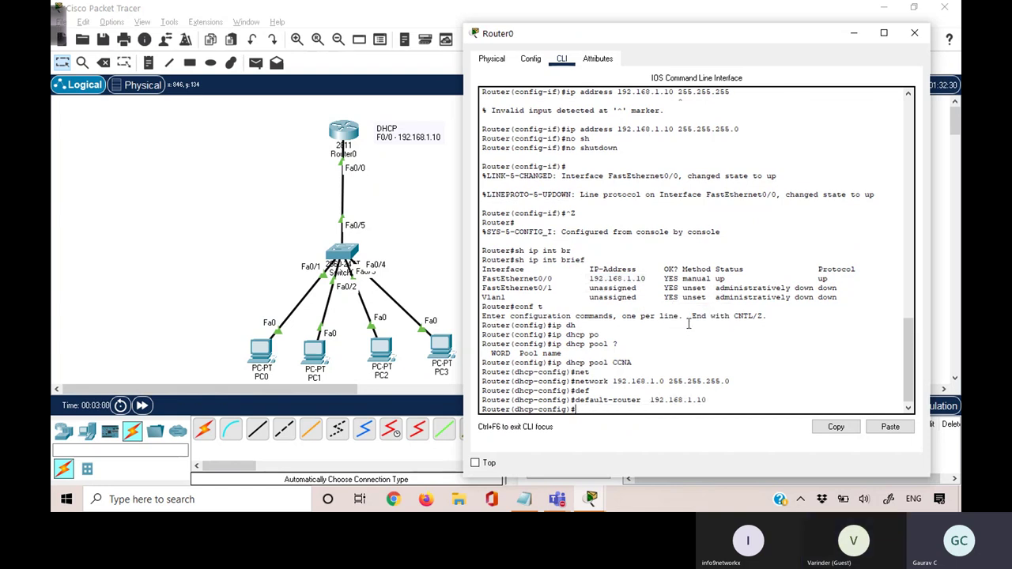
Step: Set the CCNA pool's DNS server to 8.8.4.4
{"action": "type", "text": "dna"}
{"action": "key", "text": "BackSpace"}
{"action": "type", "text": "s"}
{"action": "key", "text": "Tab"}
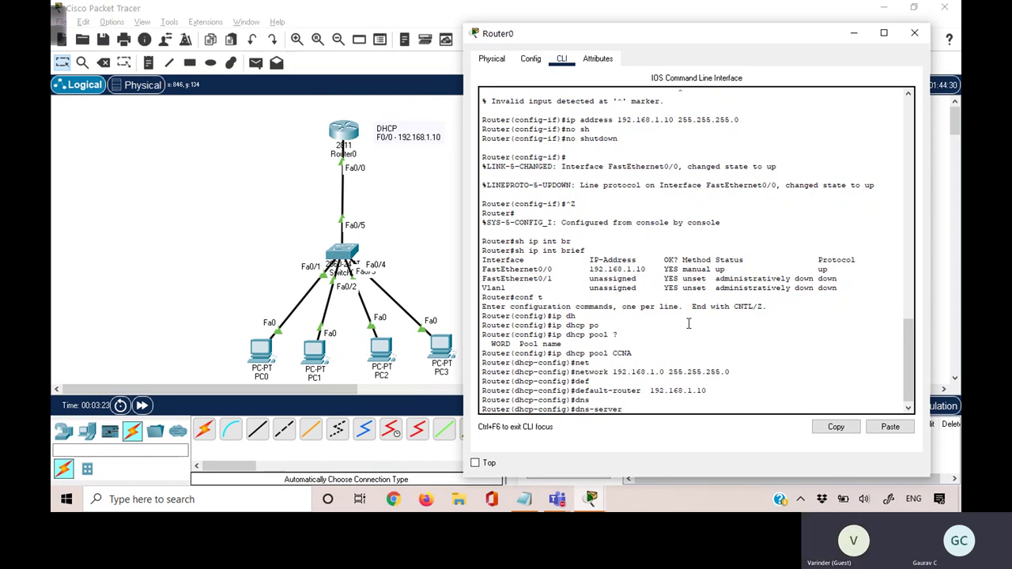
{"action": "type", "text": "8.8.4."}
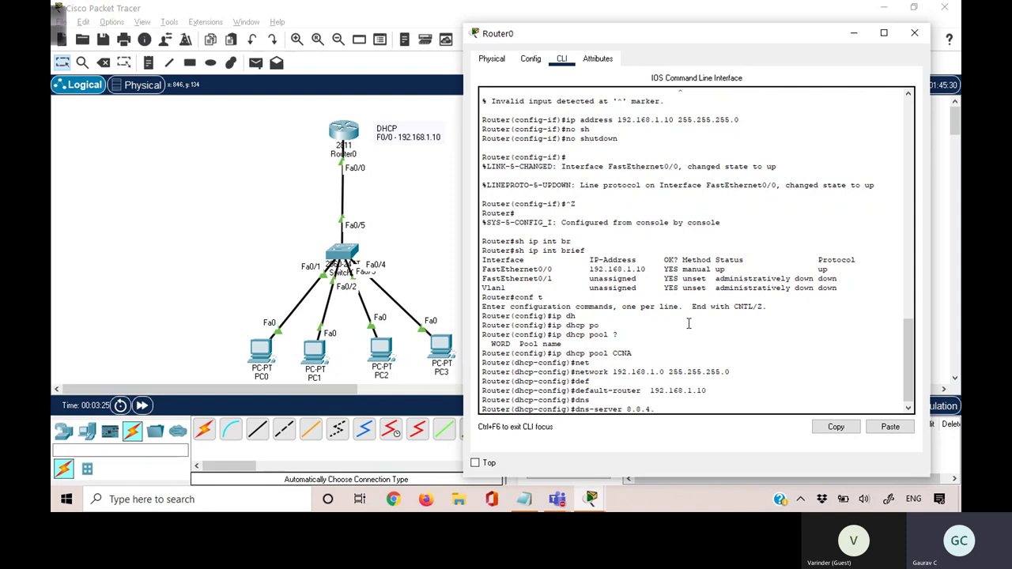
{"action": "type", "text": "4"}
{"action": "key", "text": "Return"}
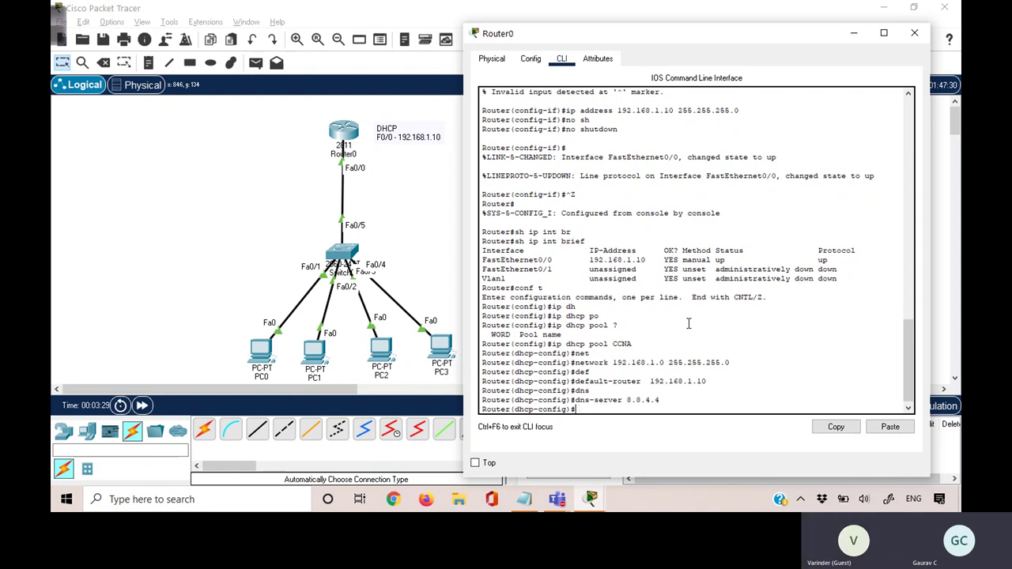
Step: Leave configuration mode and display the router's running configuration, paging down past the DHCP pool section
{"action": "key", "text": "ctrl+z"}
{"action": "key", "text": "Return"}
{"action": "type", "text": "sh run"}
{"action": "key", "text": "Return"}
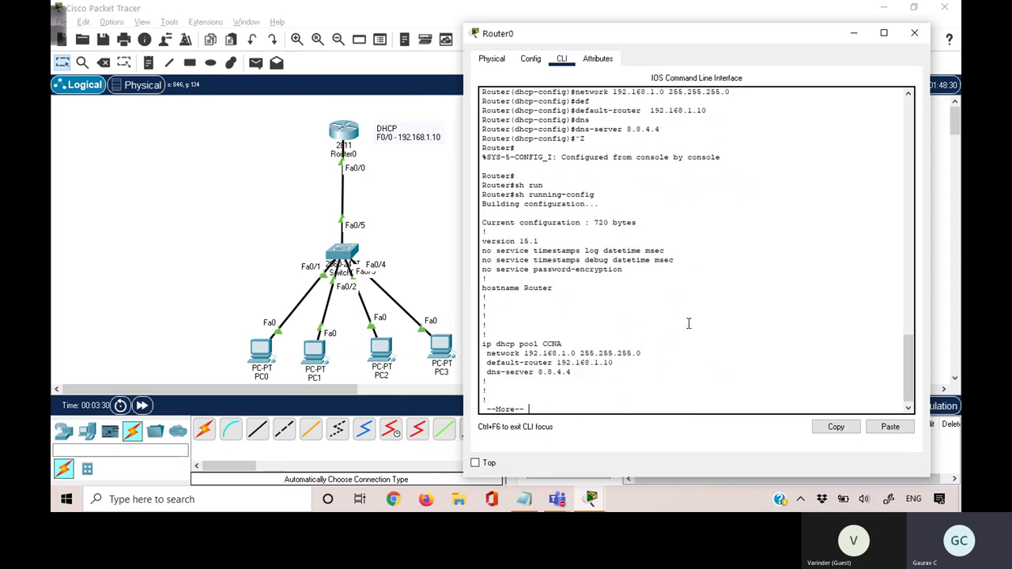
{"action": "key", "text": "Return"}
{"action": "key", "text": "Return"}
{"action": "key", "text": "Return"}
{"action": "key", "text": "Return"}
{"action": "key", "text": "Return"}
{"action": "key", "text": "Return"}
{"action": "key", "text": "Return"}
{"action": "key", "text": "Return"}
{"action": "key", "text": "Return"}
{"action": "key", "text": "Return"}
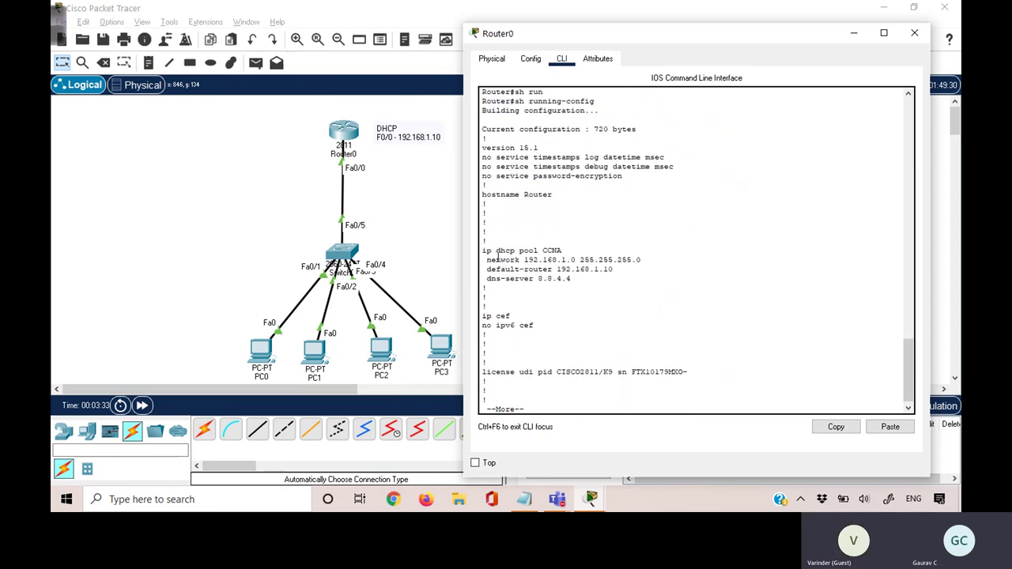
Step: Examine the network, default-router and dns-server lines under the CCNA pool, and quit the configuration listing
{"action": "left_click_drag", "start_coordinate": [483, 250], "coordinate": [624, 283]}
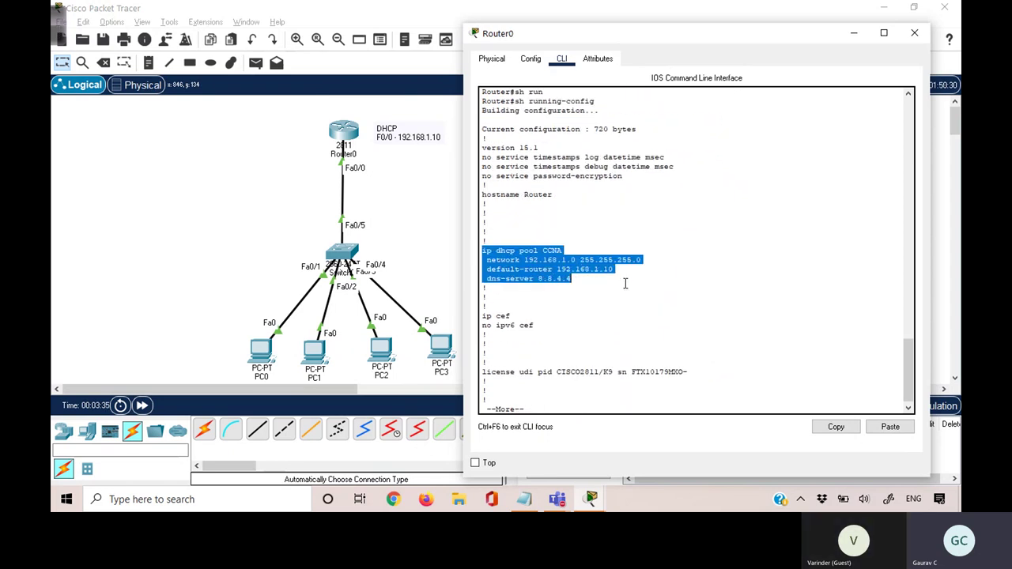
{"action": "left_click", "coordinate": [563, 271]}
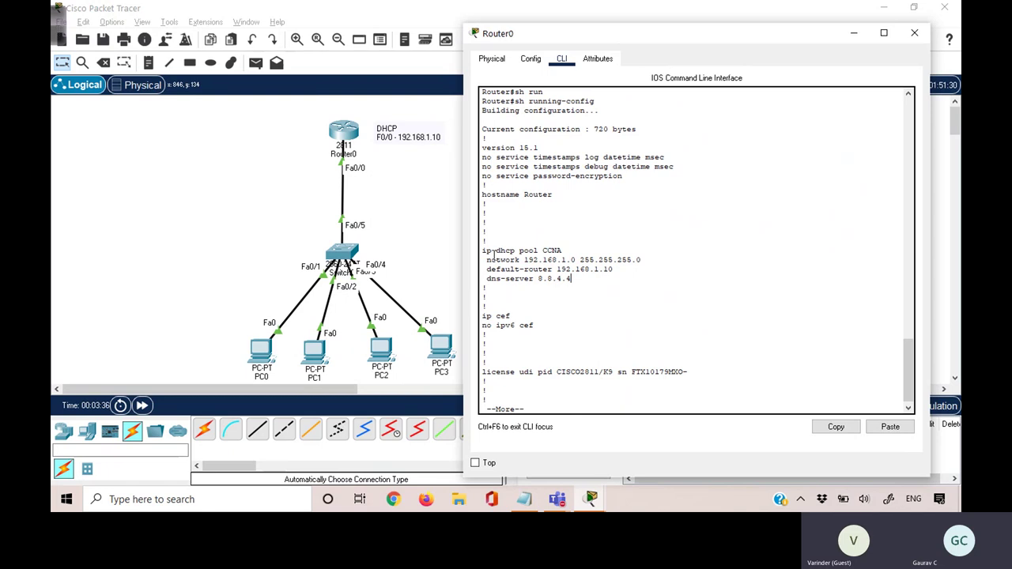
{"action": "left_click_drag", "start_coordinate": [484, 250], "coordinate": [593, 278]}
{"action": "left_click", "coordinate": [668, 285]}
{"action": "key", "text": "q"}
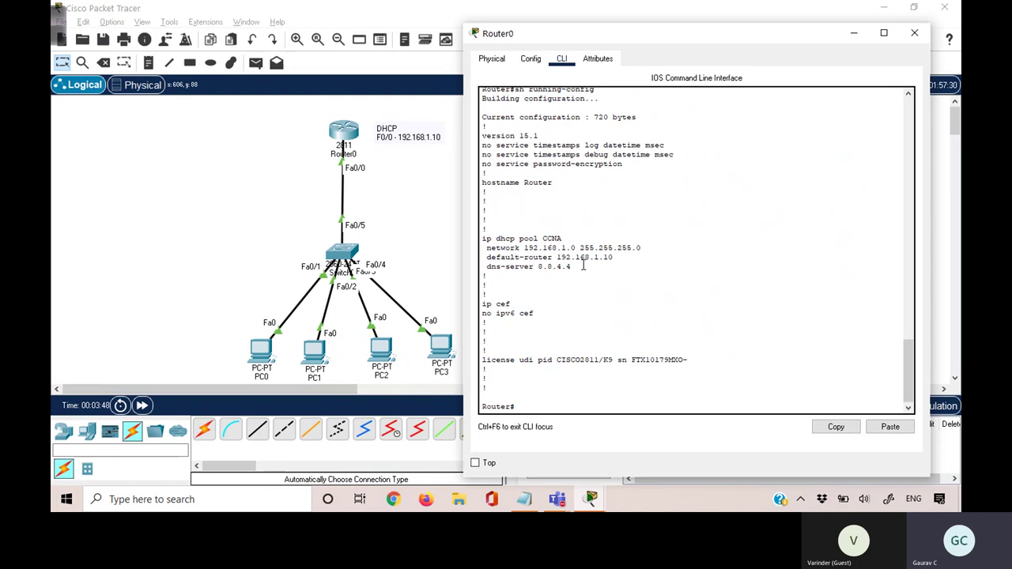
{"action": "left_click_drag", "start_coordinate": [584, 267], "coordinate": [482, 238]}
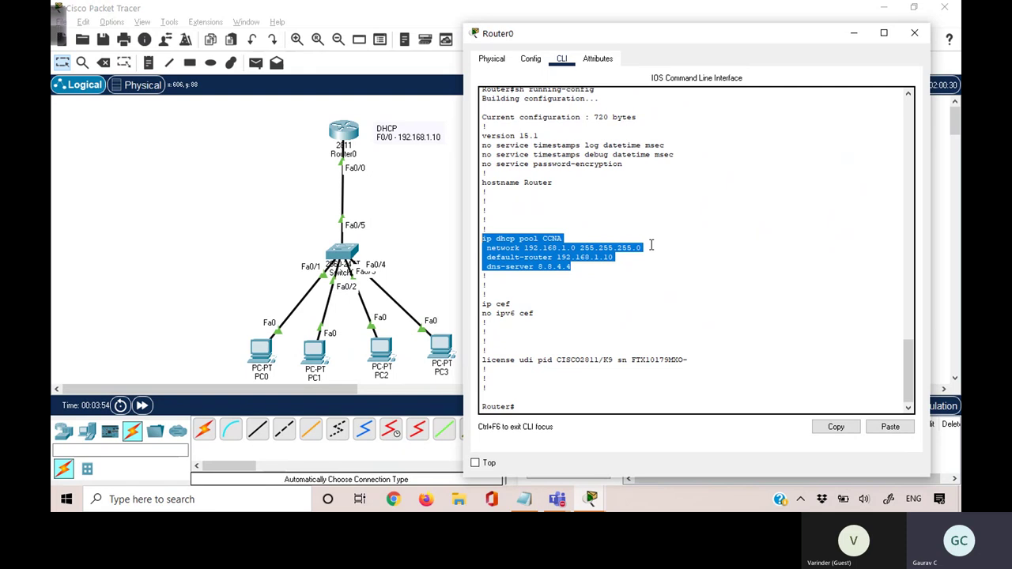
{"action": "key", "text": "Return"}
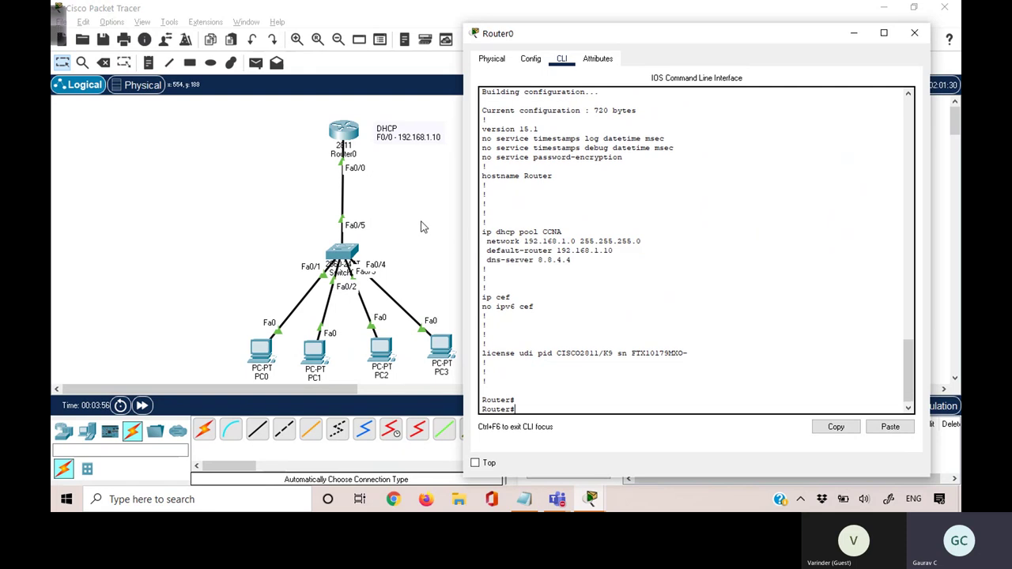
Step: Switch PC0's IP configuration to DHCP, moving its window aside so the topology can be seen
{"action": "left_click_drag", "start_coordinate": [202, 291], "coordinate": [533, 387]}
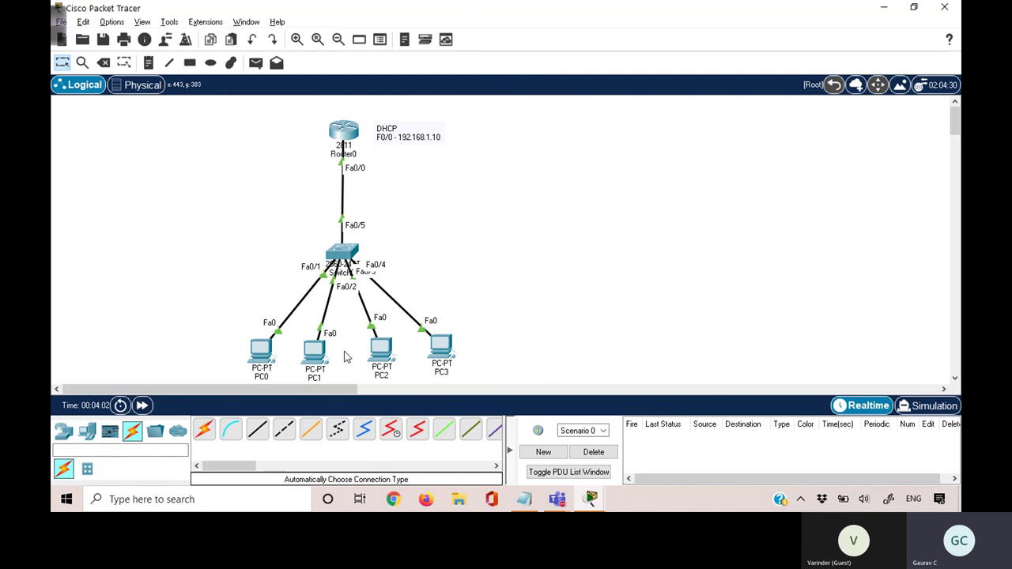
{"action": "left_click", "coordinate": [271, 357]}
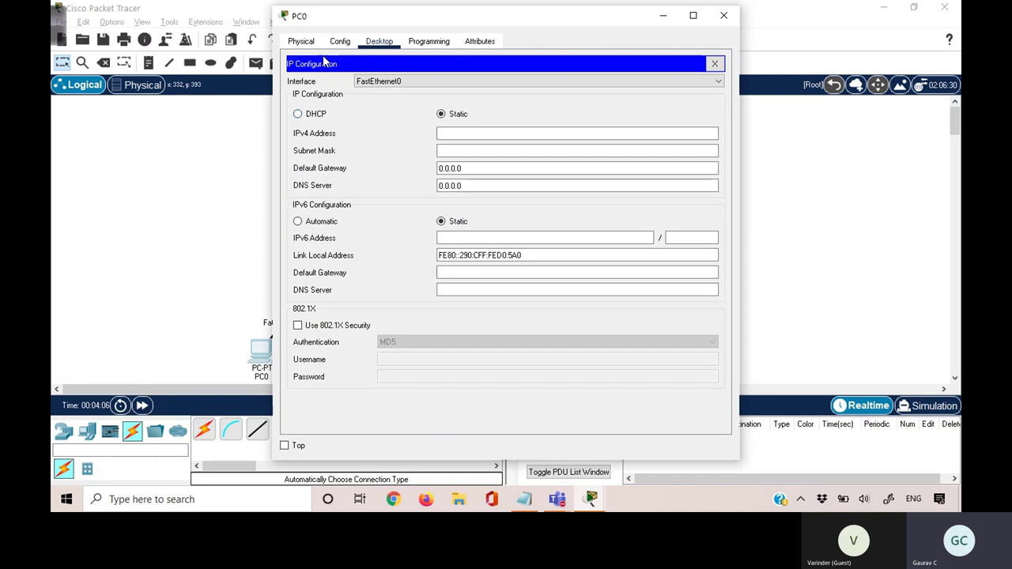
{"action": "left_click_drag", "start_coordinate": [322, 20], "coordinate": [557, 31]}
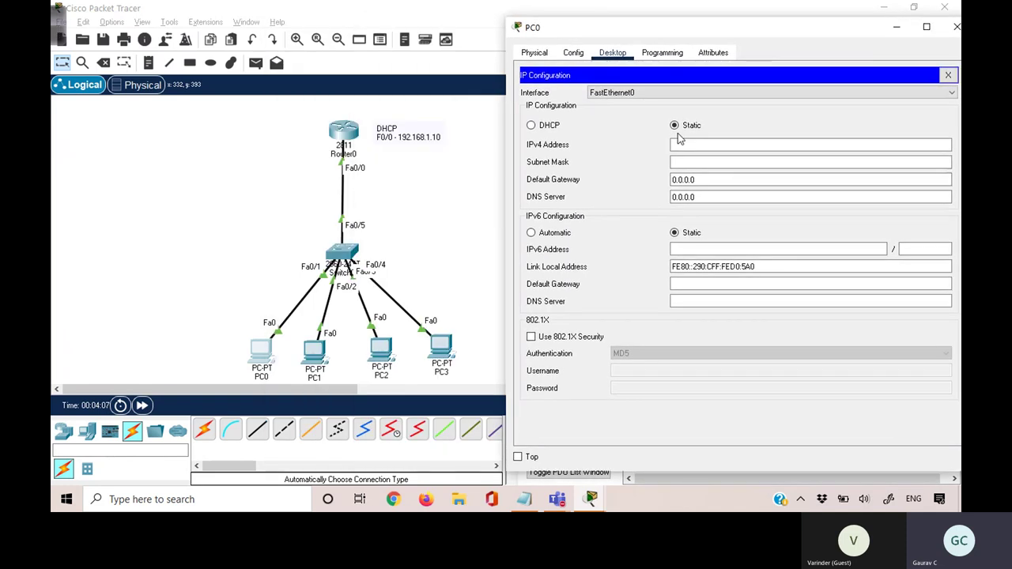
{"action": "left_click", "coordinate": [549, 128]}
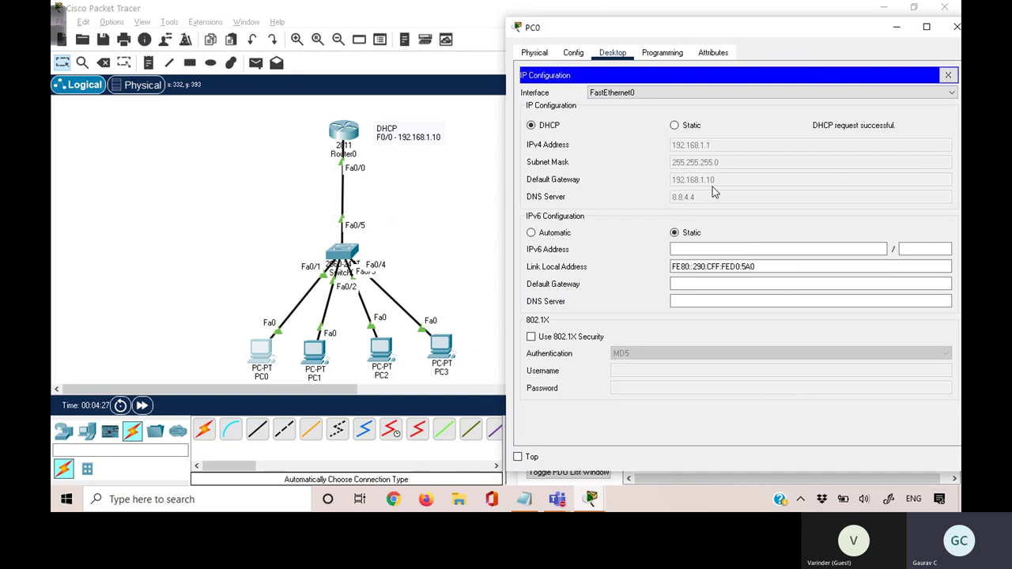
Step: Compare the default-router line in the router's configuration with the gateway in PC0's IP configuration
{"action": "left_click", "coordinate": [339, 133]}
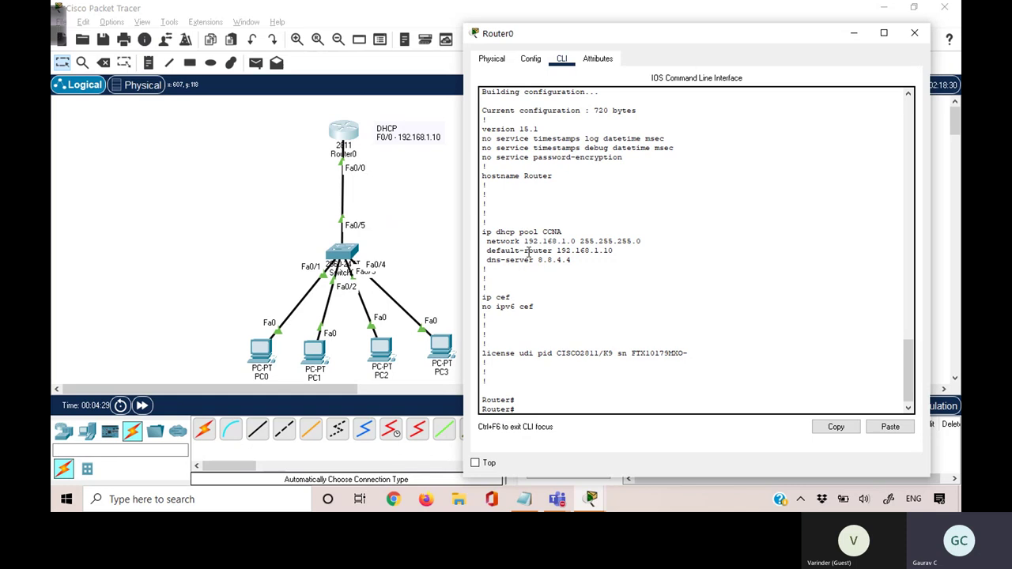
{"action": "left_click_drag", "start_coordinate": [525, 252], "coordinate": [615, 253]}
{"action": "left_click", "coordinate": [262, 349]}
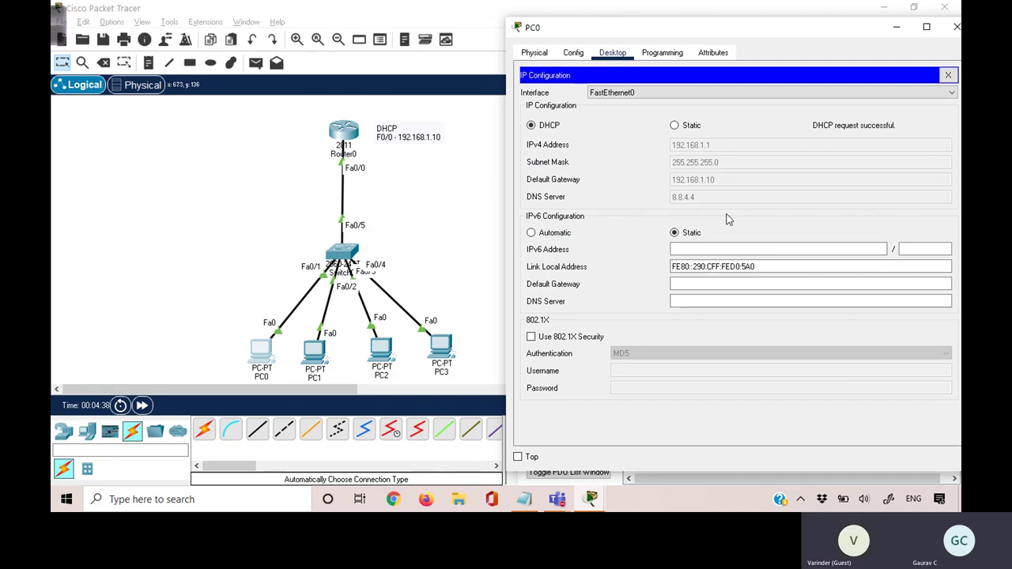
Step: Switch PC1's IP configuration to DHCP and close its window
{"action": "left_click", "coordinate": [354, 340]}
{"action": "left_click", "coordinate": [314, 352]}
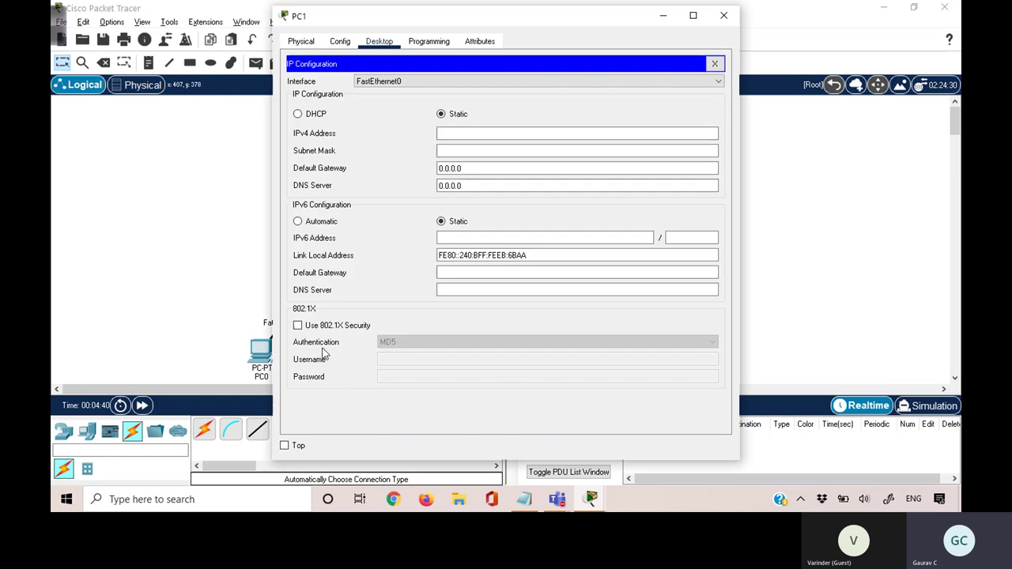
{"action": "left_click", "coordinate": [313, 117]}
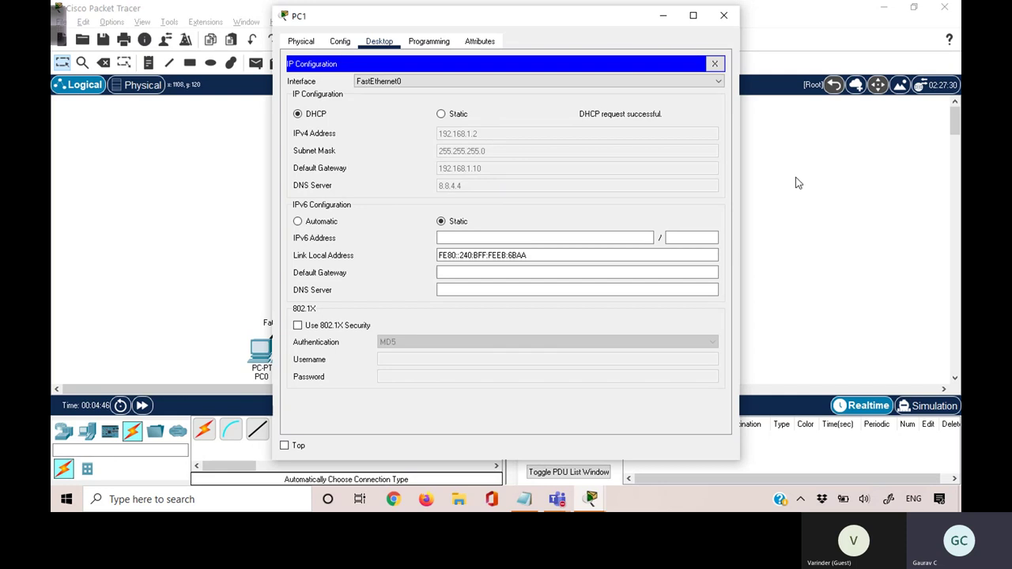
{"action": "key", "text": "alt+F4"}
Step: Switch PC2's IP configuration to DHCP and return to the topology
{"action": "left_click", "coordinate": [381, 347]}
{"action": "left_click", "coordinate": [379, 41]}
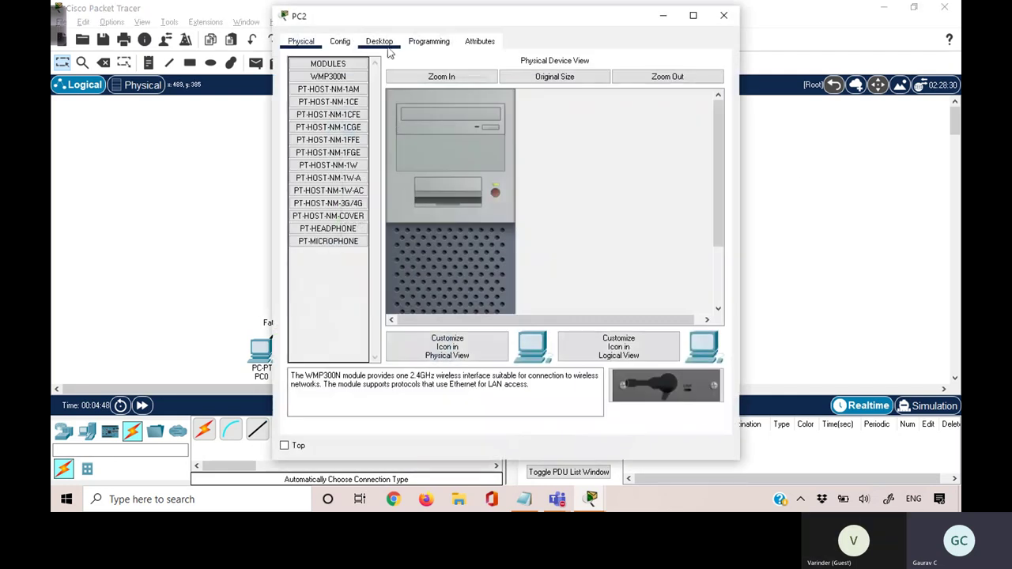
{"action": "left_click", "coordinate": [321, 92]}
{"action": "left_click", "coordinate": [297, 113]}
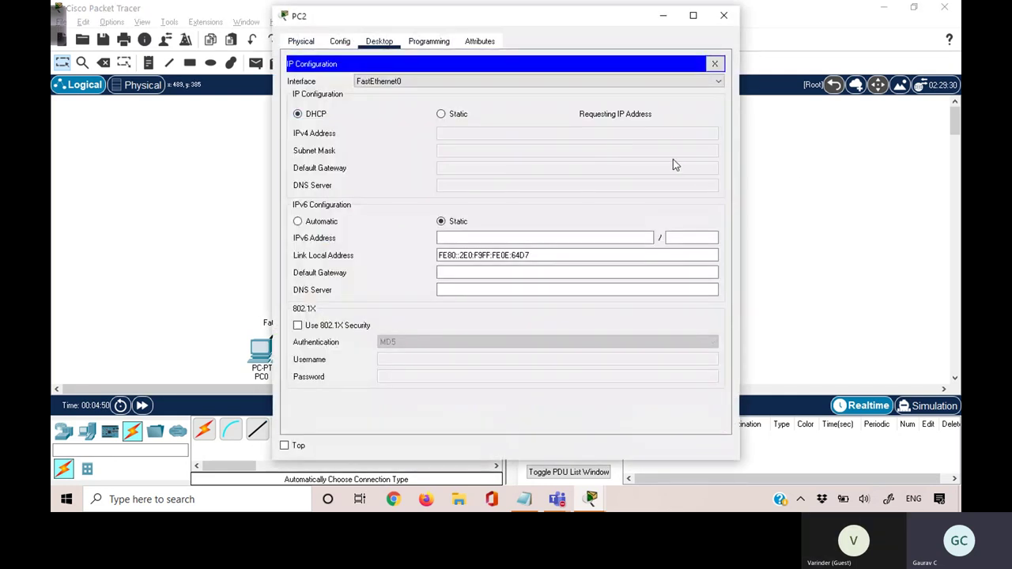
{"action": "left_click", "coordinate": [786, 163]}
Step: Switch PC3's IP configuration to DHCP and return to the topology
{"action": "left_click", "coordinate": [451, 354]}
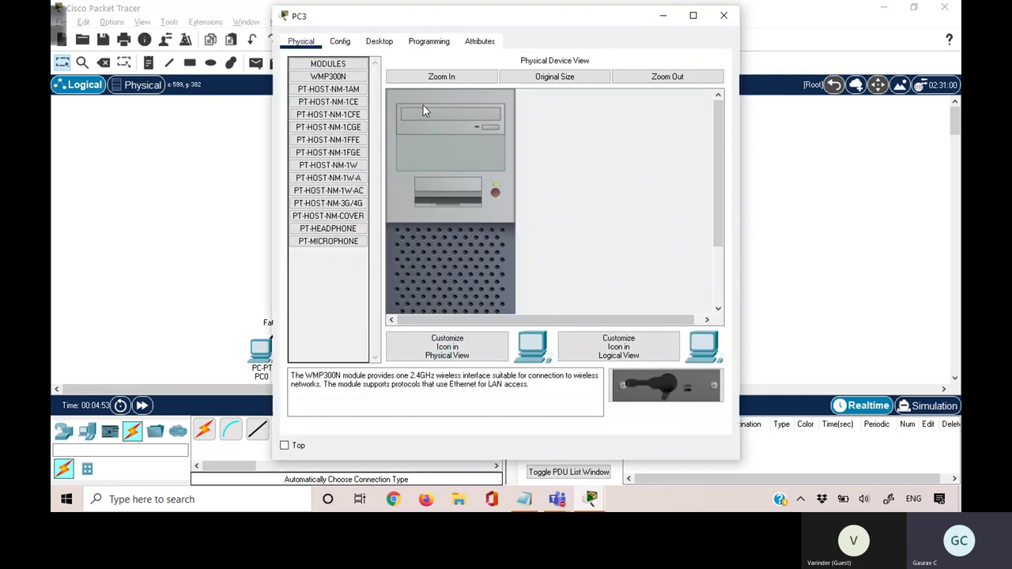
{"action": "left_click", "coordinate": [379, 41]}
{"action": "left_click", "coordinate": [341, 99]}
{"action": "left_click", "coordinate": [324, 116]}
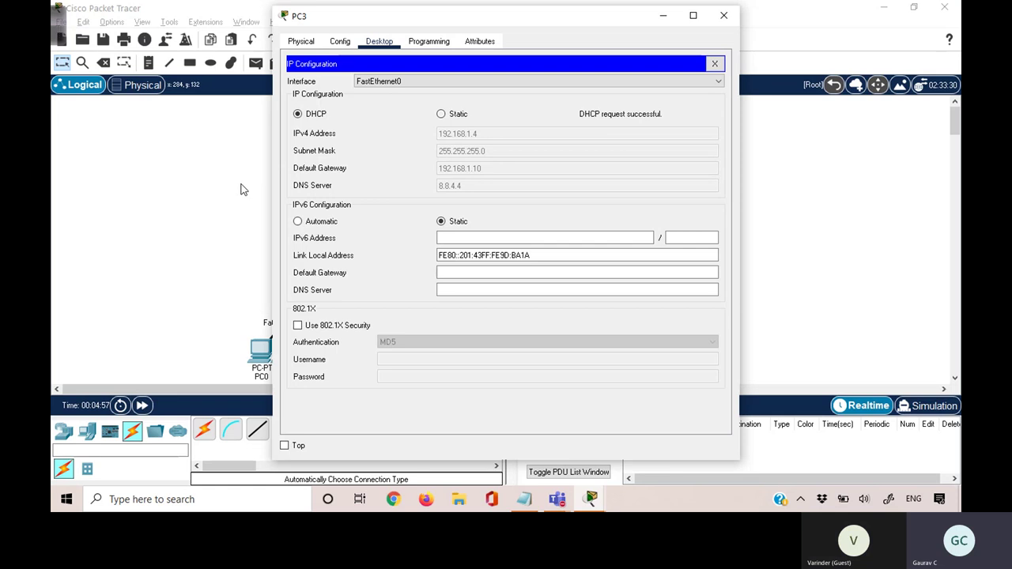
{"action": "left_click", "coordinate": [893, 221]}
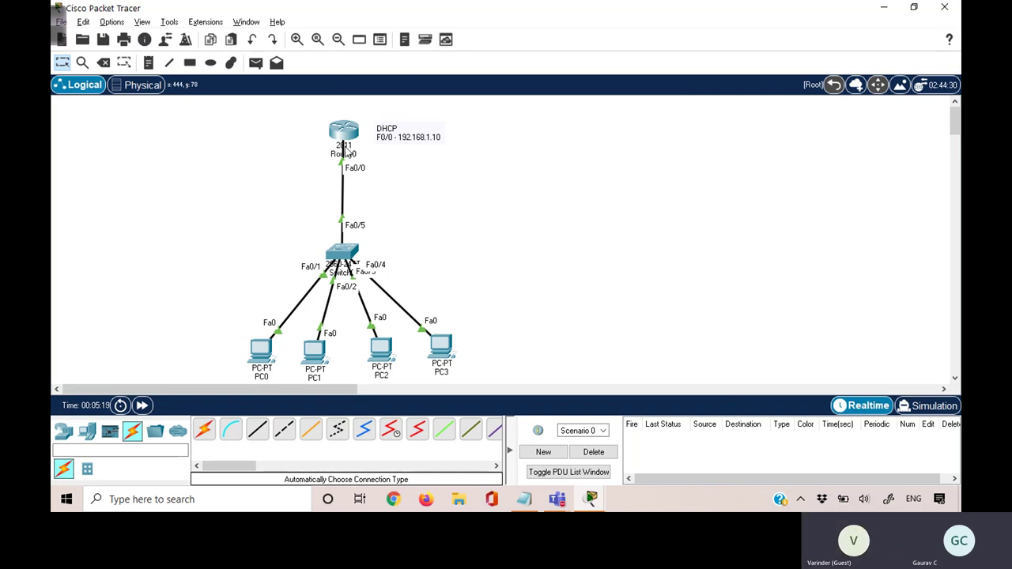
Step: Shut down the router's FastEthernet0/0 interface from its command line, exit configuration mode and return to the topology
{"action": "left_click_drag", "start_coordinate": [313, 149], "coordinate": [387, 189]}
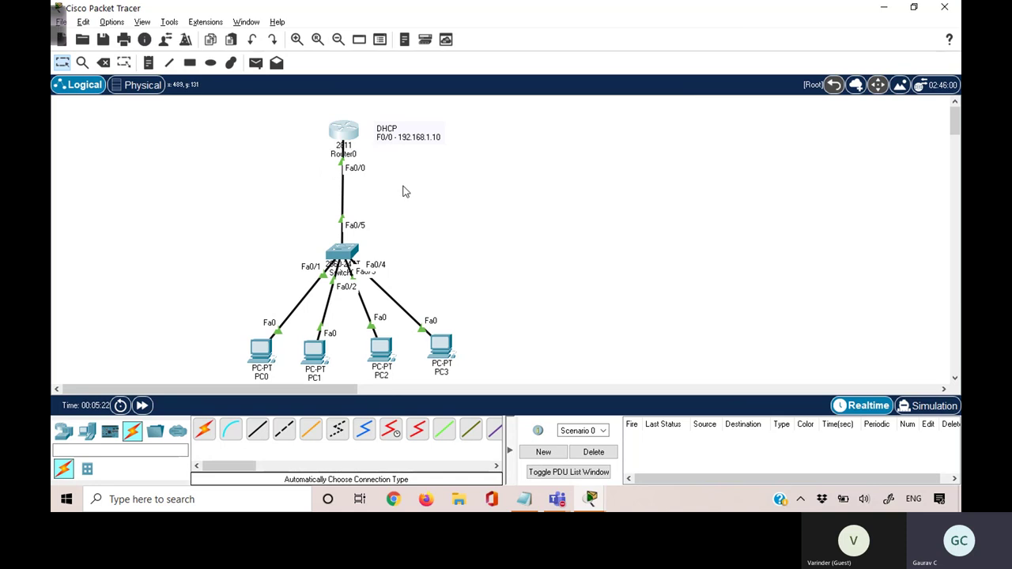
{"action": "left_click", "coordinate": [343, 130]}
{"action": "left_click", "coordinate": [748, 209]}
{"action": "type", "text": "conf t"}
{"action": "key", "text": "Return"}
{"action": "type", "text": "i"}
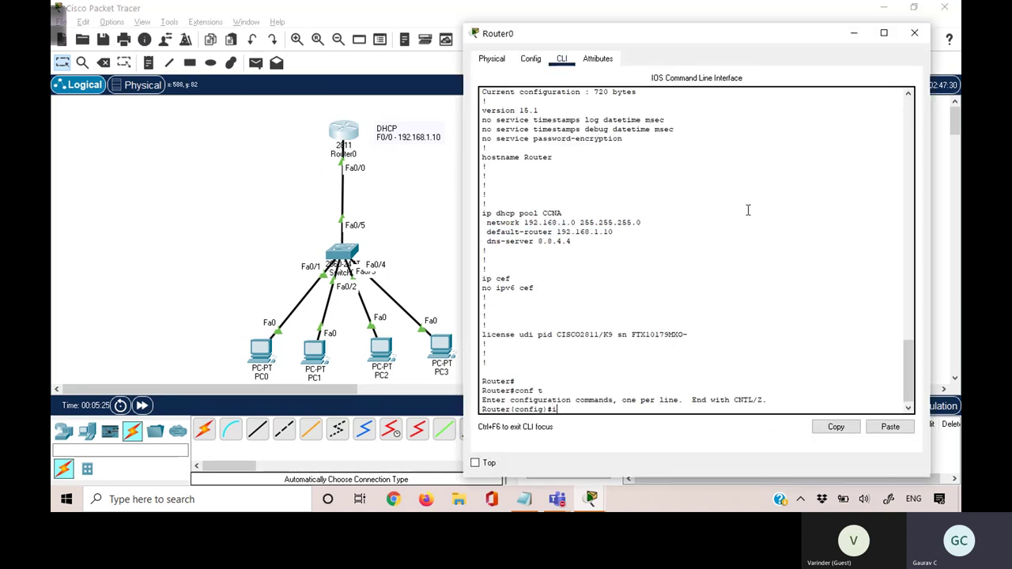
{"action": "type", "text": "nt f0/0"}
{"action": "key", "text": "Return"}
{"action": "type", "text": "sh"}
{"action": "key", "text": "Tab"}
{"action": "key", "text": "Return"}
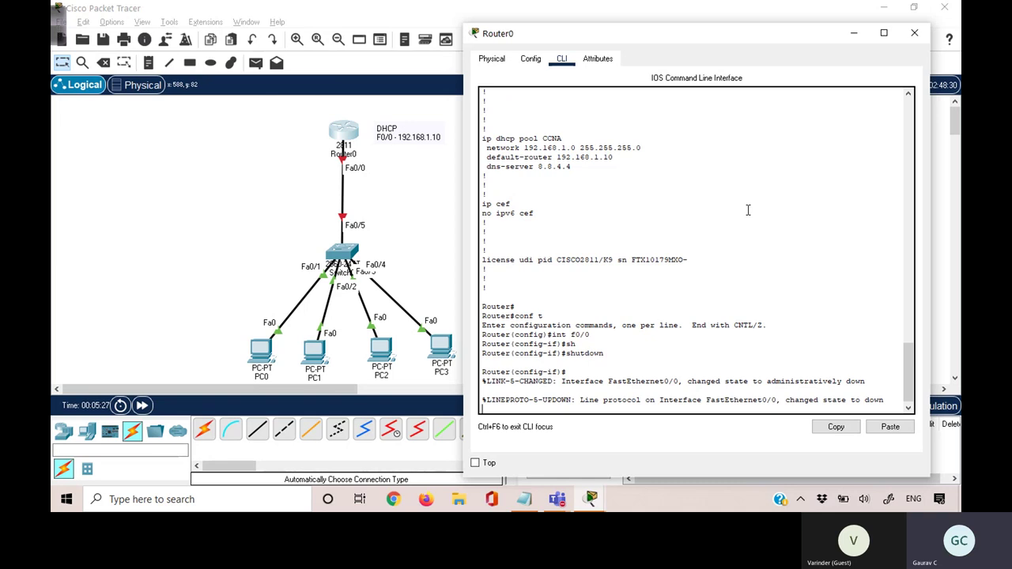
{"action": "key", "text": "Return"}
{"action": "key", "text": "Return"}
{"action": "key", "text": "ctrl+z"}
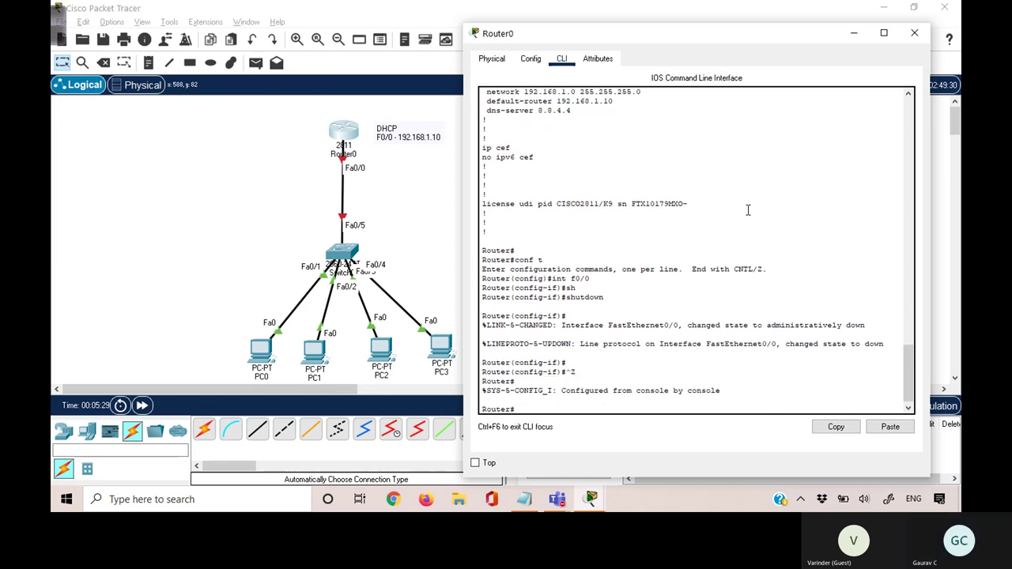
{"action": "key", "text": "Return"}
{"action": "key", "text": "Return"}
{"action": "left_click", "coordinate": [189, 320]}
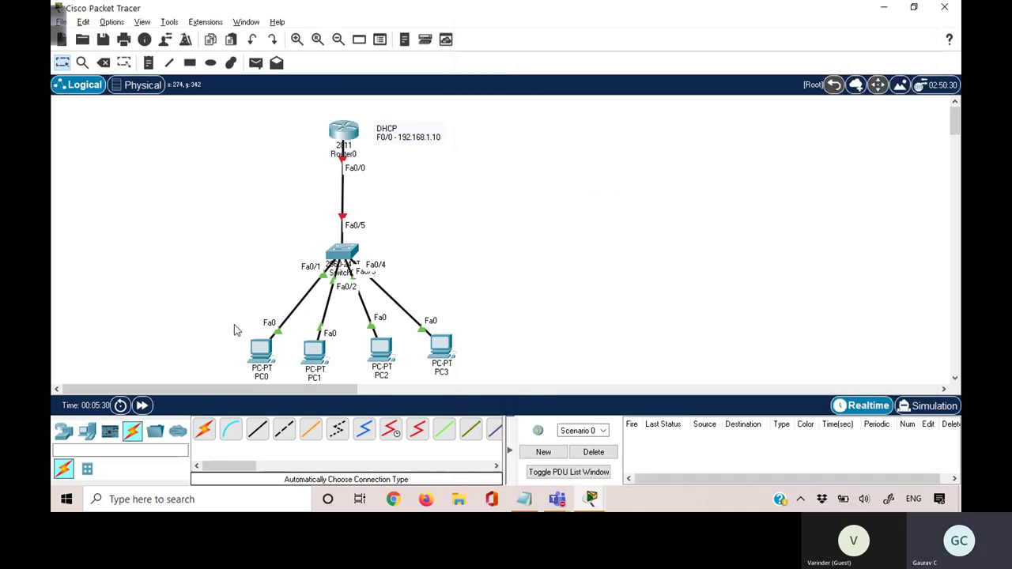
{"action": "left_click_drag", "start_coordinate": [226, 315], "coordinate": [497, 392]}
{"action": "left_click_drag", "start_coordinate": [311, 96], "coordinate": [462, 170]}
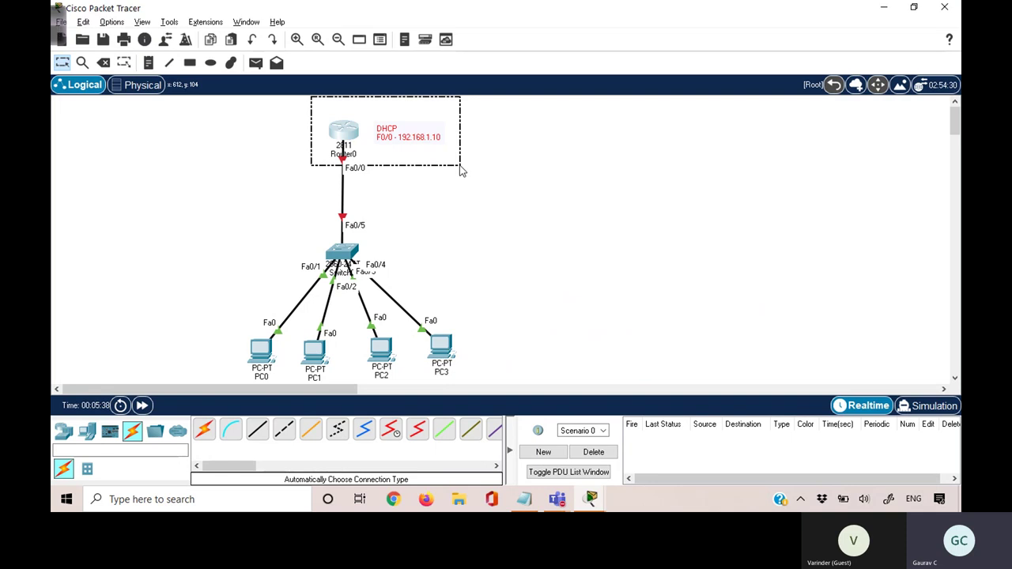
{"action": "left_click_drag", "start_coordinate": [462, 171], "coordinate": [462, 170]}
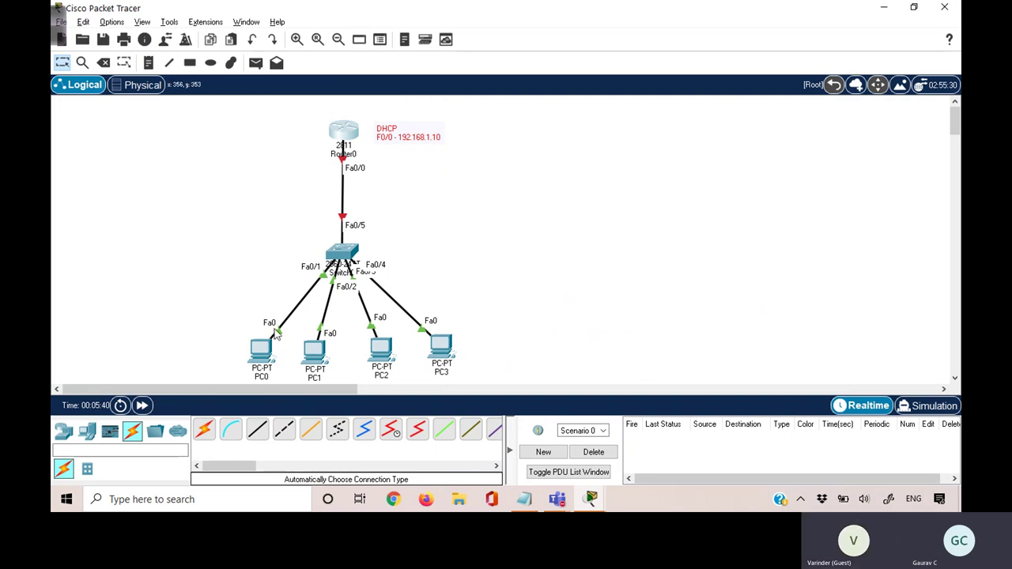
Step: Retry PC0's DHCP request by switching its IP configuration to Static and back to DHCP, and return to the topology
{"action": "left_click_drag", "start_coordinate": [215, 309], "coordinate": [476, 350]}
{"action": "left_click_drag", "start_coordinate": [308, 114], "coordinate": [424, 172]}
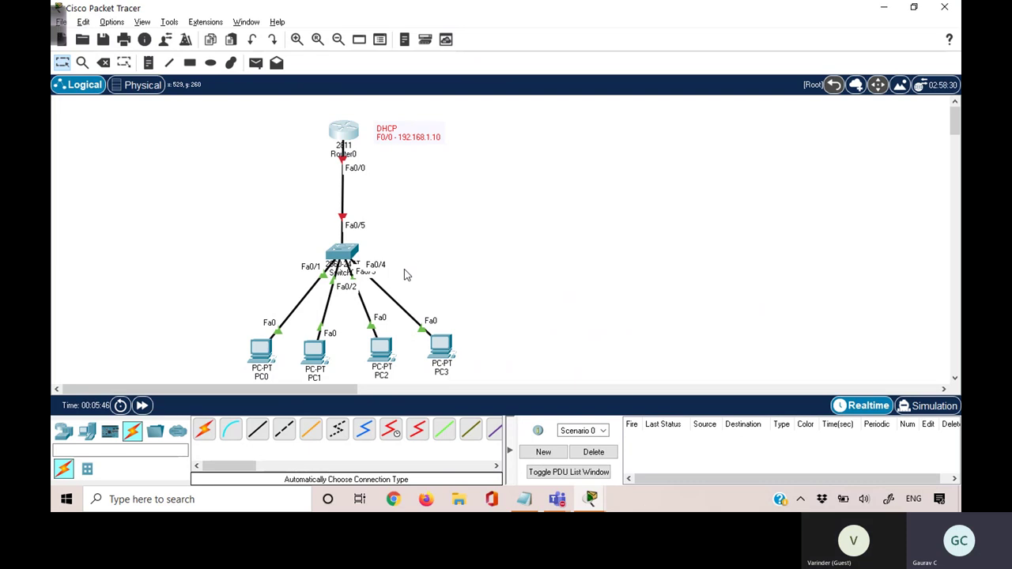
{"action": "left_click", "coordinate": [272, 352]}
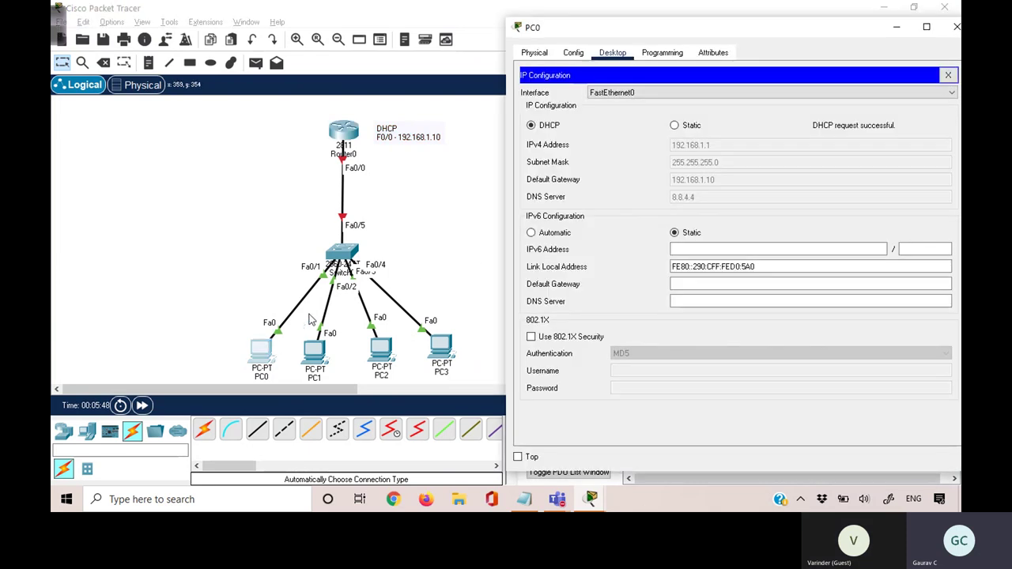
{"action": "left_click", "coordinate": [674, 125]}
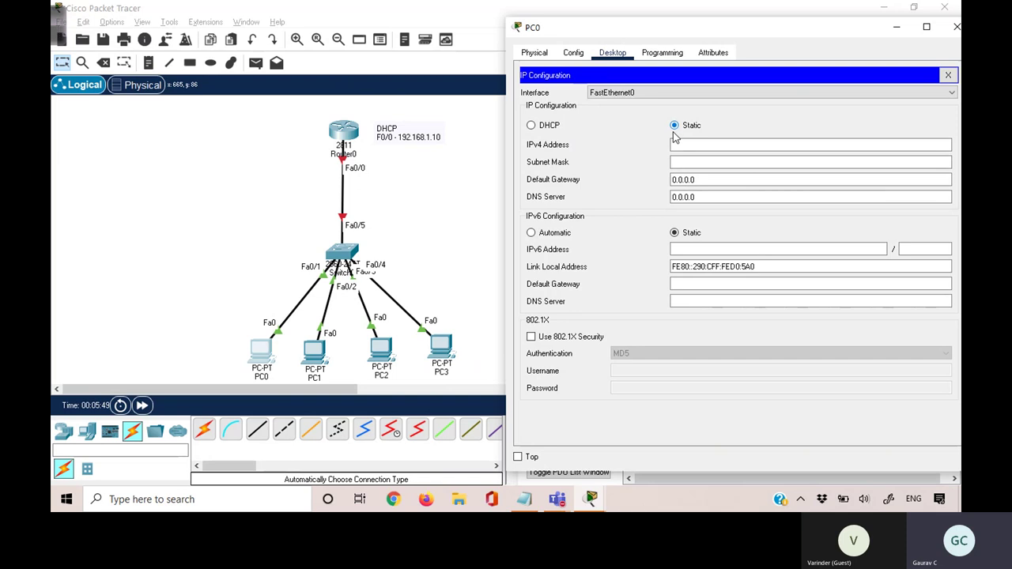
{"action": "left_click", "coordinate": [531, 125]}
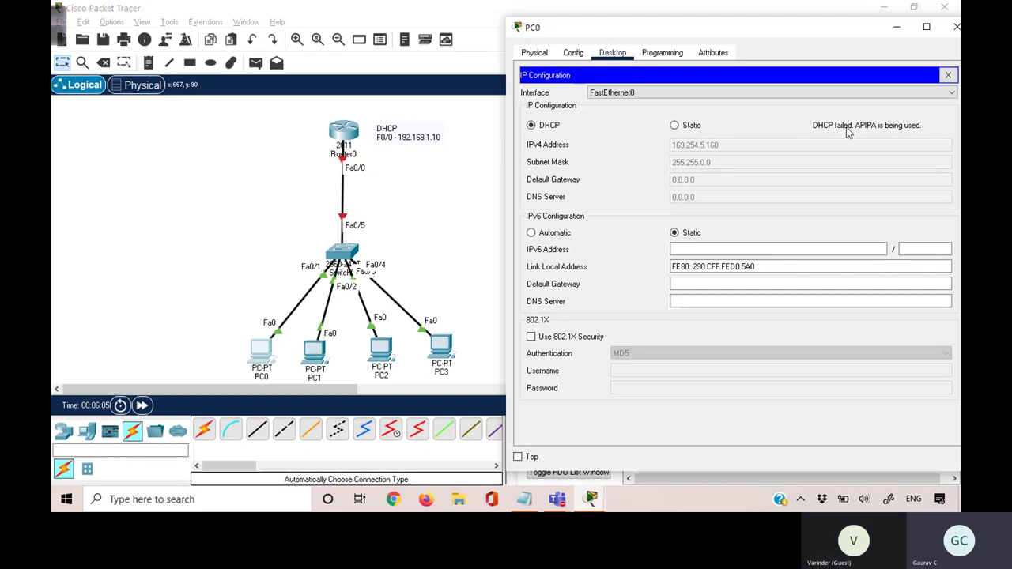
{"action": "left_click_drag", "start_coordinate": [209, 259], "coordinate": [522, 387]}
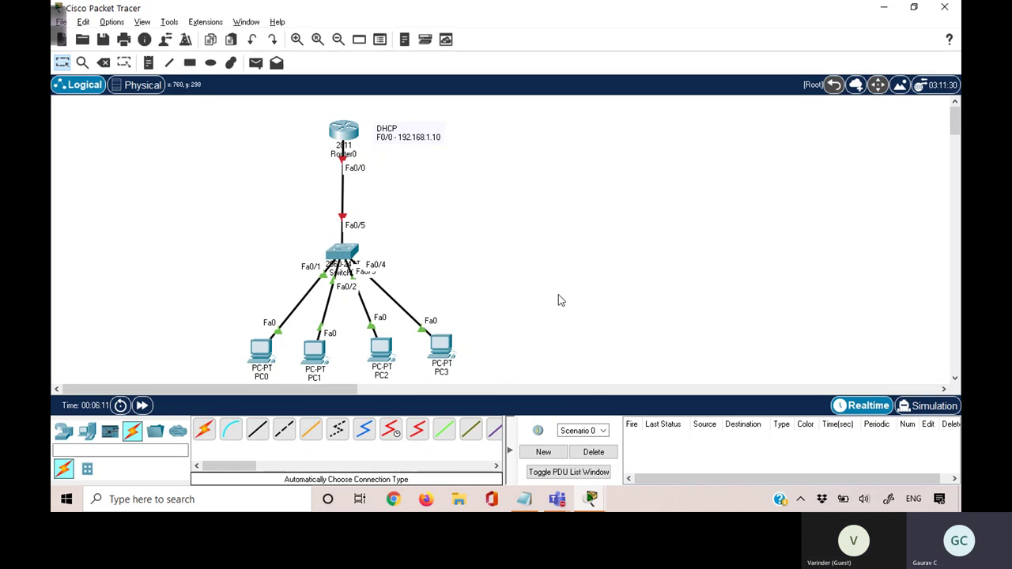
Step: Re-enable the router's FastEthernet0/0 interface with no shutdown from its command line and exit configuration mode
{"action": "left_click", "coordinate": [348, 140]}
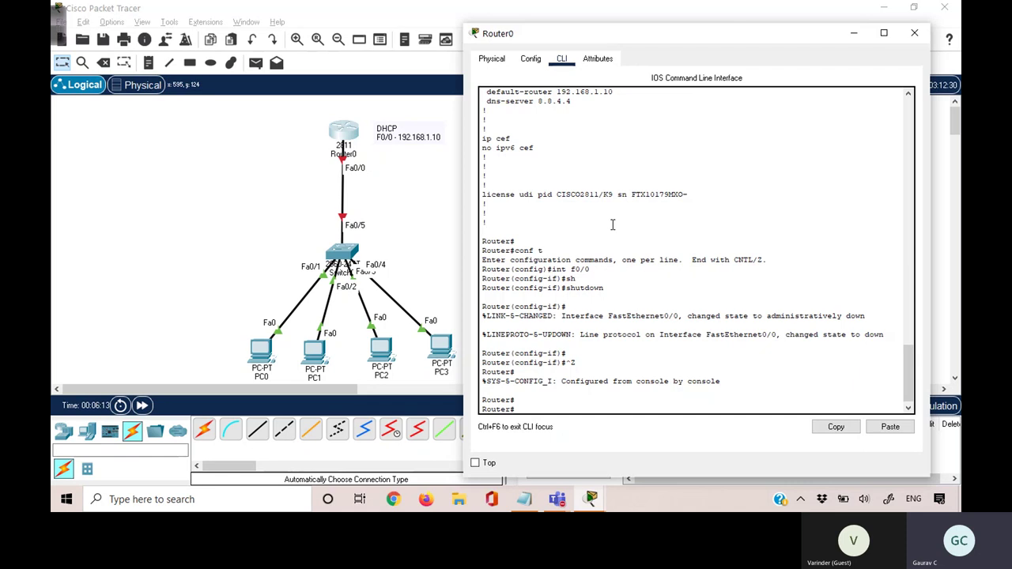
{"action": "type", "text": "conf t"}
{"action": "key", "text": "Return"}
{"action": "type", "text": "int f-/0"}
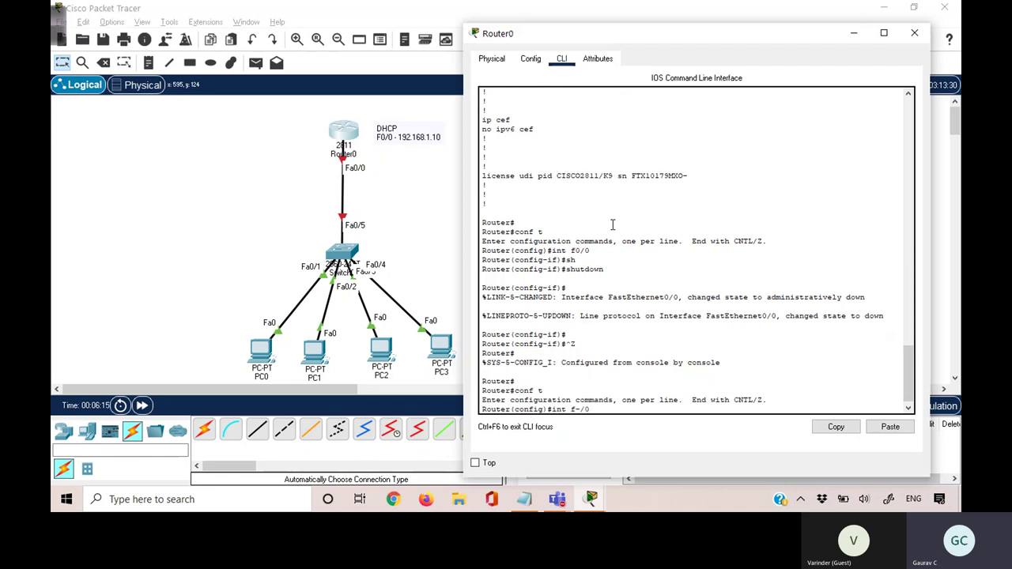
{"action": "key", "text": "BackSpace"}
{"action": "key", "text": "BackSpace"}
{"action": "key", "text": "BackSpace"}
{"action": "type", "text": "0/0"}
{"action": "key", "text": "Return"}
{"action": "type", "text": "no  sh"}
{"action": "key", "text": "Tab"}
{"action": "key", "text": "Return"}
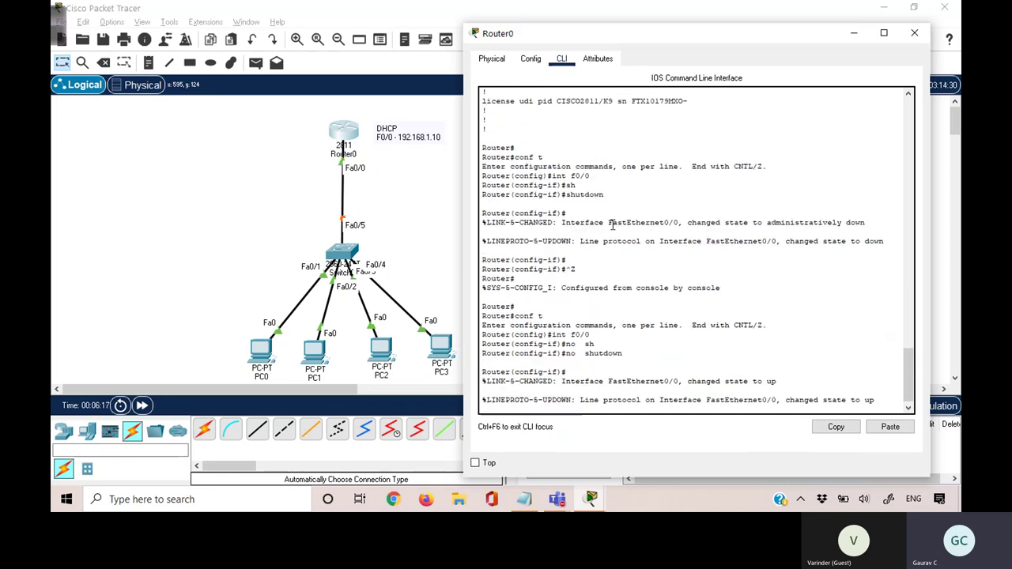
{"action": "key", "text": "Return"}
{"action": "key", "text": "Return"}
{"action": "key", "text": "ctrl+z"}
{"action": "key", "text": "Return"}
{"action": "key", "text": "Return"}
Step: Display the router's IP routing table with show ip route and return to the topology
{"action": "type", "text": "sh ip ro"}
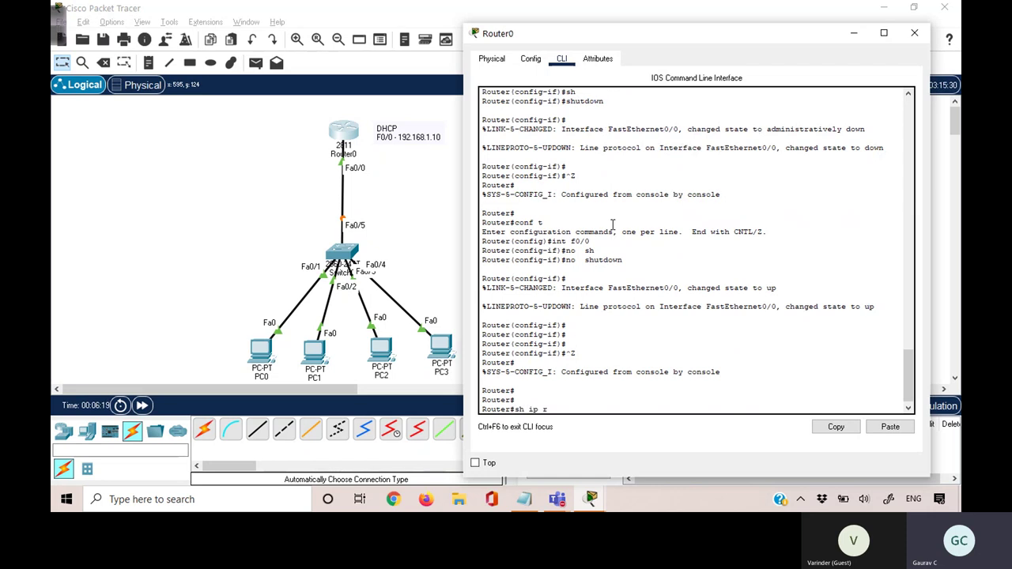
{"action": "key", "text": "Tab"}
{"action": "key", "text": "Return"}
{"action": "key", "text": "Return"}
{"action": "key", "text": "Return"}
{"action": "key", "text": "Return"}
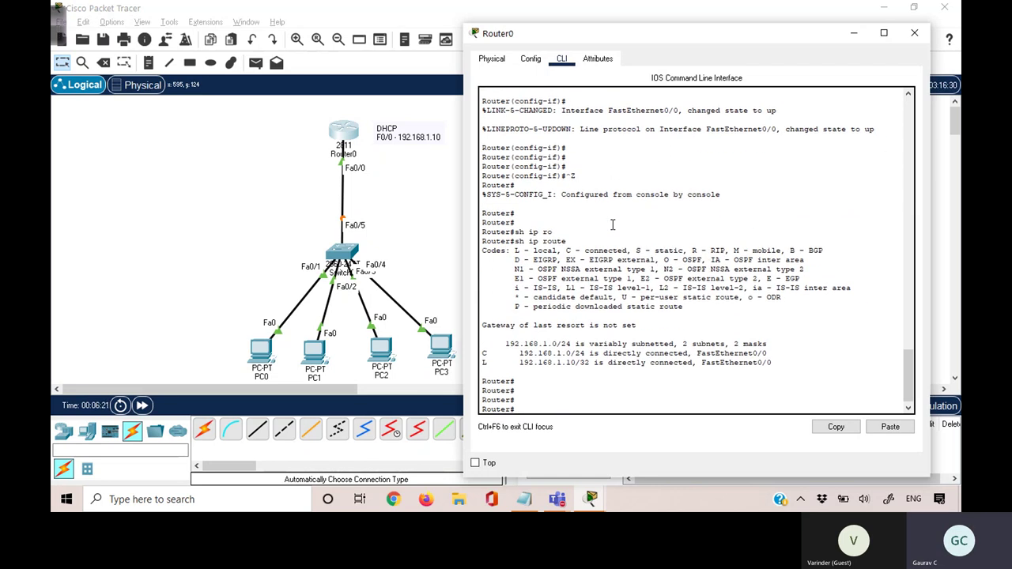
{"action": "left_click_drag", "start_coordinate": [310, 193], "coordinate": [390, 245]}
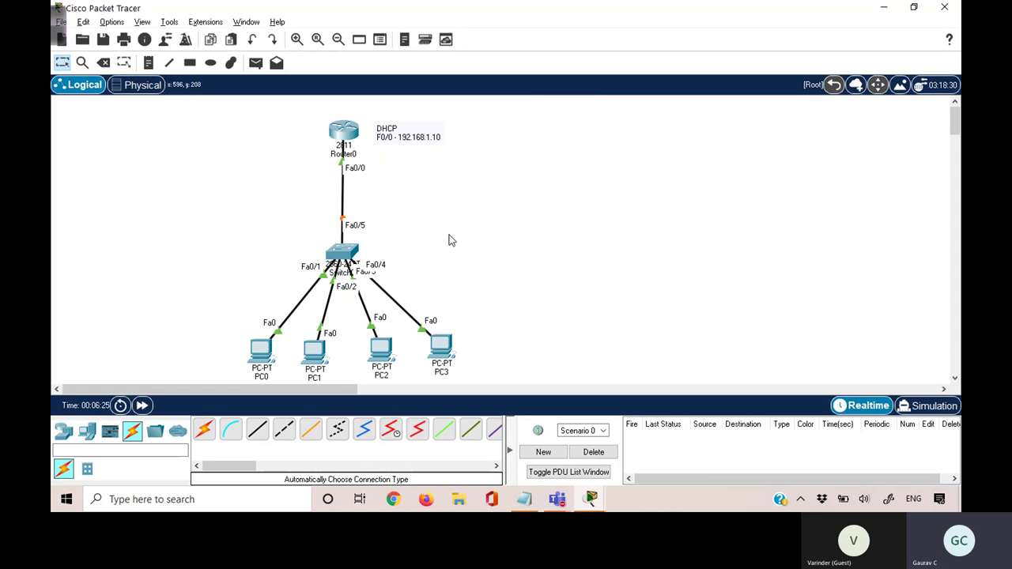
Step: With the router link back up, request a new address on PC0 by toggling its IP configuration to Static and back to DHCP
{"action": "left_click", "coordinate": [259, 352]}
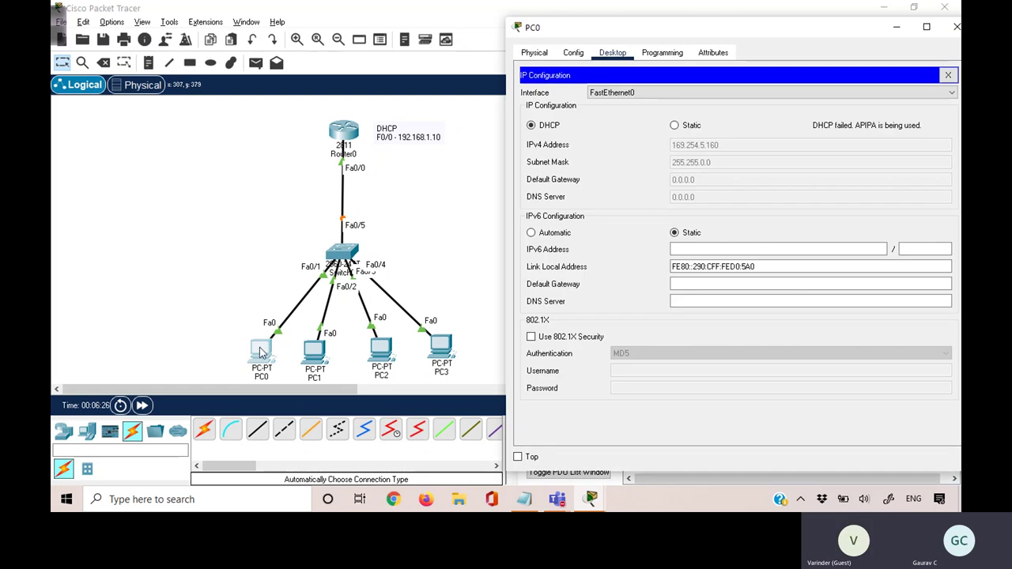
{"action": "left_click", "coordinate": [674, 125]}
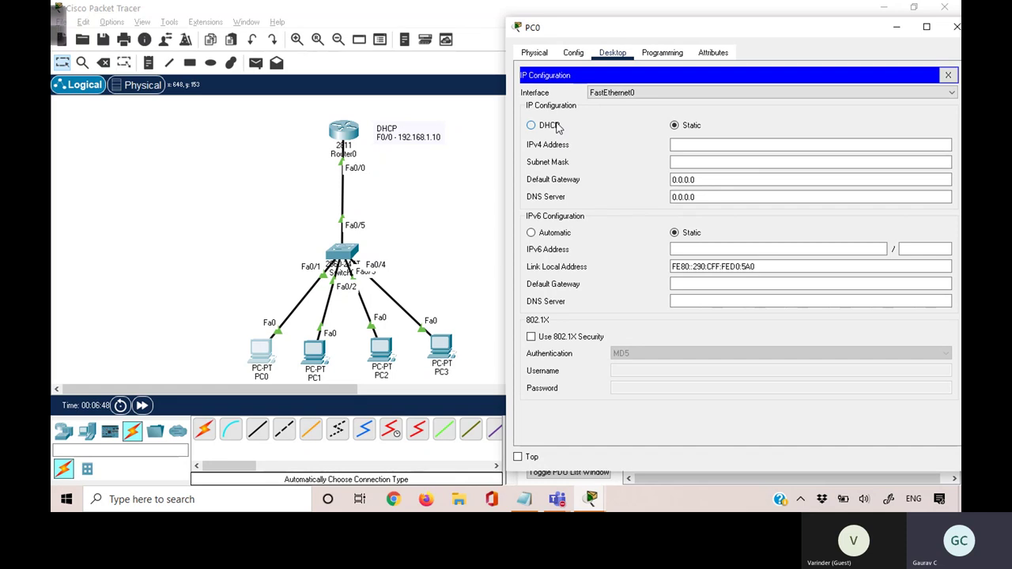
{"action": "left_click", "coordinate": [554, 127]}
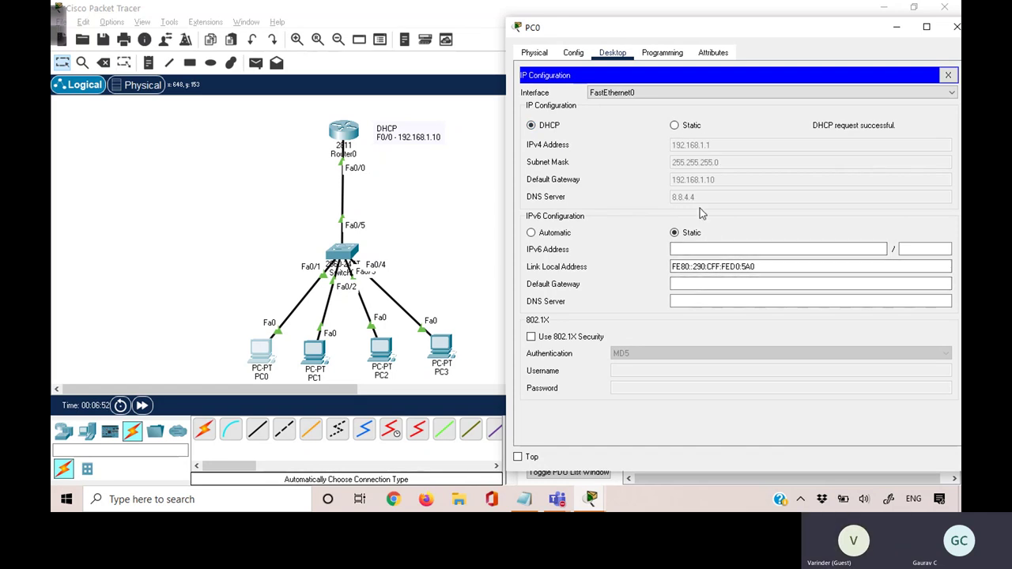
{"action": "left_click", "coordinate": [427, 173]}
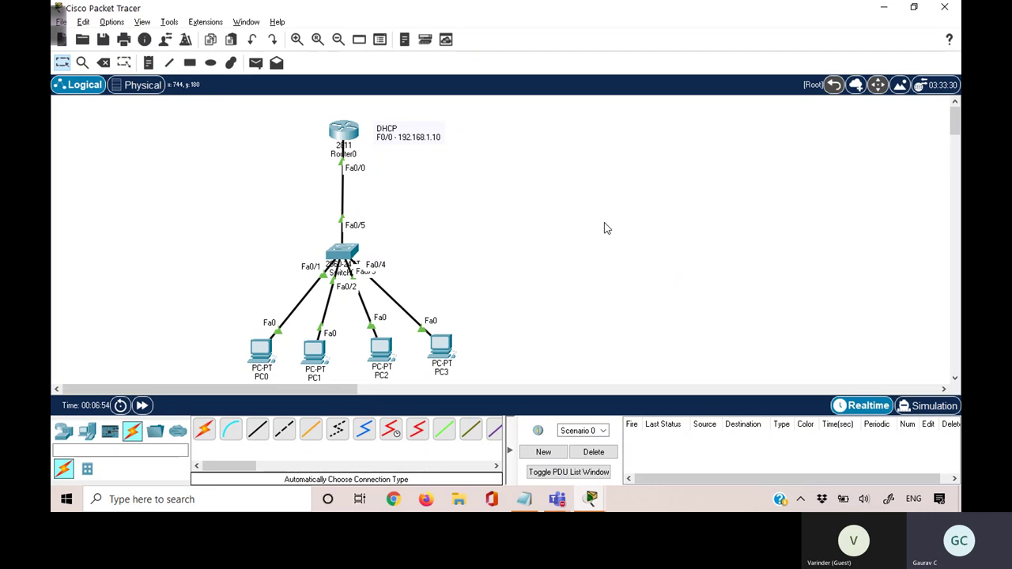
Step: Add the heading "ABC :" beneath the F0/0 address in the DHCP note beside the router
{"action": "left_click", "coordinate": [150, 64]}
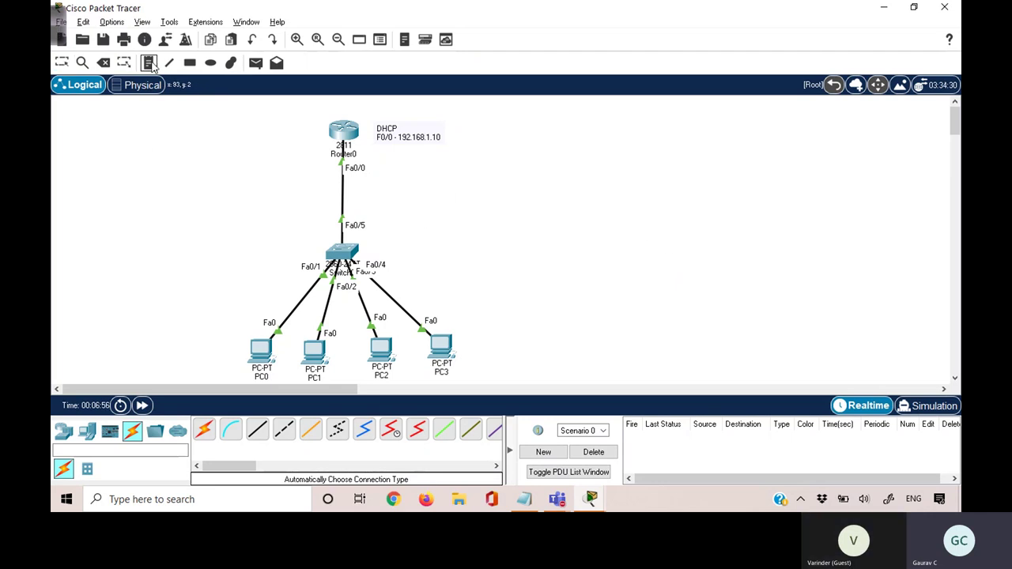
{"action": "left_click", "coordinate": [61, 62]}
{"action": "double_click", "coordinate": [419, 136]}
{"action": "left_click", "coordinate": [449, 137]}
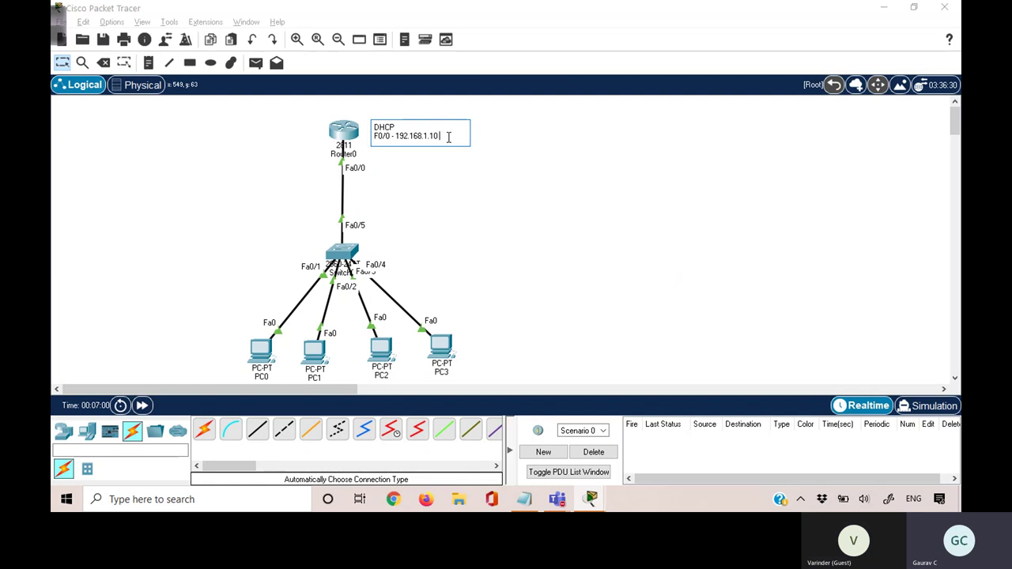
{"action": "key", "text": "Return"}
{"action": "type", "text": "ABC :"}
{"action": "key", "text": "Return"}
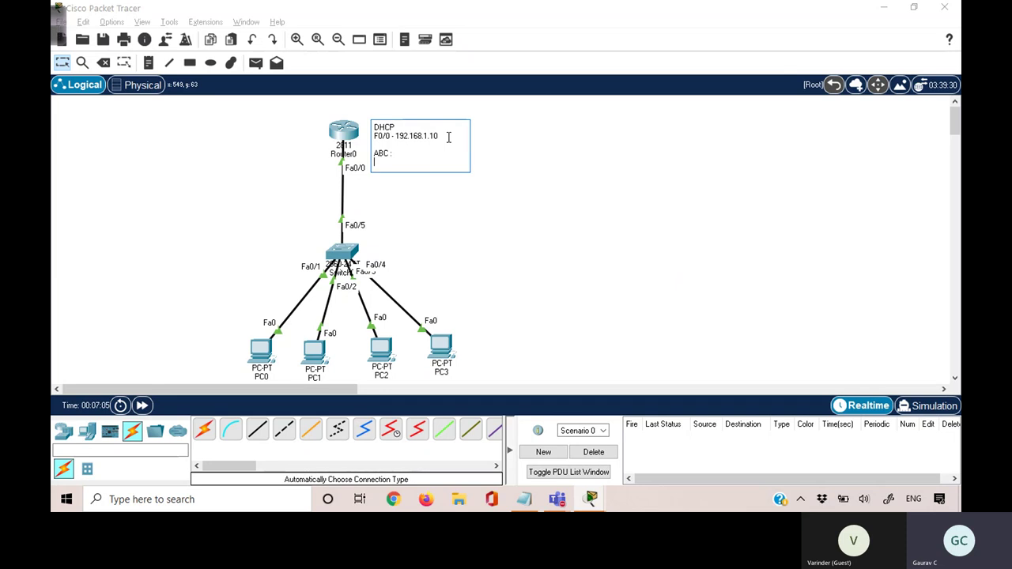
Step: Enter the address range "192.168.1.1 - 192.168.1.10" under the ABC heading and finish editing the note
{"action": "type", "text": "192.168"}
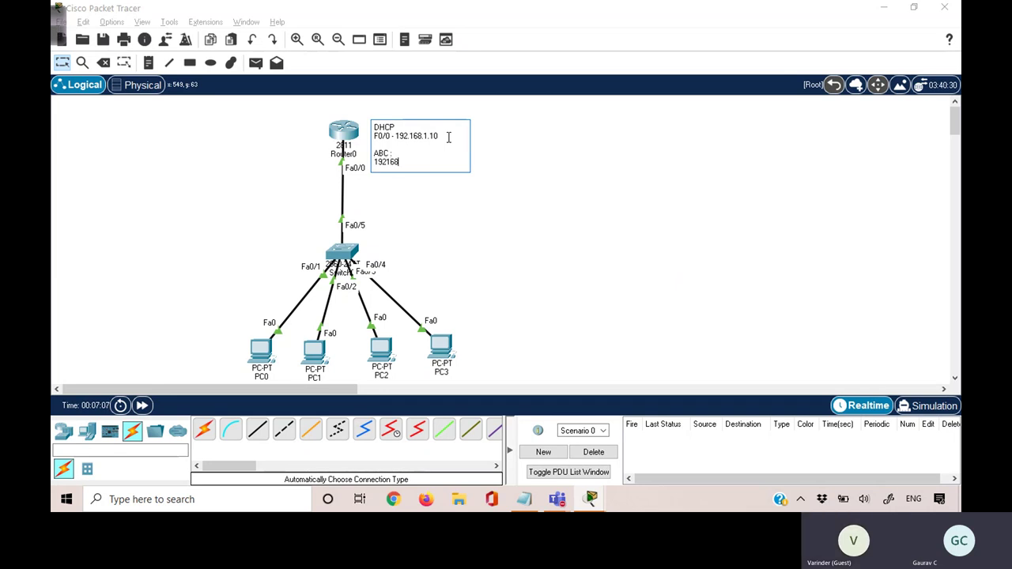
{"action": "key", "text": "BackSpace"}
{"action": "key", "text": "BackSpace"}
{"action": "key", "text": "BackSpace"}
{"action": "key", "text": "BackSpace"}
{"action": "type", "text": ".168"}
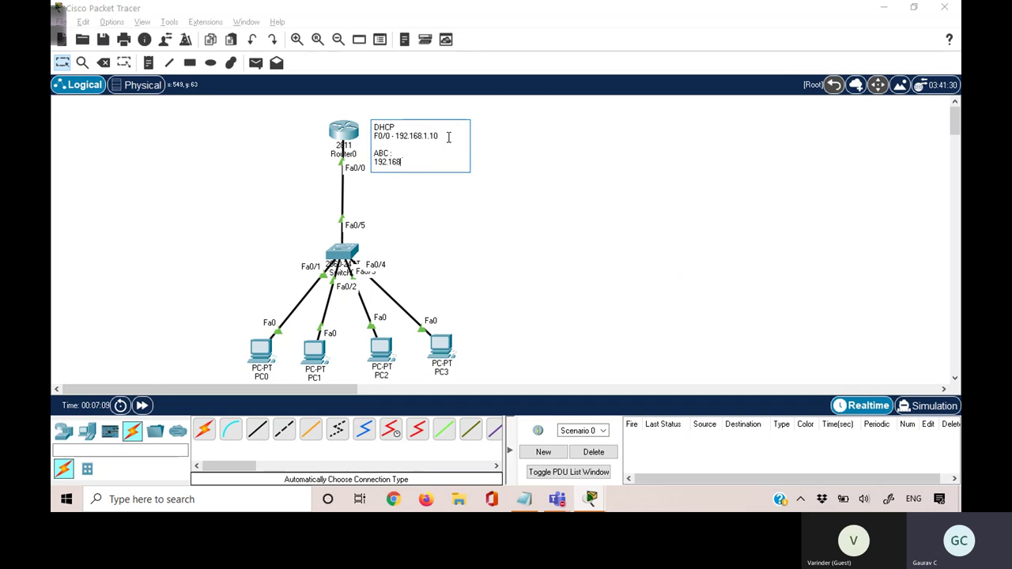
{"action": "type", "text": ".1.1"}
{"action": "key", "text": "BackSpace"}
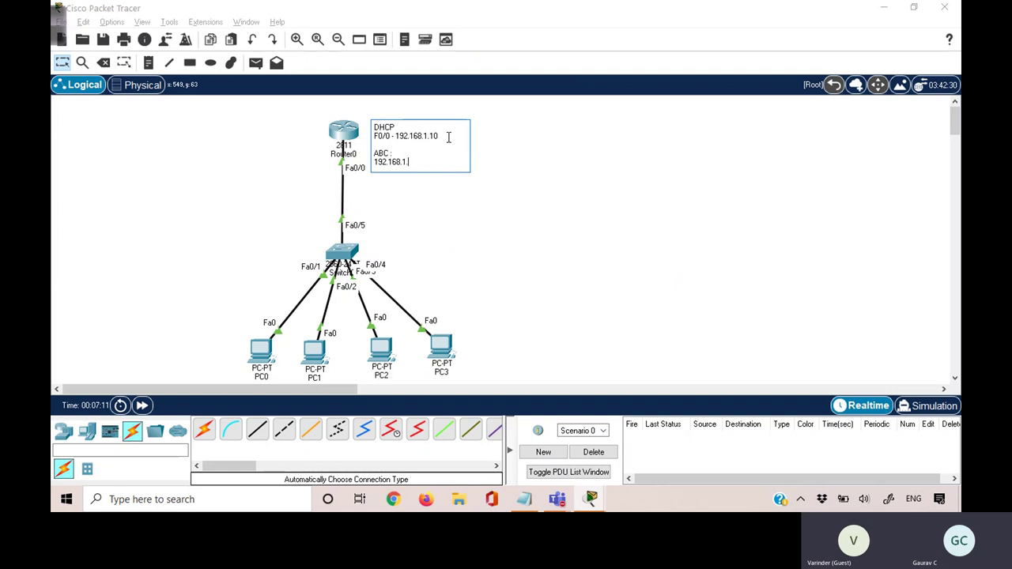
{"action": "type", "text": "1 -19"}
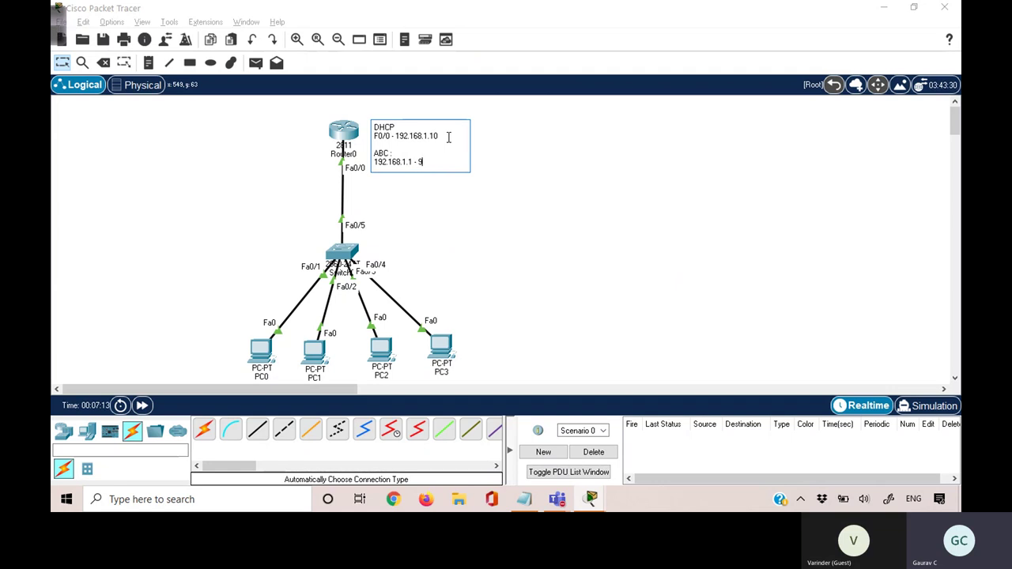
{"action": "key", "text": "BackSpace"}
{"action": "key", "text": "BackSpace"}
{"action": "type", "text": "192.168"}
{"action": "key", "text": "Return"}
{"action": "type", "text": "1"}
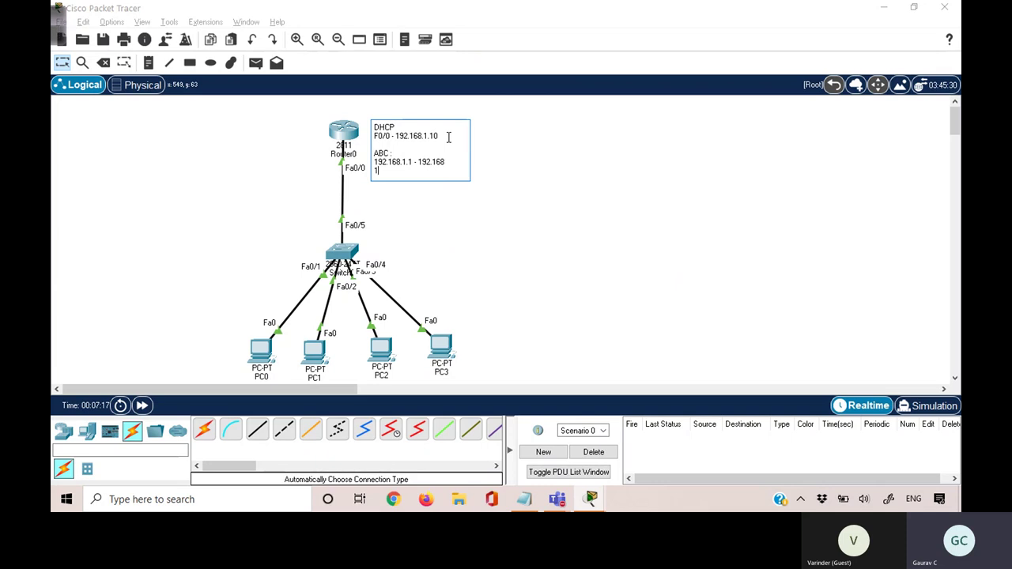
{"action": "key", "text": "BackSpace"}
{"action": "type", "text": ".10"}
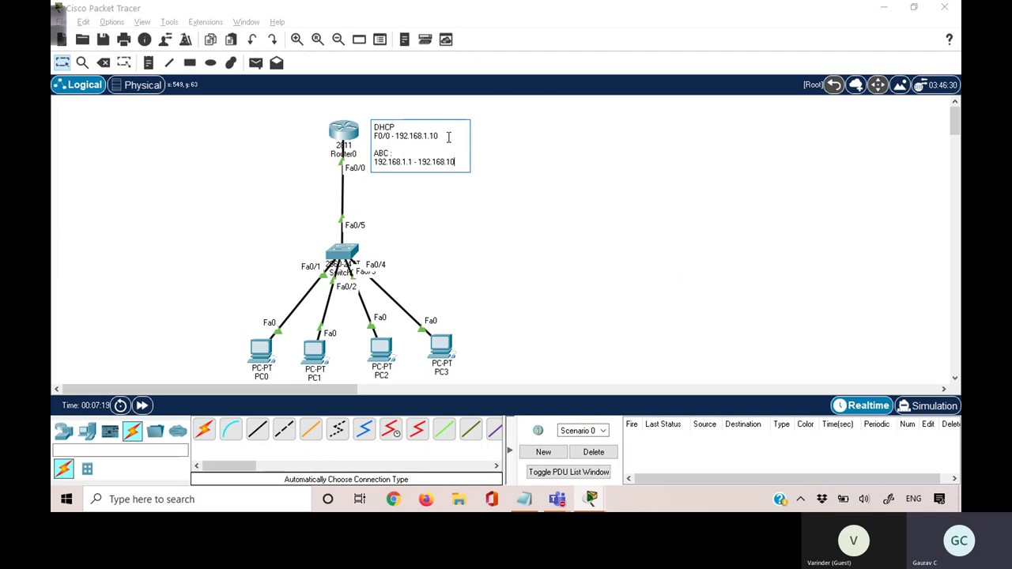
{"action": "key", "text": "BackSpace"}
{"action": "key", "text": "BackSpace"}
{"action": "type", "text": "1.10"}
{"action": "left_click", "coordinate": [64, 68]}
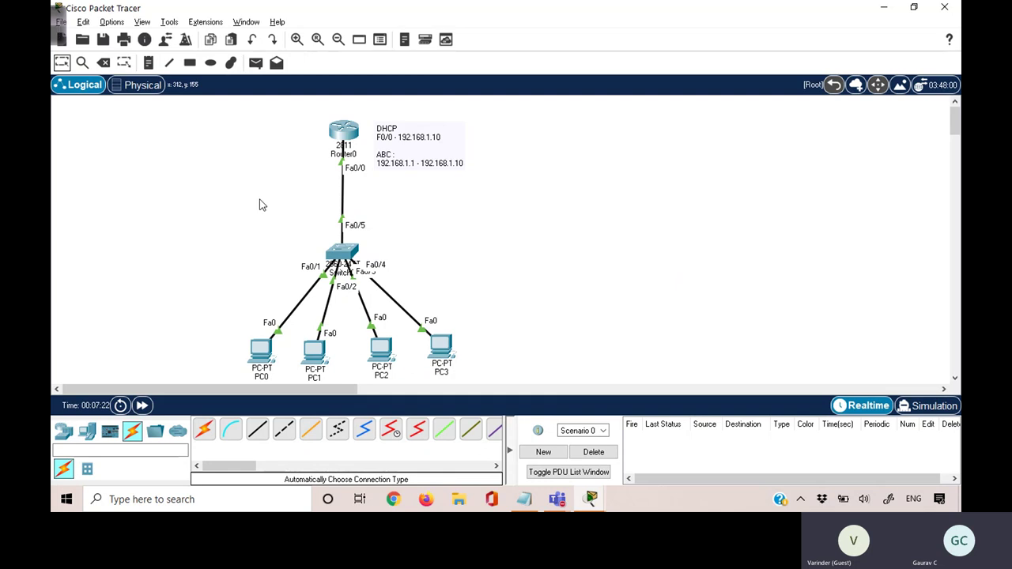
{"action": "double_click", "coordinate": [406, 169]}
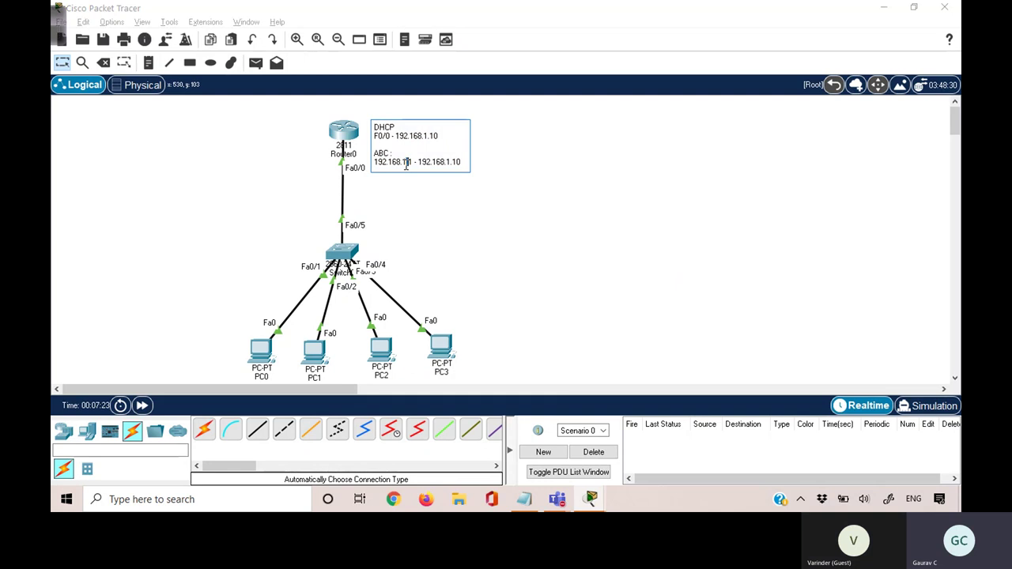
{"action": "triple_click", "coordinate": [366, 168]}
{"action": "left_click_drag", "start_coordinate": [212, 283], "coordinate": [488, 386]}
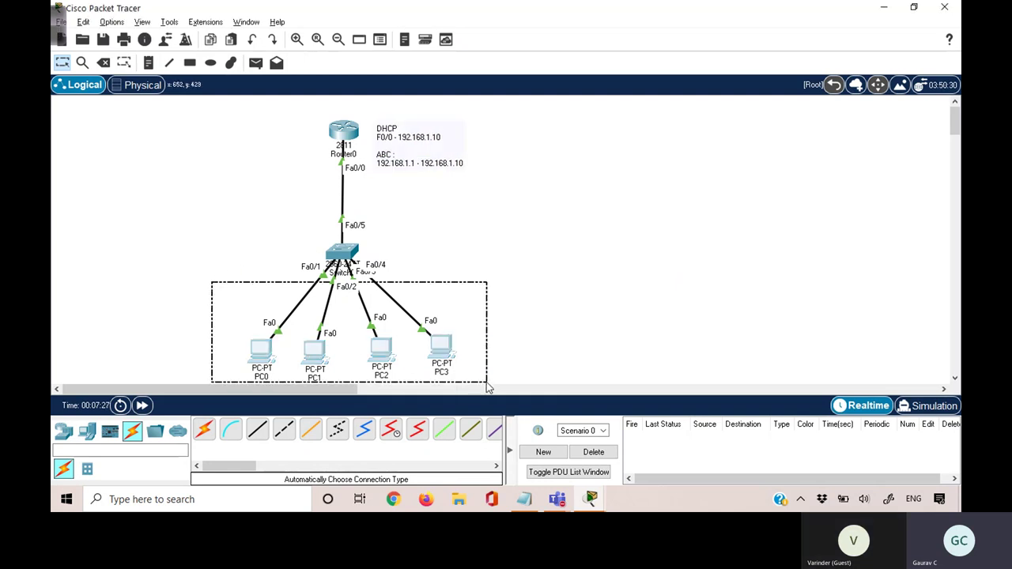
{"action": "double_click", "coordinate": [410, 161]}
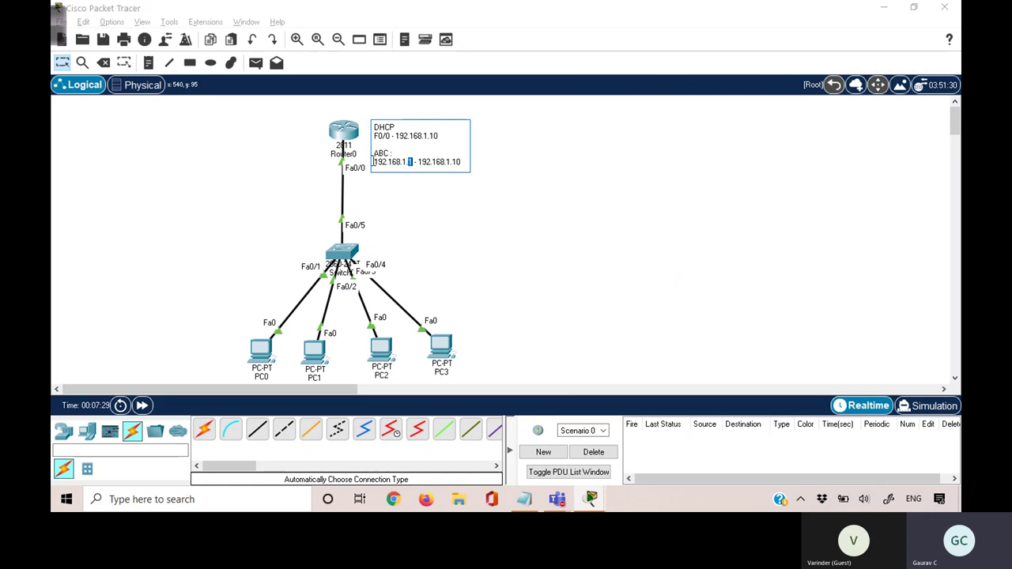
{"action": "left_click_drag", "start_coordinate": [373, 161], "coordinate": [466, 162]}
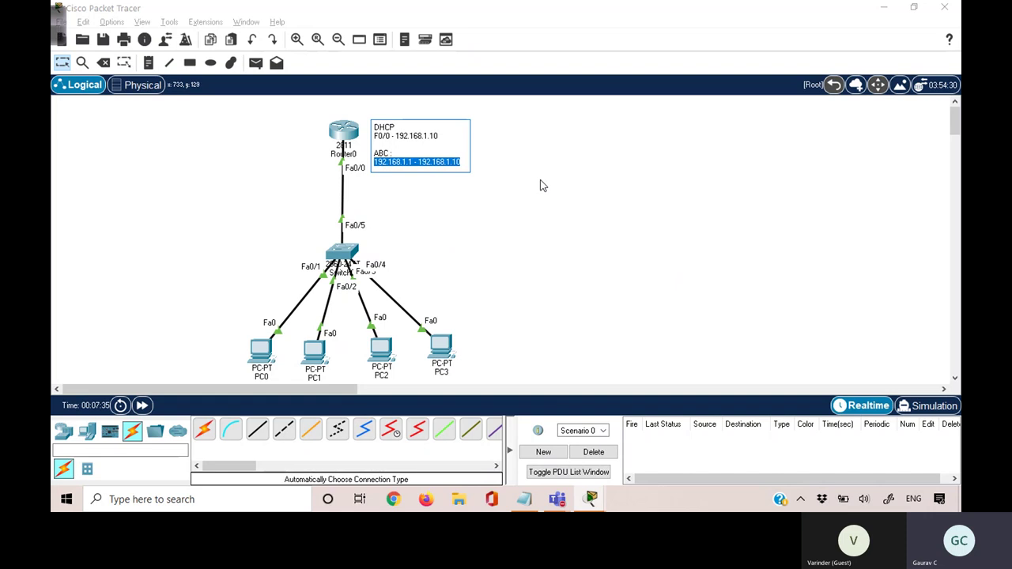
Step: Enter global configuration mode in Router0's CLI and exclude 192.168.1.1 from DHCP with ip dhcp excluded-address
{"action": "left_click", "coordinate": [344, 132]}
{"action": "type", "text": "conf t"}
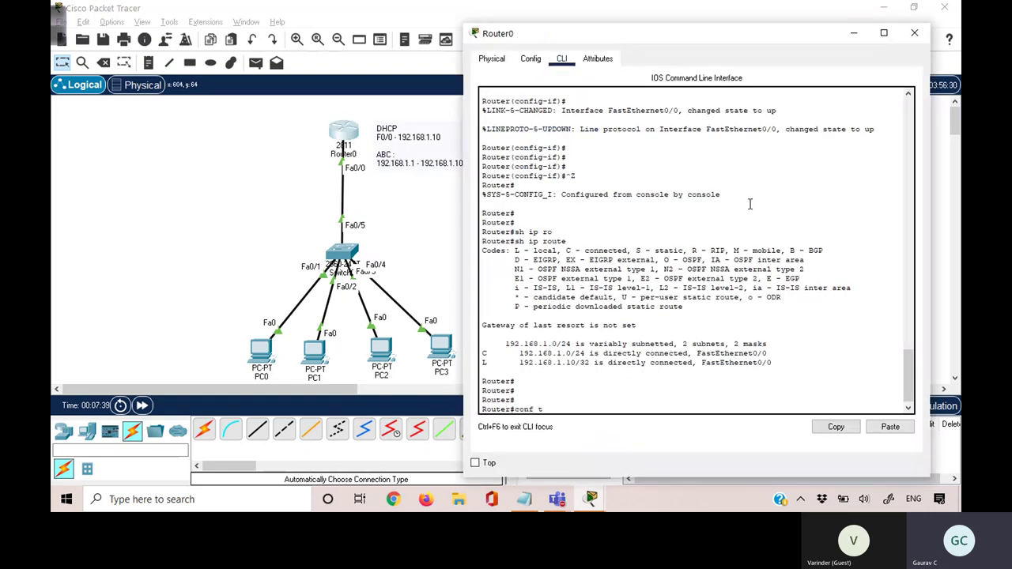
{"action": "key", "text": "Return"}
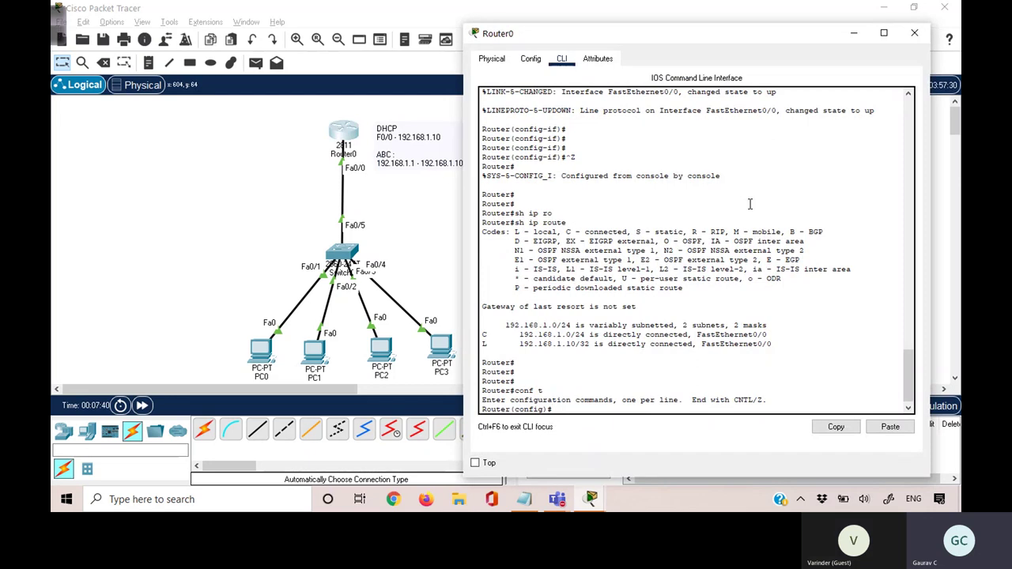
{"action": "type", "text": "ip dh"}
{"action": "key", "text": "Tab"}
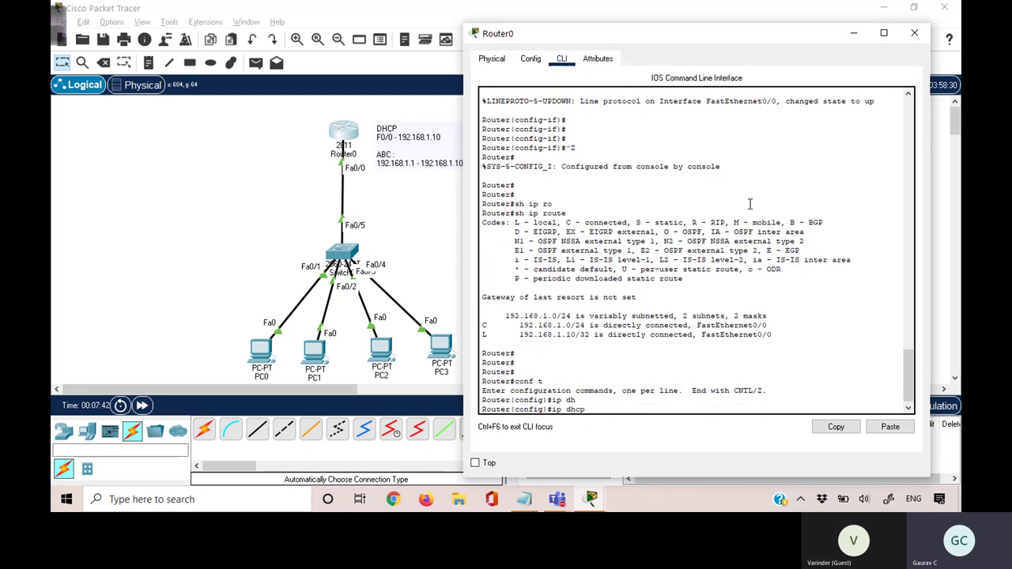
{"action": "type", "text": "ex"}
{"action": "key", "text": "Tab"}
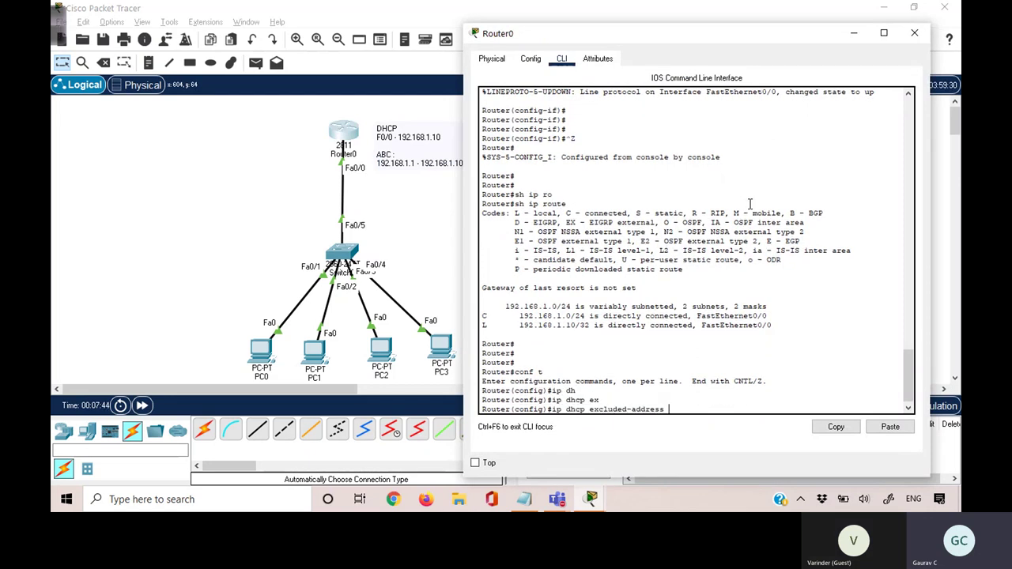
{"action": "left_click_drag", "start_coordinate": [613, 38], "coordinate": [668, 19]}
{"action": "type", "text": "19"}
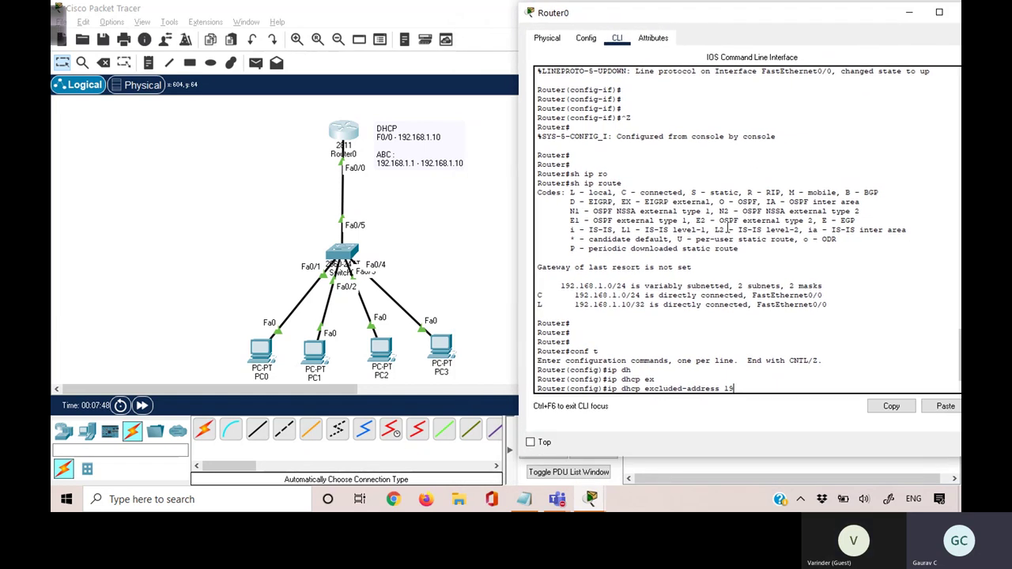
{"action": "type", "text": "2.168.1.2 19"}
{"action": "key", "text": "Return"}
Step: Exclude the DHCP address range 192.168.1.2 to 192.168.1.10 on the router and highlight the entered command
{"action": "key", "text": "Up"}
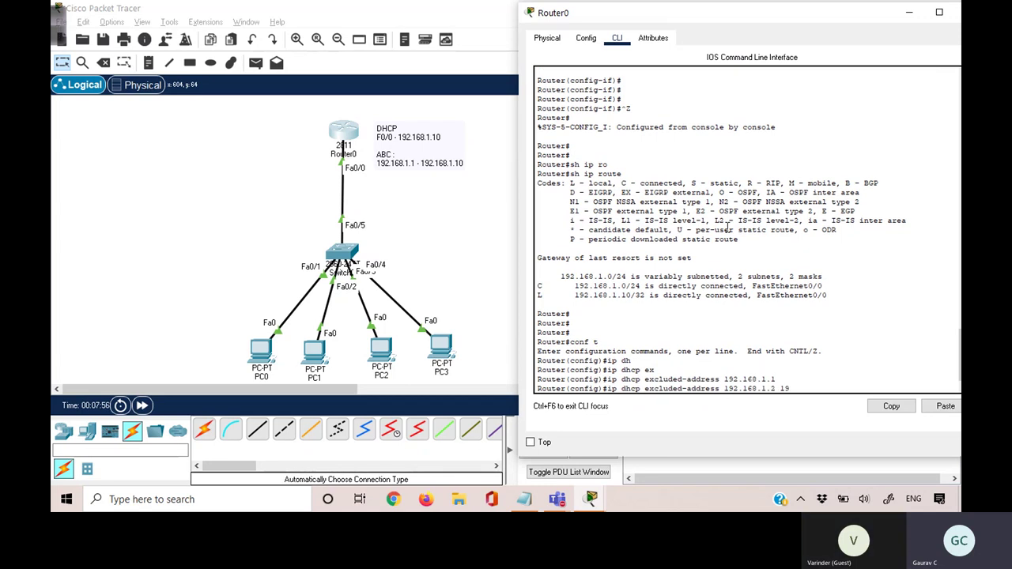
{"action": "type", "text": "2 192.168.1.10"}
{"action": "key", "text": "Return"}
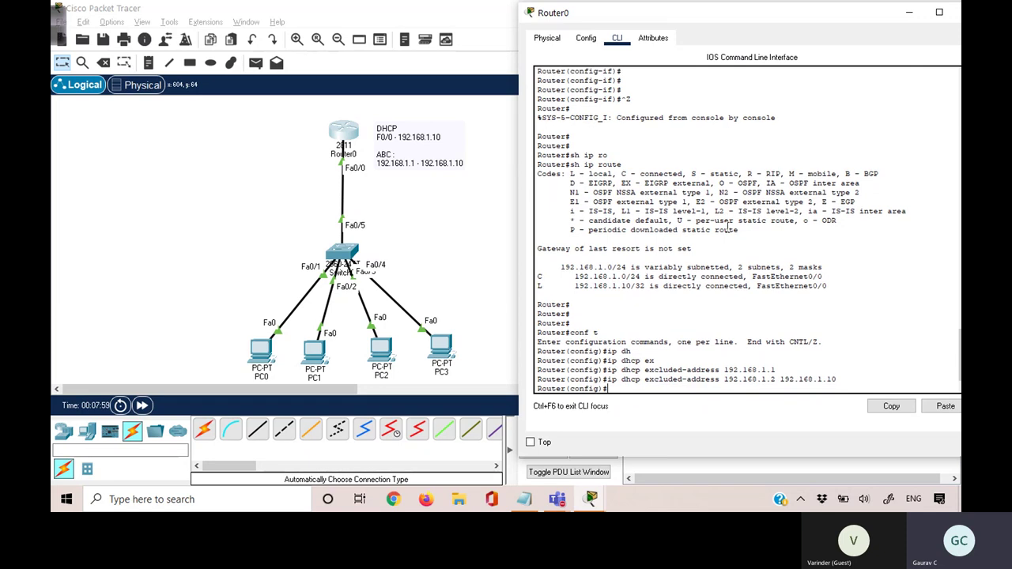
{"action": "triple_click", "coordinate": [740, 369]}
{"action": "triple_click", "coordinate": [740, 379]}
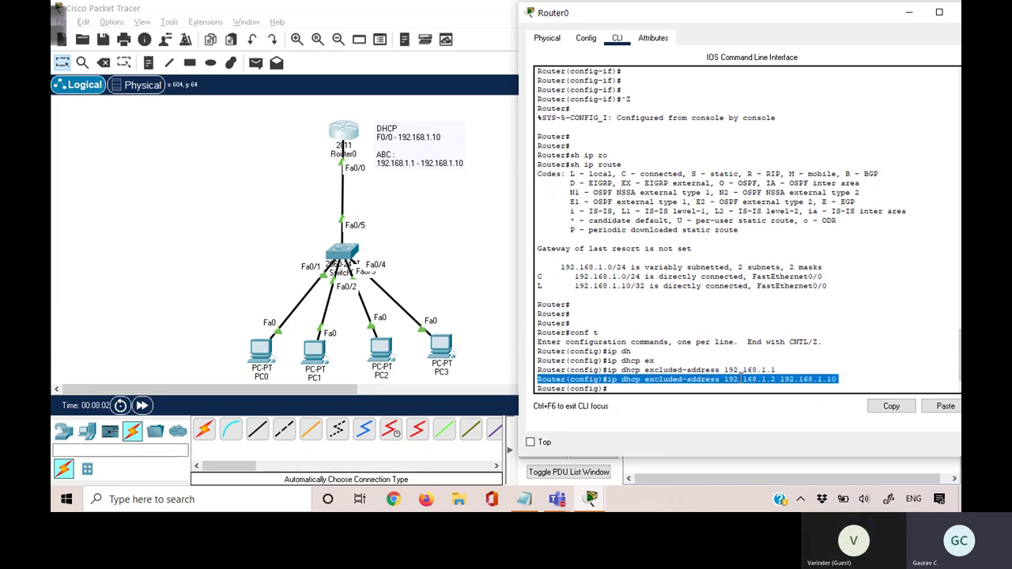
{"action": "left_click", "coordinate": [740, 388]}
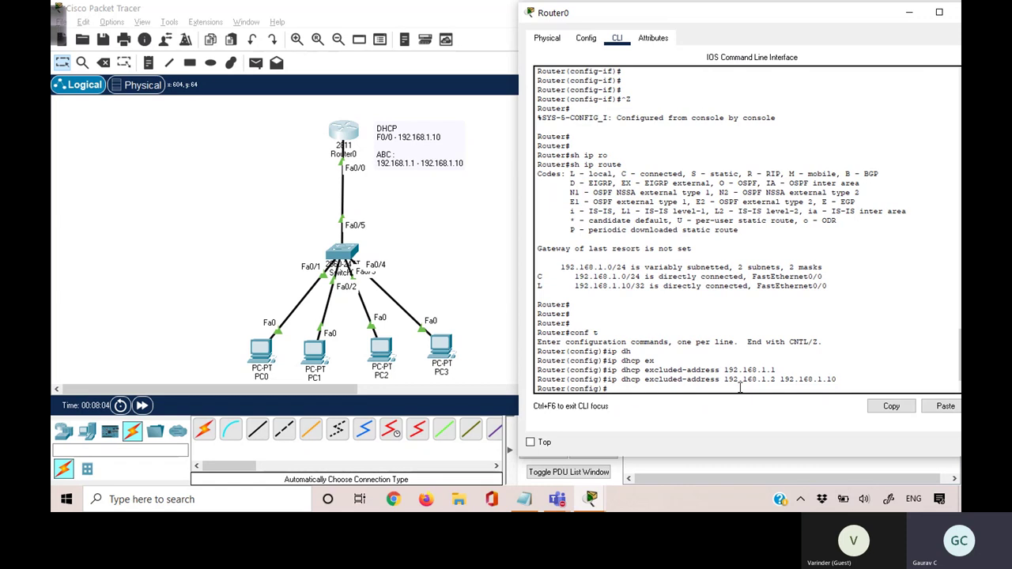
Step: Exclude the single address 192.168.1.12 from DHCP on the router and review the excluded addresses
{"action": "key", "text": "Up"}
{"action": "key", "text": "Up"}
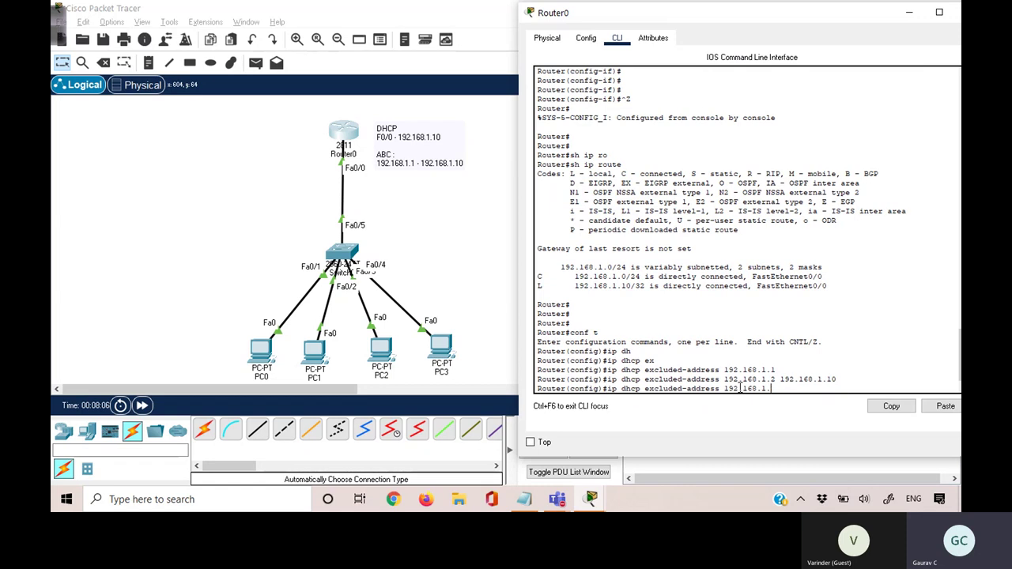
{"action": "type", "text": "12"}
{"action": "key", "text": "Return"}
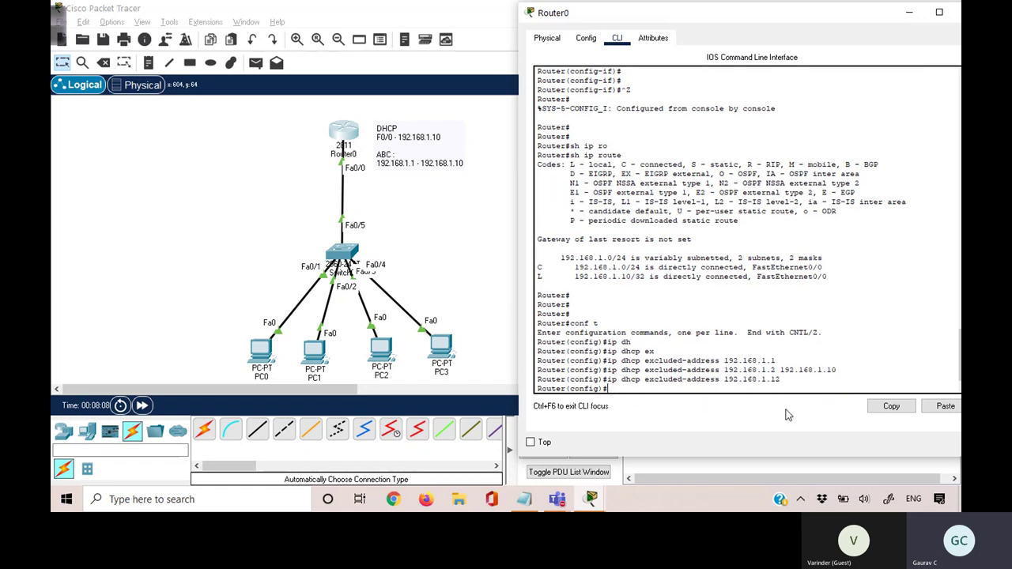
{"action": "left_click_drag", "start_coordinate": [721, 361], "coordinate": [837, 369]}
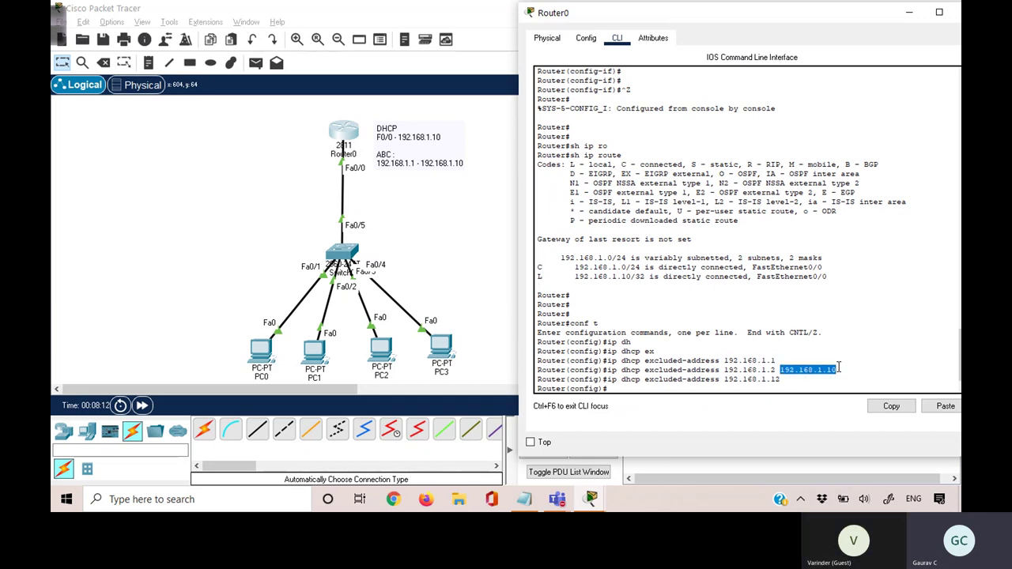
{"action": "double_click", "coordinate": [776, 380]}
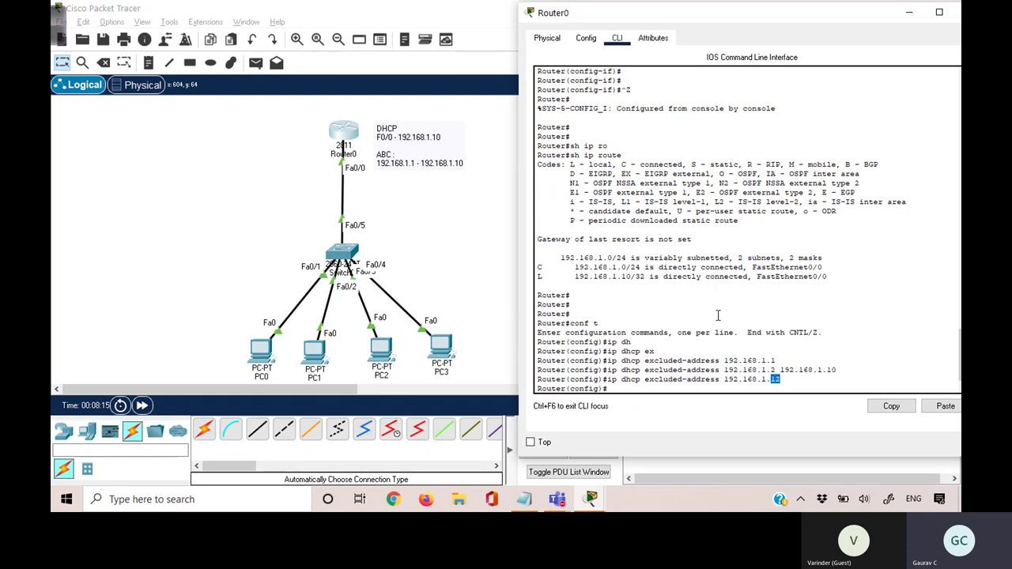
{"action": "key", "text": "Return"}
{"action": "key", "text": "Return"}
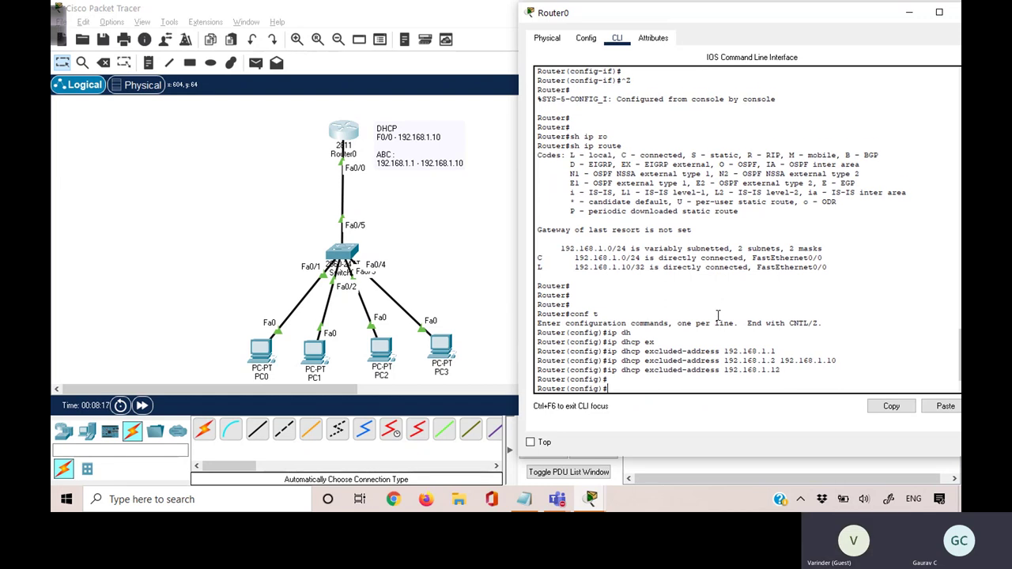
Step: Exit global configuration mode, look over the excluded-address commands and return to the topology
{"action": "type", "text": "ex"}
{"action": "key", "text": "Tab"}
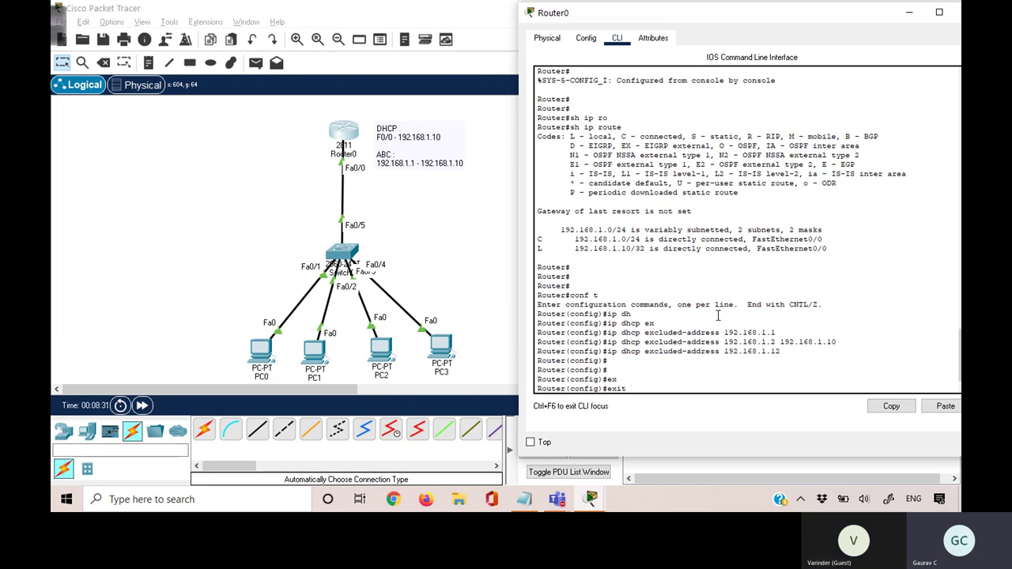
{"action": "key", "text": "Return"}
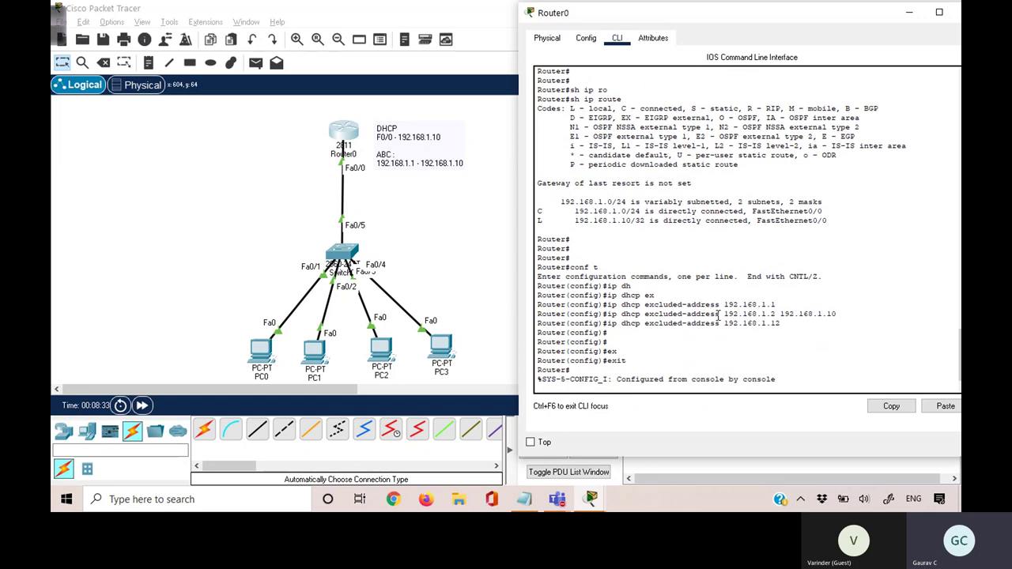
{"action": "triple_click", "coordinate": [754, 324]}
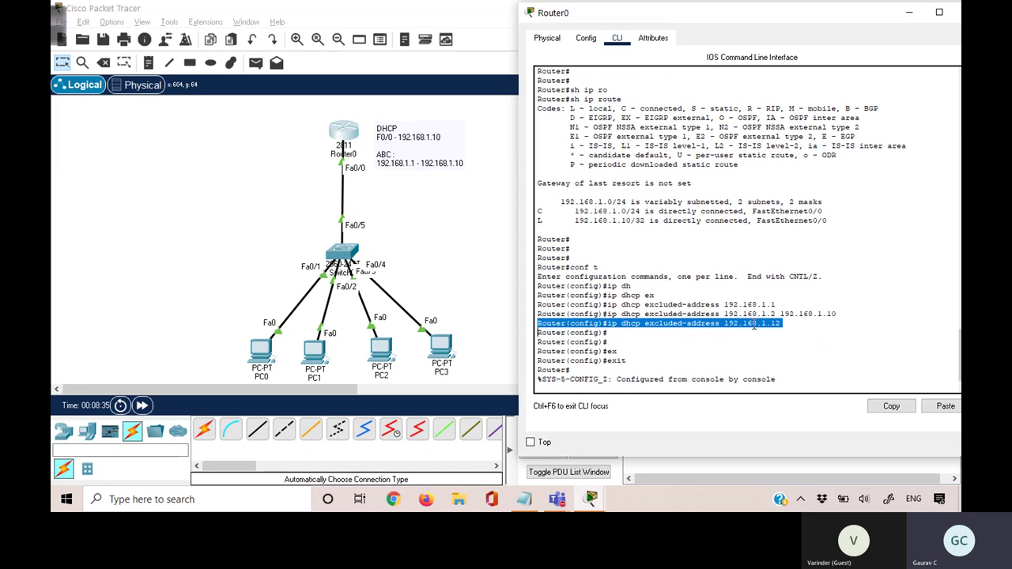
{"action": "triple_click", "coordinate": [827, 314]}
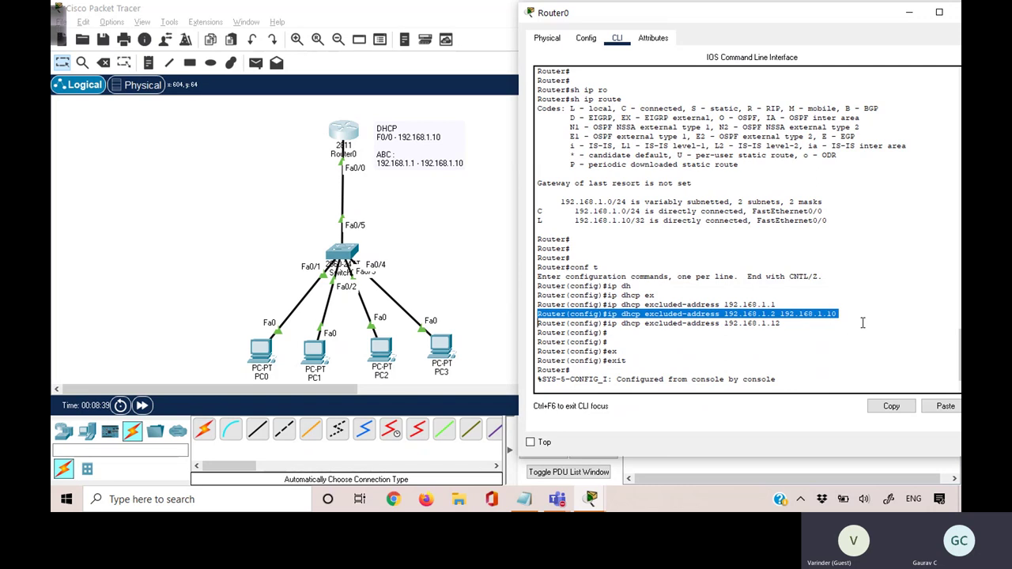
{"action": "left_click", "coordinate": [471, 251]}
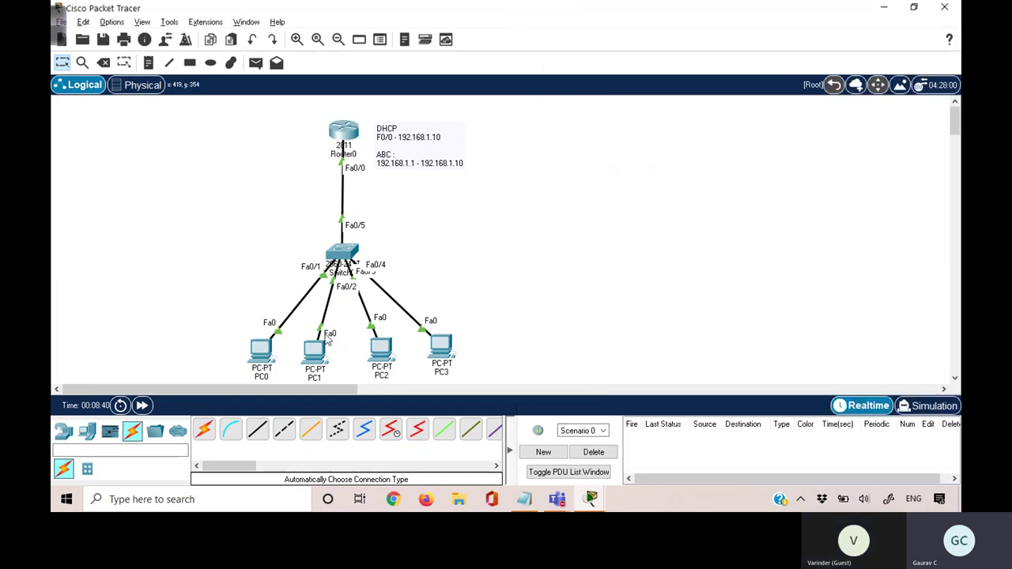
Step: Request a new DHCP address on PC0 by toggling its IP configuration to Static and back to DHCP
{"action": "left_click", "coordinate": [261, 350]}
{"action": "left_click", "coordinate": [684, 128]}
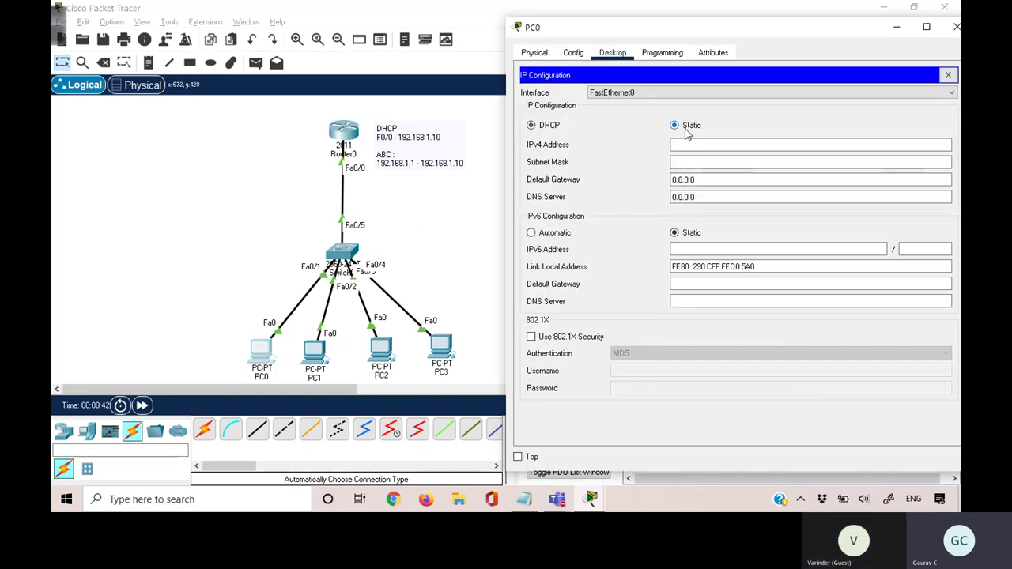
{"action": "left_click", "coordinate": [546, 128]}
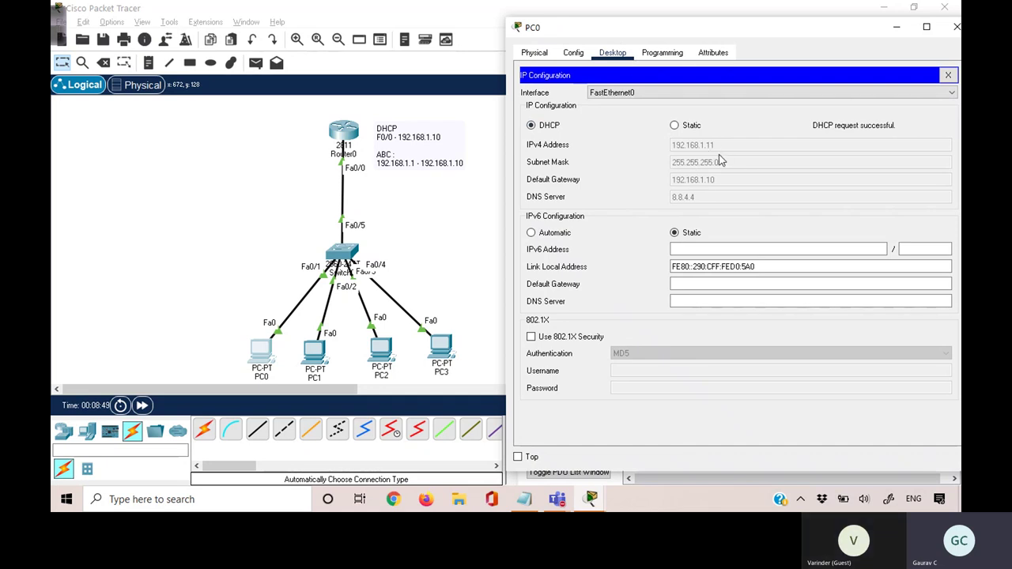
{"action": "left_click", "coordinate": [459, 254]}
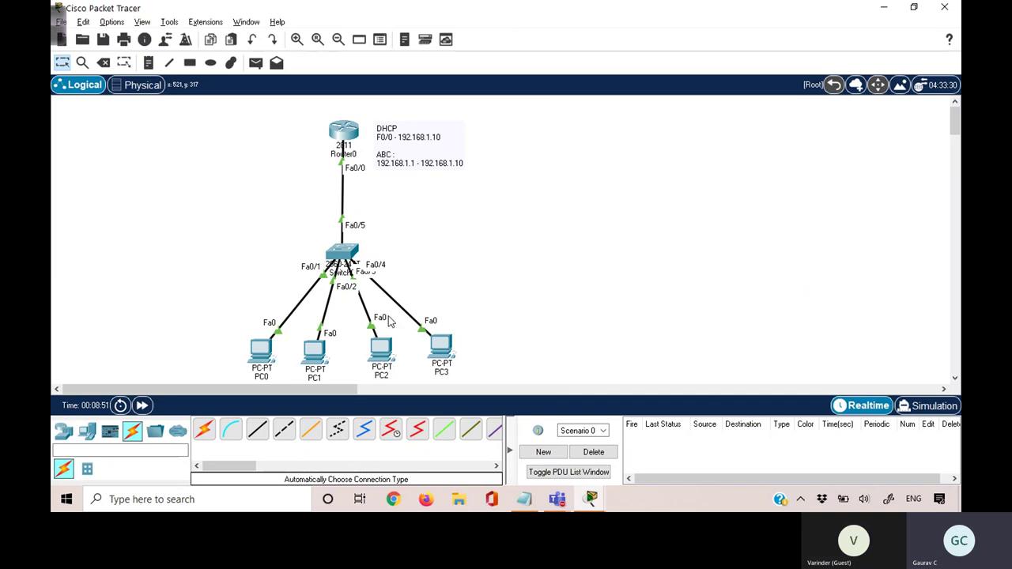
Step: Renew PC1's DHCP address by switching its IP configuration to Static and back to DHCP
{"action": "left_click", "coordinate": [326, 353]}
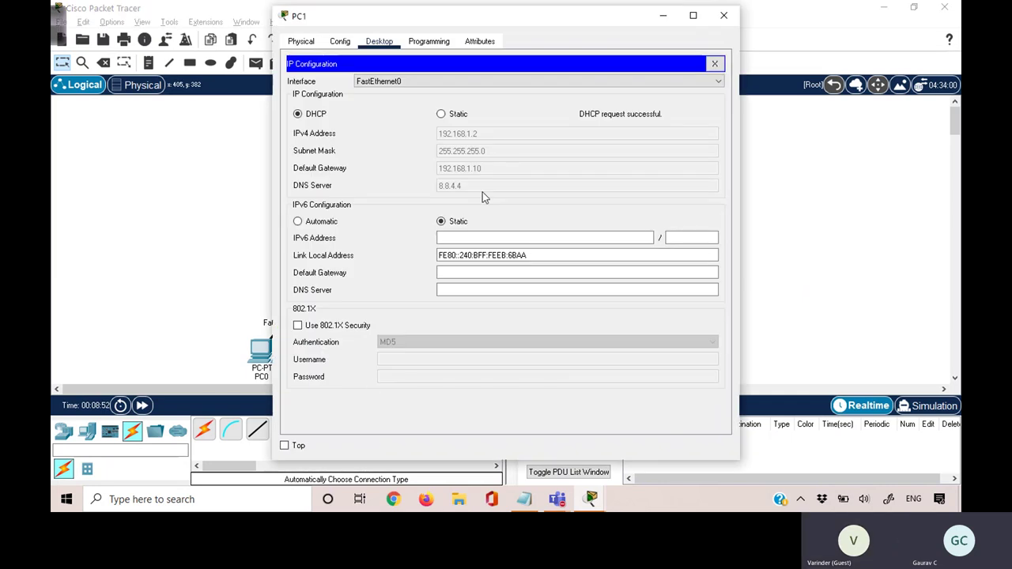
{"action": "left_click", "coordinate": [441, 114]}
{"action": "left_click", "coordinate": [317, 115]}
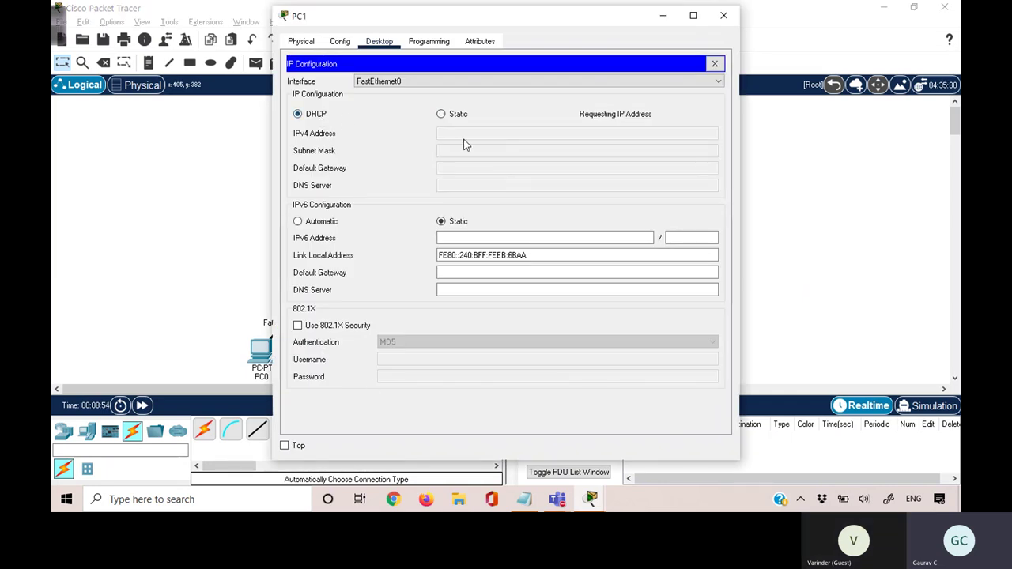
{"action": "left_click", "coordinate": [793, 173]}
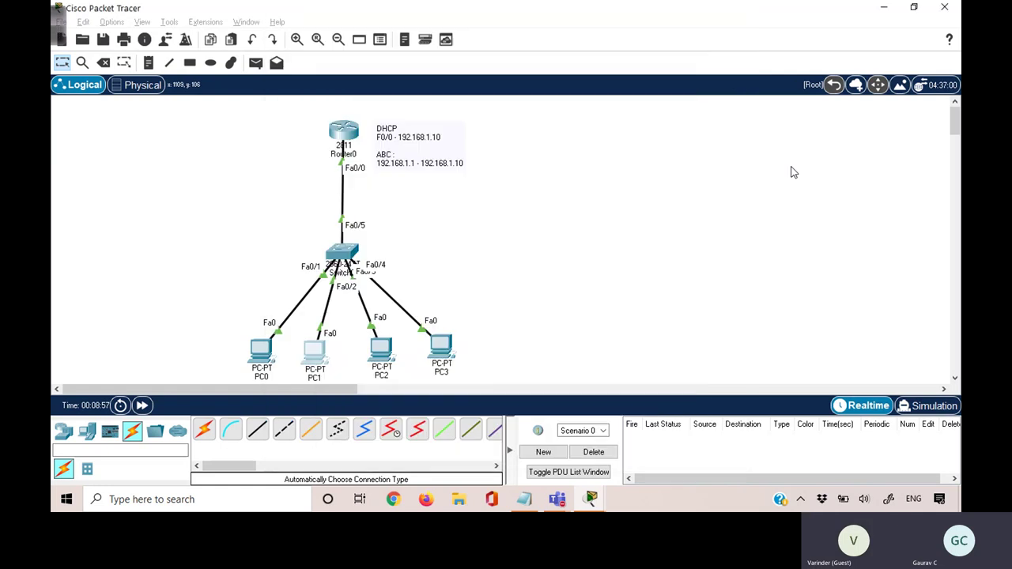
Step: Recheck the 192.168.1.12 exclusion in Router0's CLI and renew PC2's address by toggling from Static back to DHCP
{"action": "left_click", "coordinate": [348, 142]}
{"action": "left_click_drag", "start_coordinate": [778, 324], "coordinate": [537, 323]}
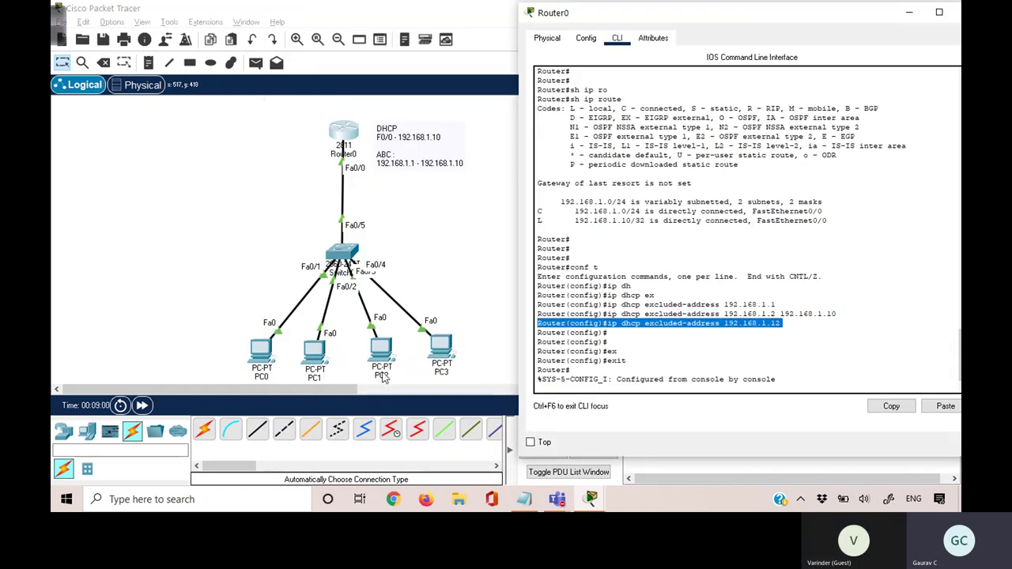
{"action": "left_click", "coordinate": [380, 347]}
{"action": "left_click", "coordinate": [441, 114]}
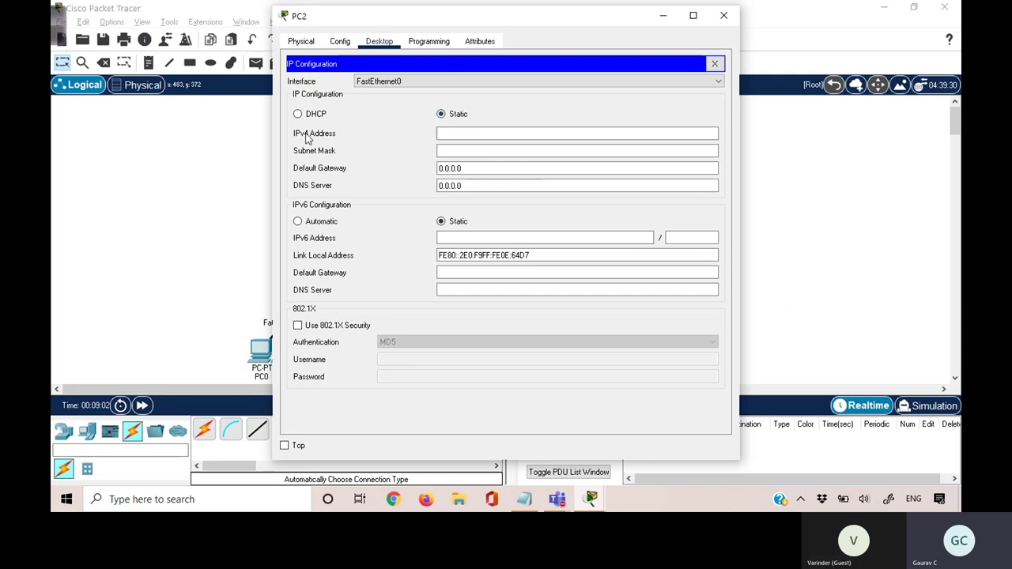
{"action": "left_click", "coordinate": [307, 115]}
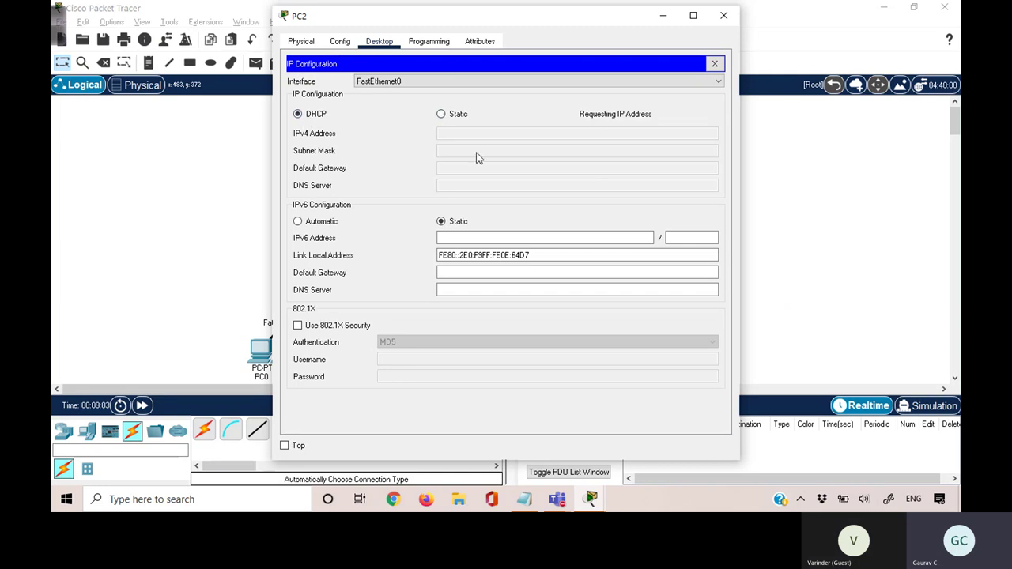
{"action": "left_click", "coordinate": [825, 177]}
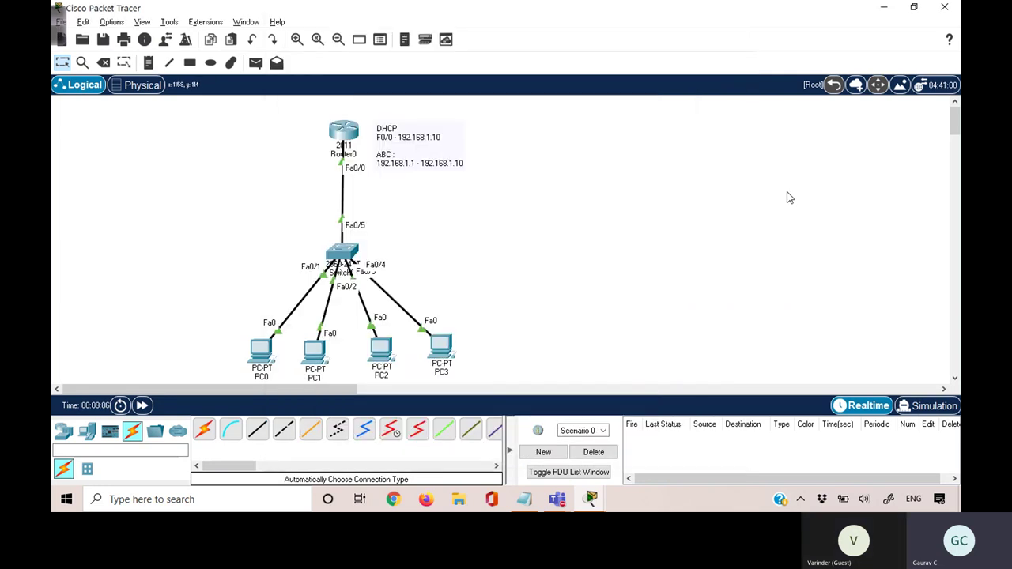
Step: Renew PC3's DHCP address by switching its IP configuration to Static and back to DHCP
{"action": "left_click", "coordinate": [446, 348]}
{"action": "left_click", "coordinate": [443, 114]}
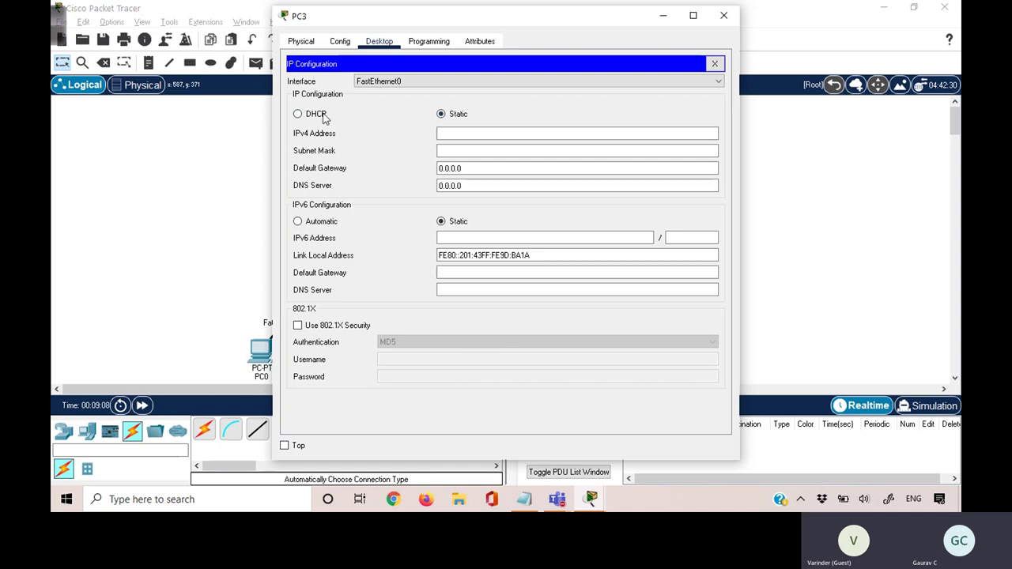
{"action": "left_click", "coordinate": [320, 116]}
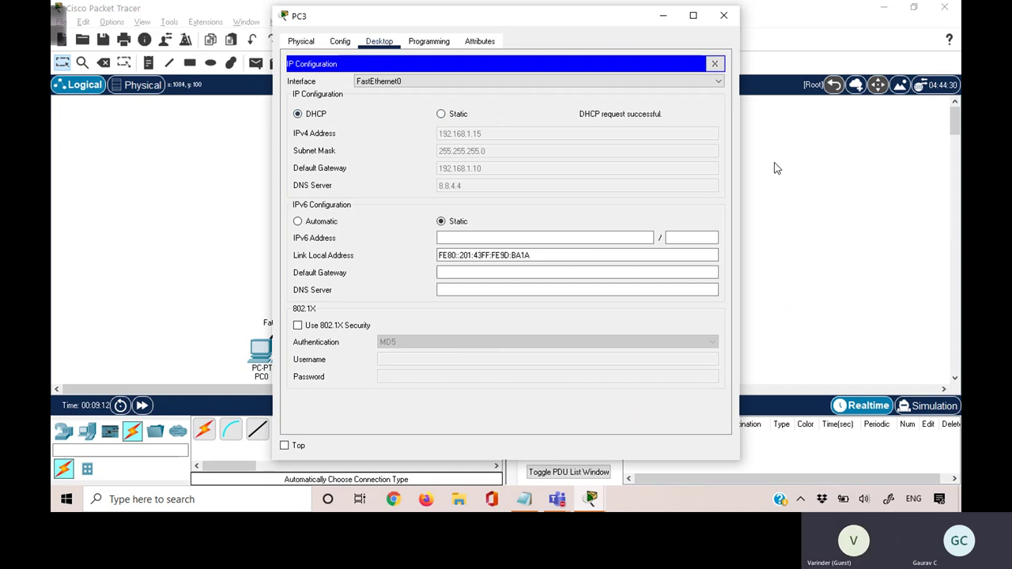
{"action": "left_click", "coordinate": [774, 168]}
Step: Move the DHCP note from the right side of Router0 to its left side in the topology
{"action": "left_click_drag", "start_coordinate": [311, 139], "coordinate": [414, 106]}
{"action": "left_click_drag", "start_coordinate": [433, 150], "coordinate": [485, 192]}
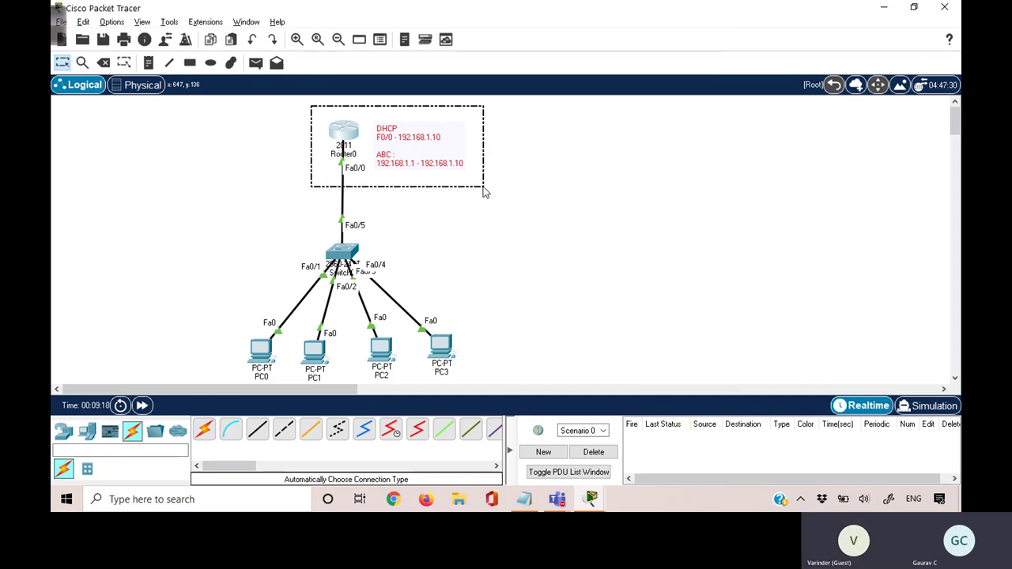
{"action": "left_click_drag", "start_coordinate": [408, 162], "coordinate": [266, 147]}
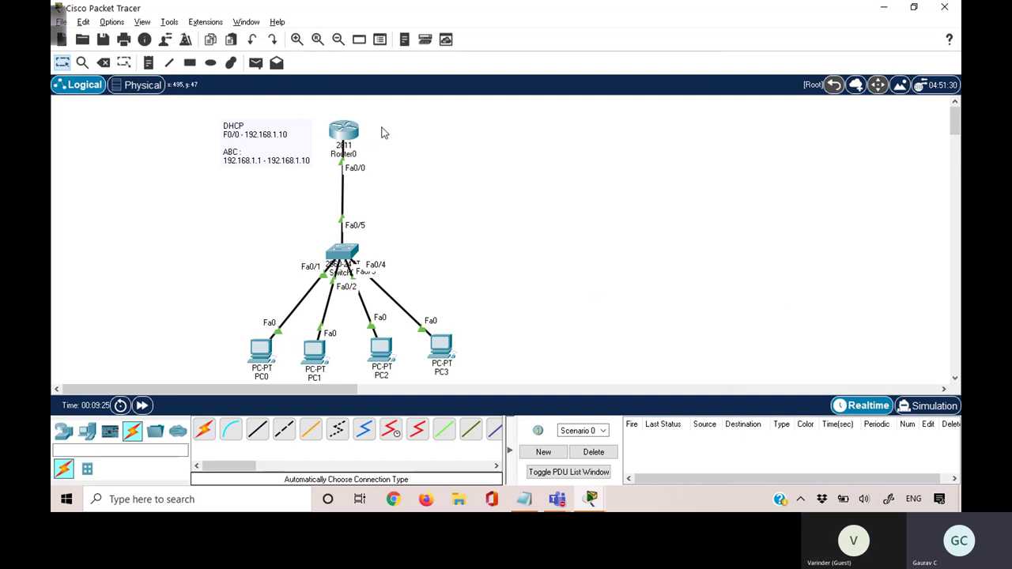
Step: Delete Router0 together with its link to the switch, using the Delete tool
{"action": "left_click", "coordinate": [103, 62]}
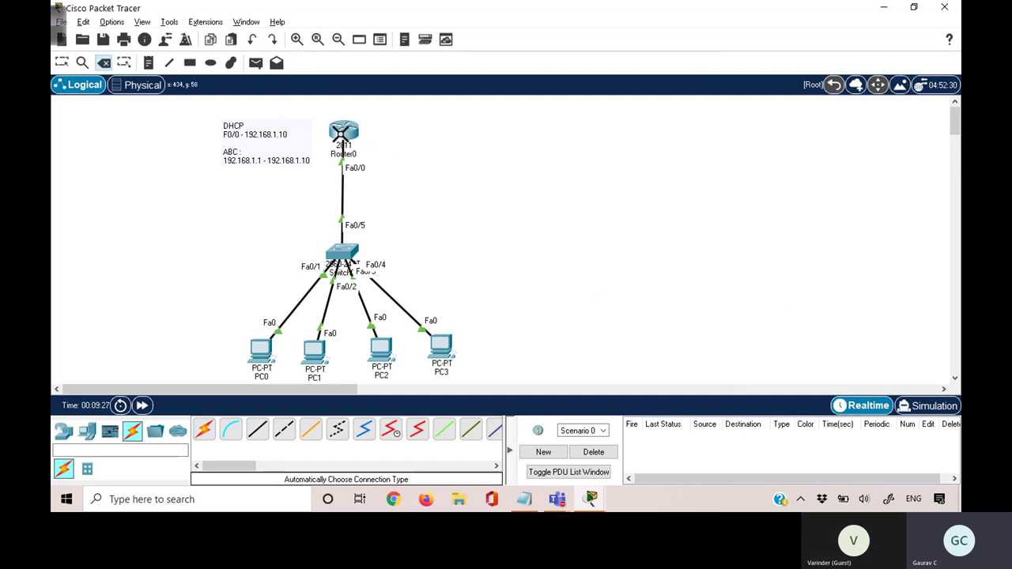
{"action": "left_click", "coordinate": [343, 133]}
{"action": "left_click", "coordinate": [492, 265]}
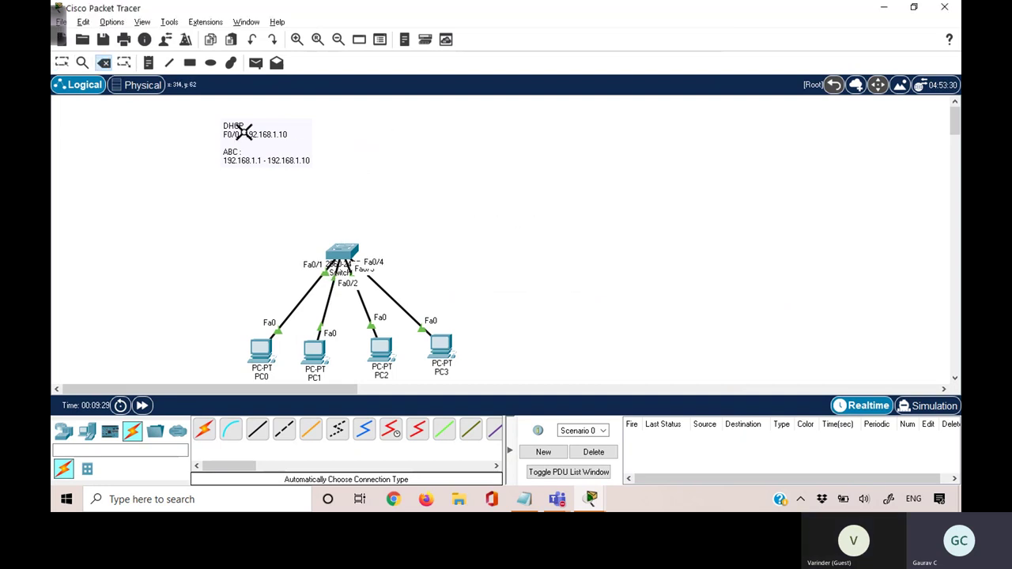
Step: Delete the DHCP note with the 192.168.1.10 address from the workspace and return to the Select tool
{"action": "left_click", "coordinate": [243, 130]}
{"action": "left_click", "coordinate": [504, 265]}
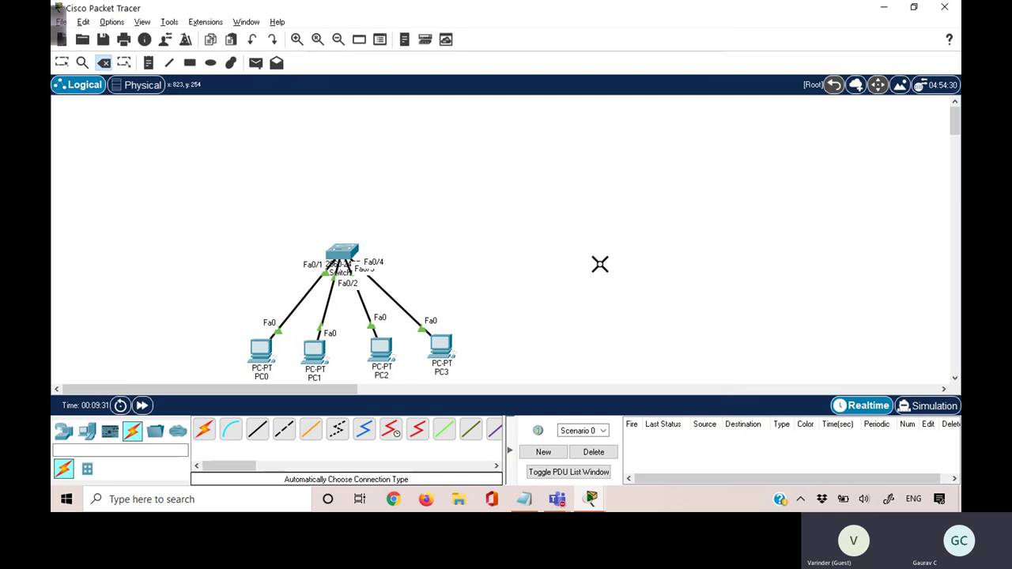
{"action": "left_click", "coordinate": [63, 63]}
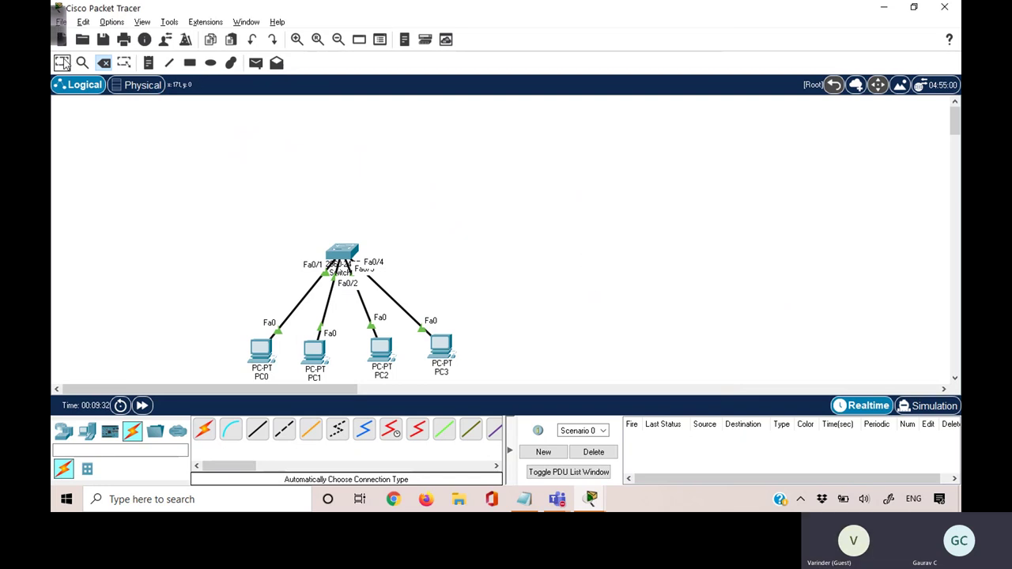
Step: Add a Server-PT end device to the workspace above the switch
{"action": "left_click", "coordinate": [67, 431]}
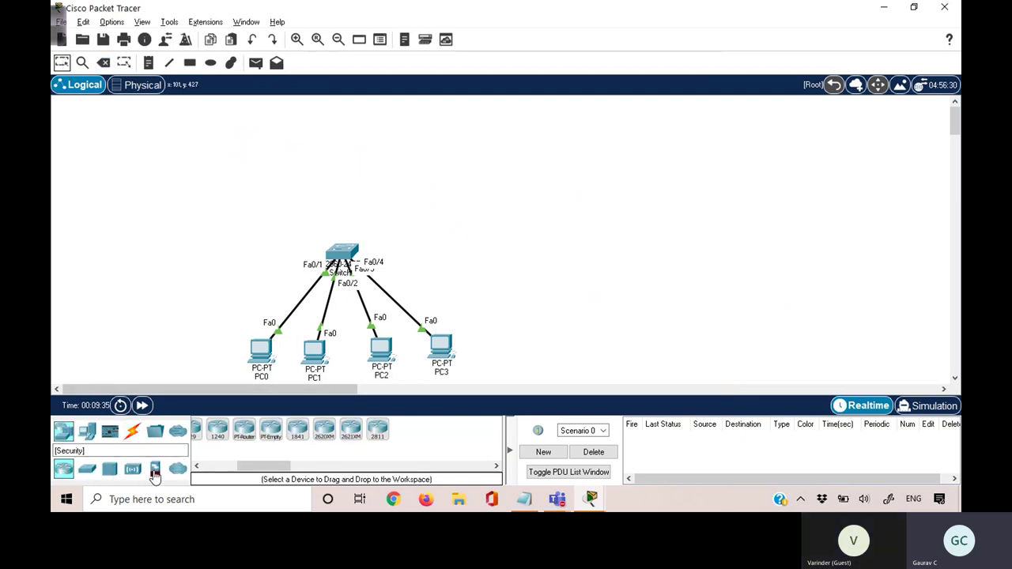
{"action": "left_click", "coordinate": [87, 431]}
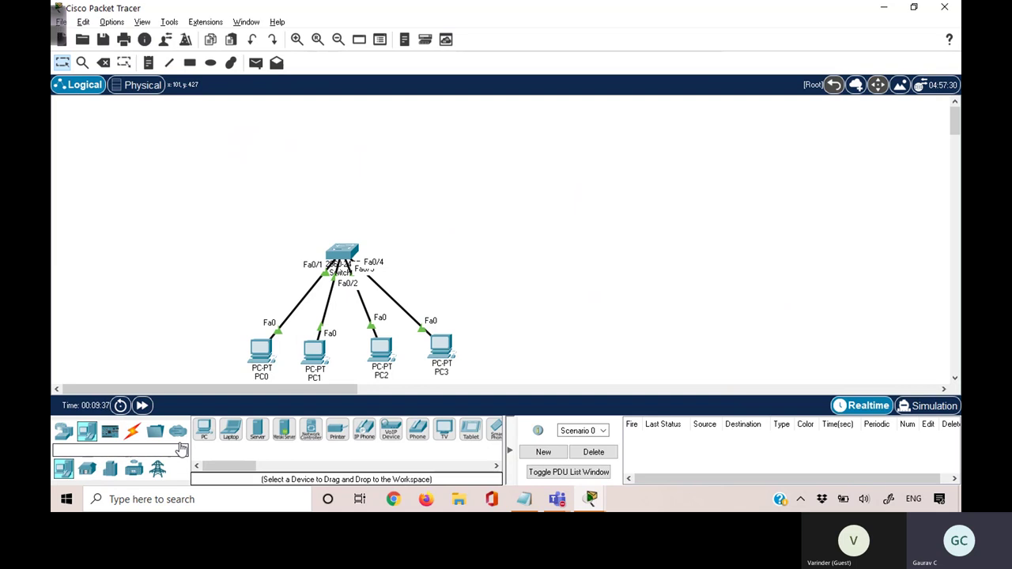
{"action": "left_click", "coordinate": [257, 429]}
{"action": "left_click", "coordinate": [394, 161]}
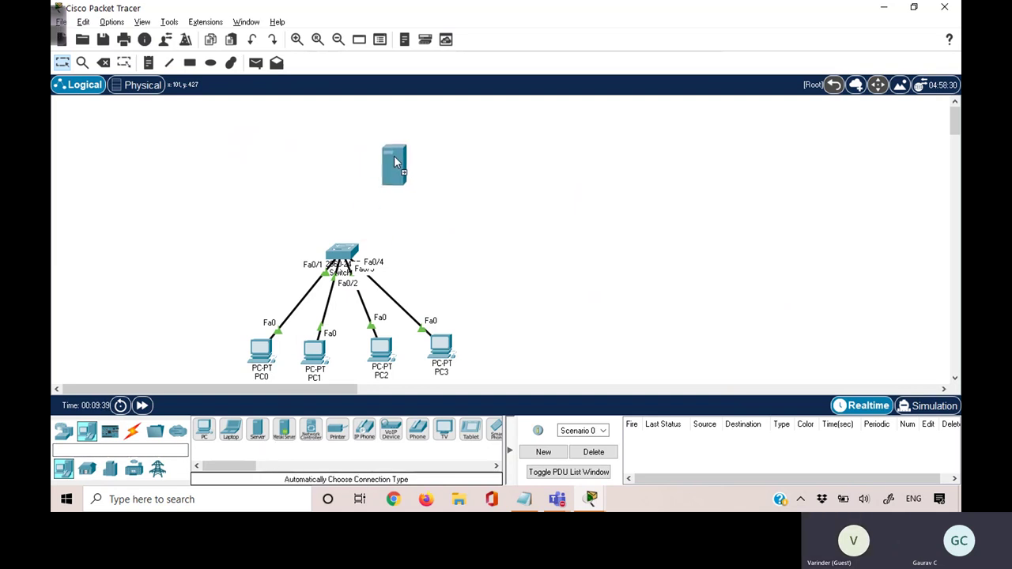
{"action": "left_click", "coordinate": [355, 123]}
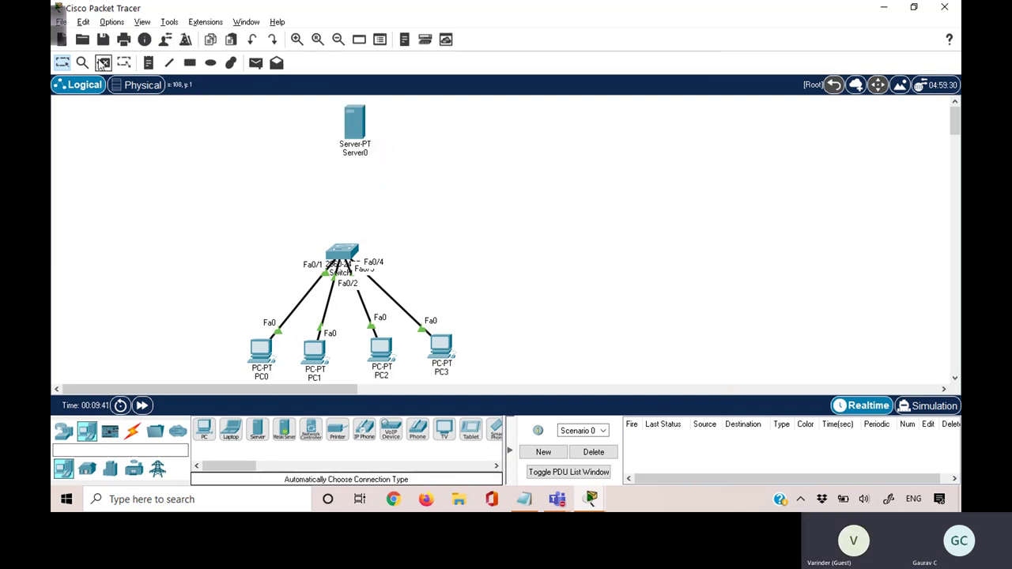
Step: Link the switch to Server0 using the automatically chosen connection type
{"action": "left_click", "coordinate": [132, 429]}
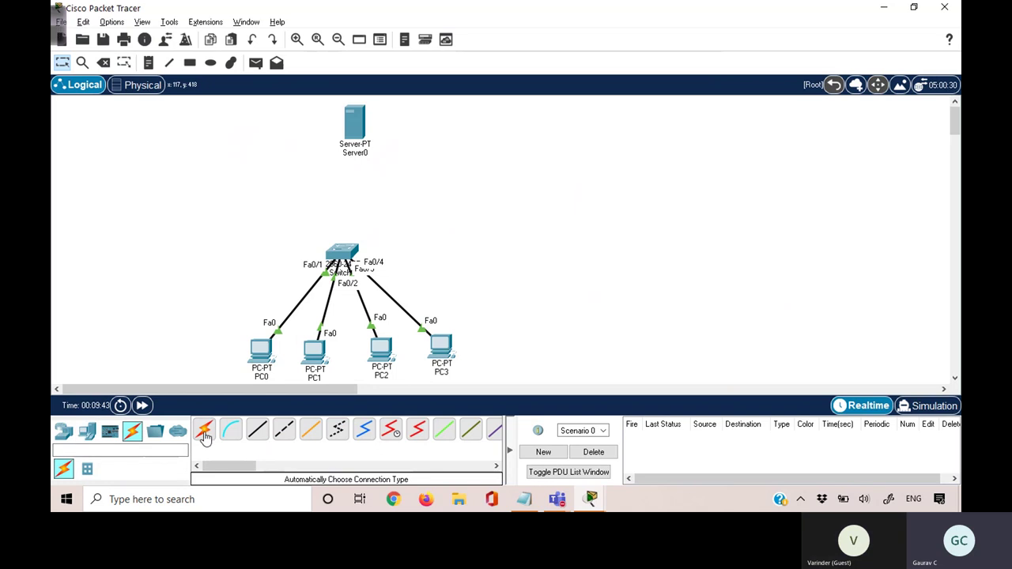
{"action": "left_click", "coordinate": [204, 431]}
{"action": "left_click", "coordinate": [342, 253]}
{"action": "left_click", "coordinate": [348, 136]}
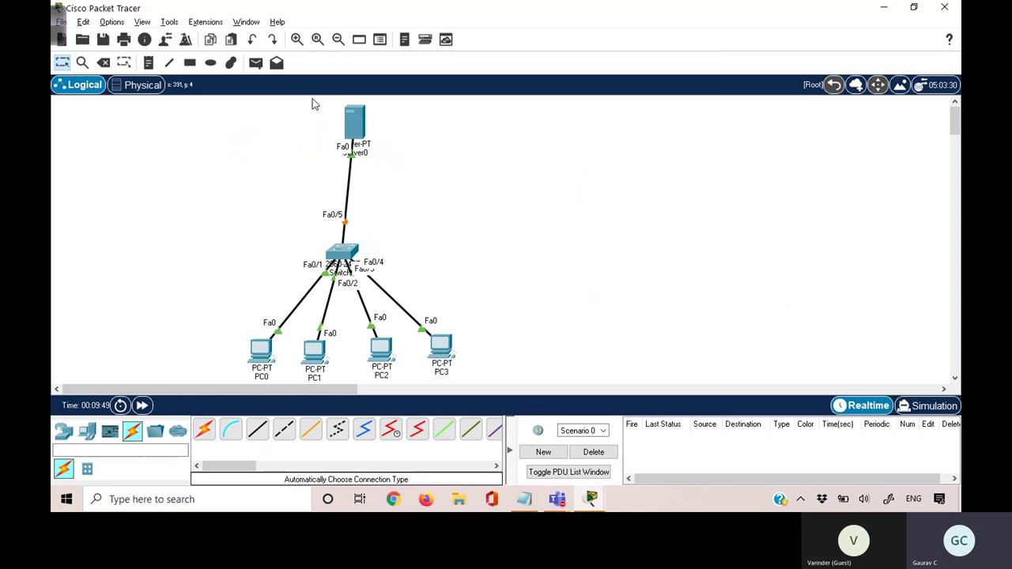
Step: Try to renew PC0's DHCP address by switching its IP configuration to Static and back to DHCP
{"action": "left_click_drag", "start_coordinate": [312, 99], "coordinate": [400, 171]}
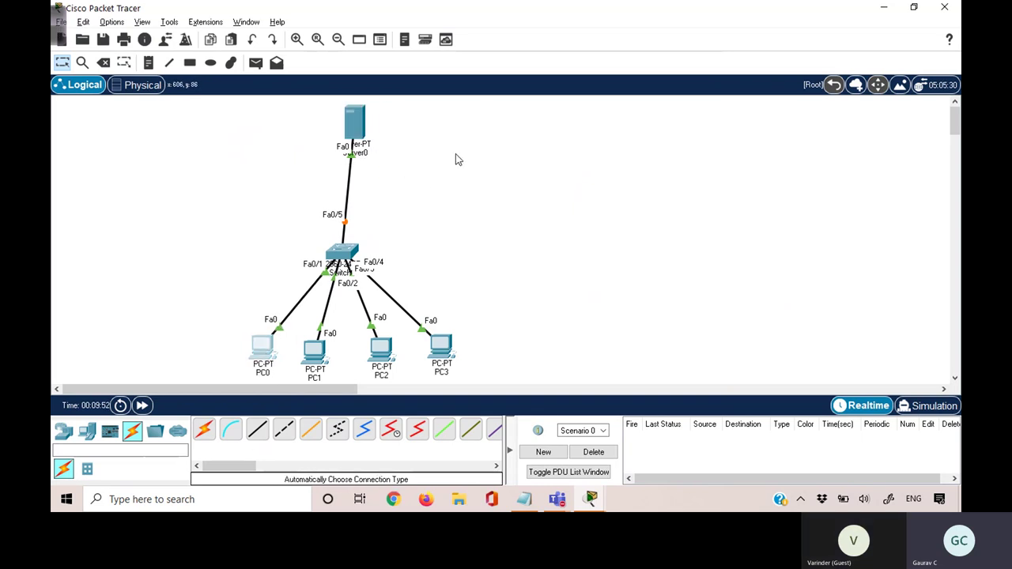
{"action": "left_click", "coordinate": [257, 356]}
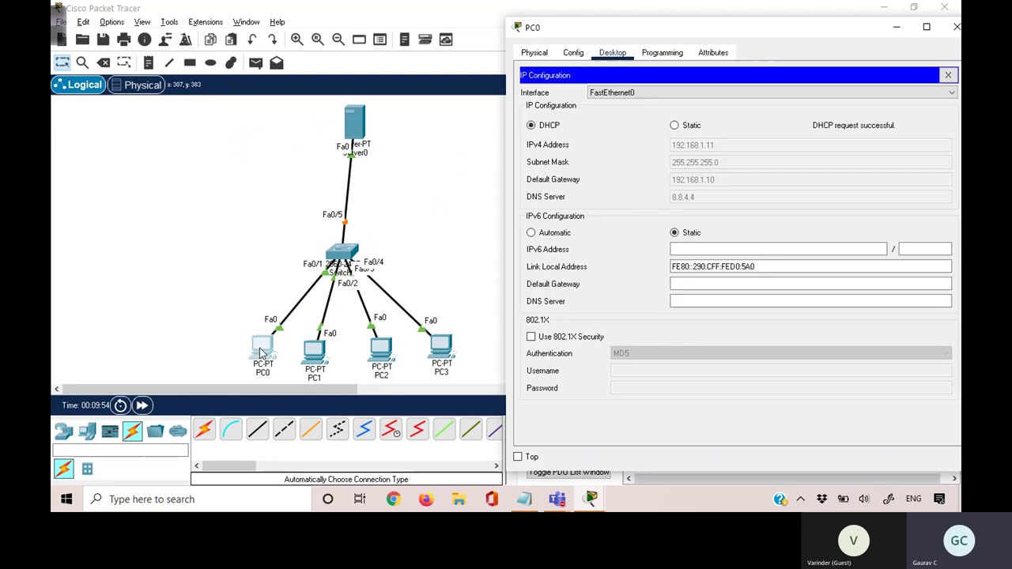
{"action": "left_click", "coordinate": [674, 125]}
{"action": "left_click", "coordinate": [531, 125]}
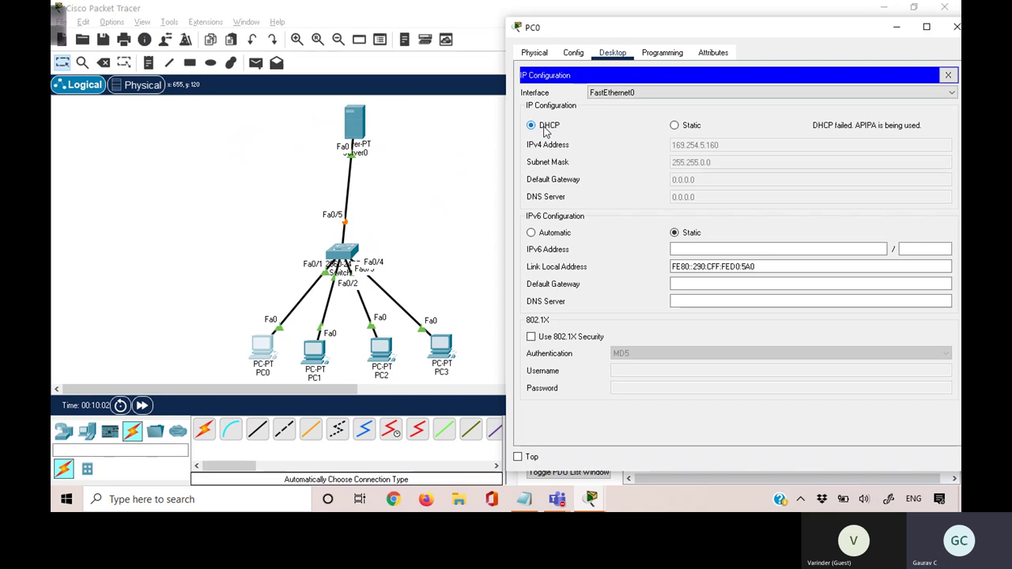
{"action": "left_click", "coordinate": [398, 165]}
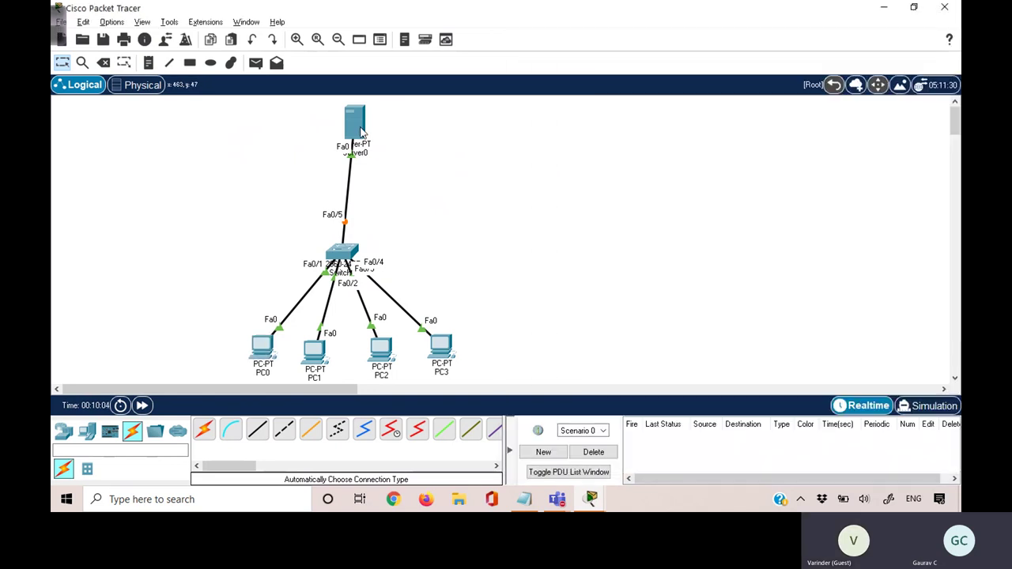
Step: Open Server0 in a maximized window and examine its enlarged physical device view
{"action": "left_click_drag", "start_coordinate": [327, 103], "coordinate": [399, 166]}
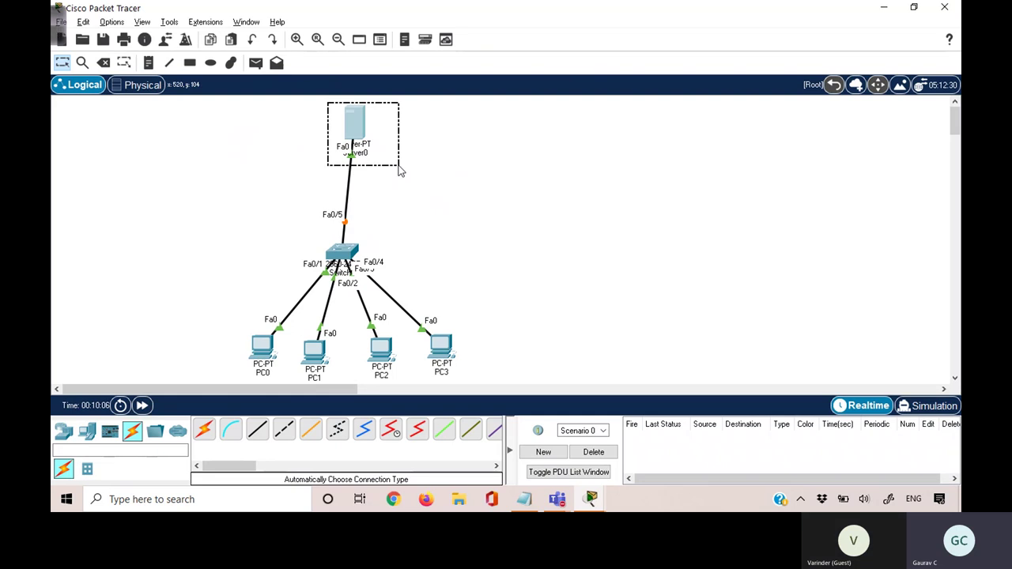
{"action": "left_click", "coordinate": [449, 163]}
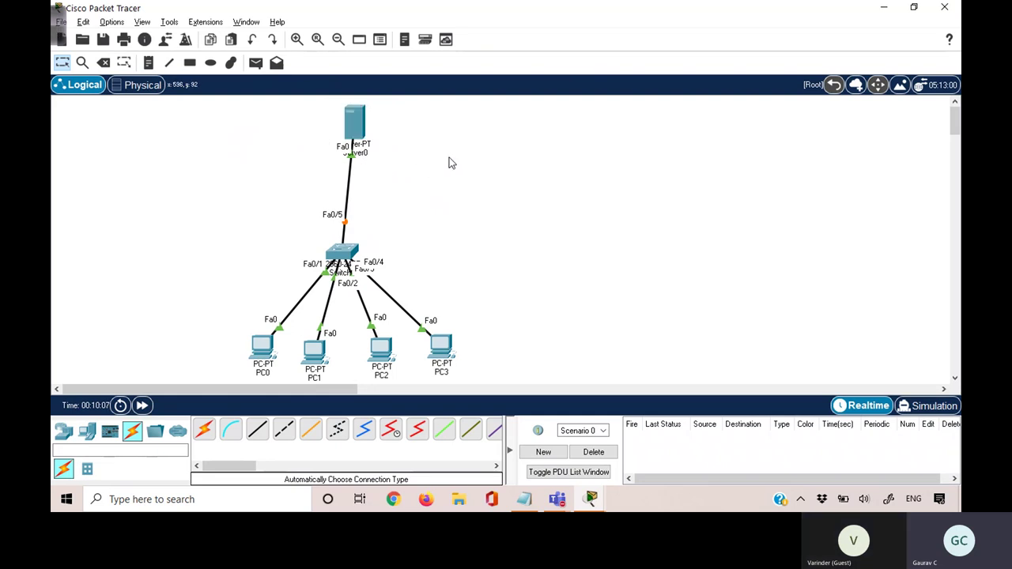
{"action": "left_click", "coordinate": [356, 131]}
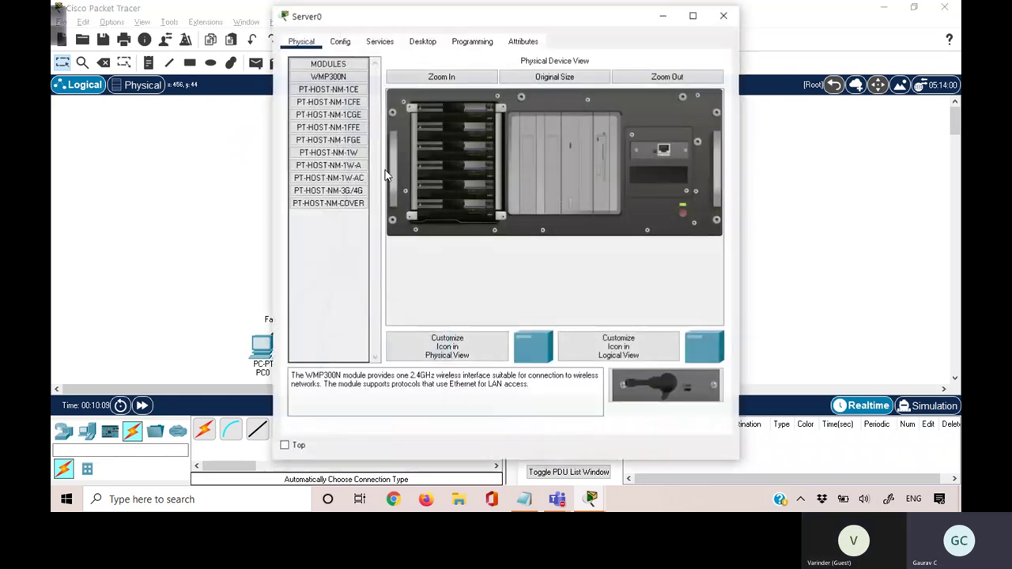
{"action": "double_click", "coordinate": [434, 20]}
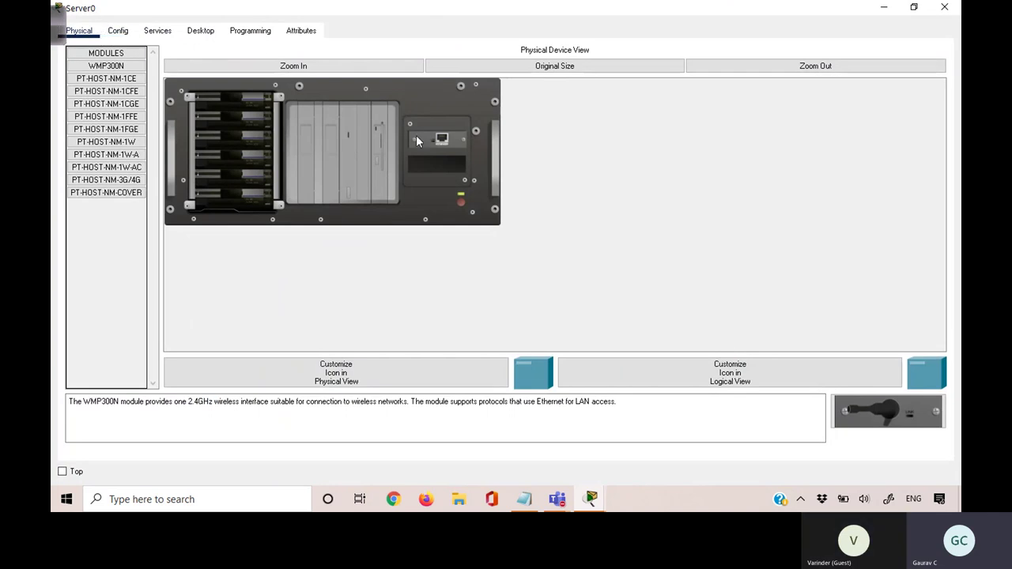
{"action": "left_click", "coordinate": [358, 68]}
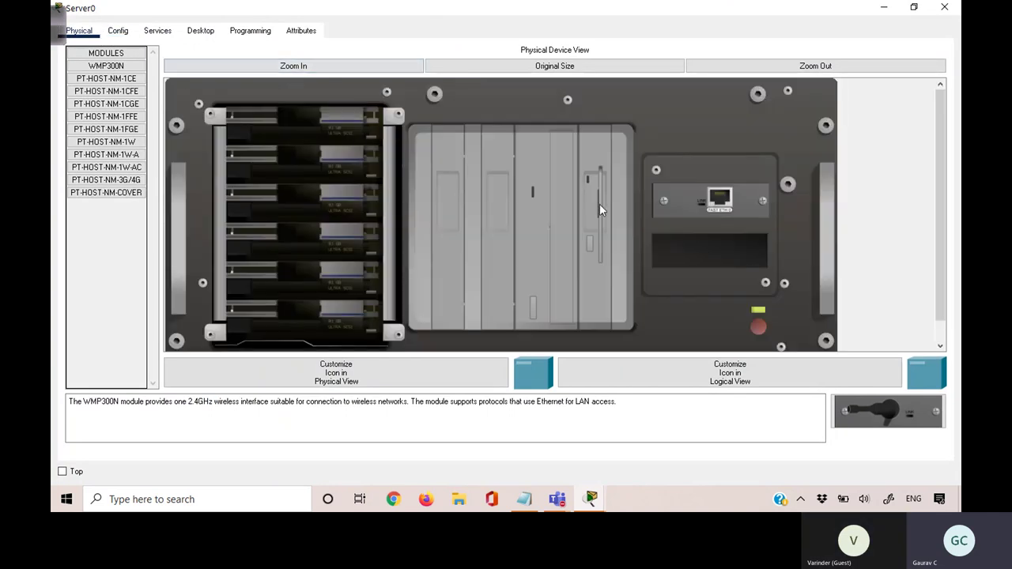
{"action": "scroll", "coordinate": [613, 251], "scroll_direction": "down", "scroll_amount": 1}
{"action": "scroll", "coordinate": [490, 217], "scroll_direction": "up", "scroll_amount": 1}
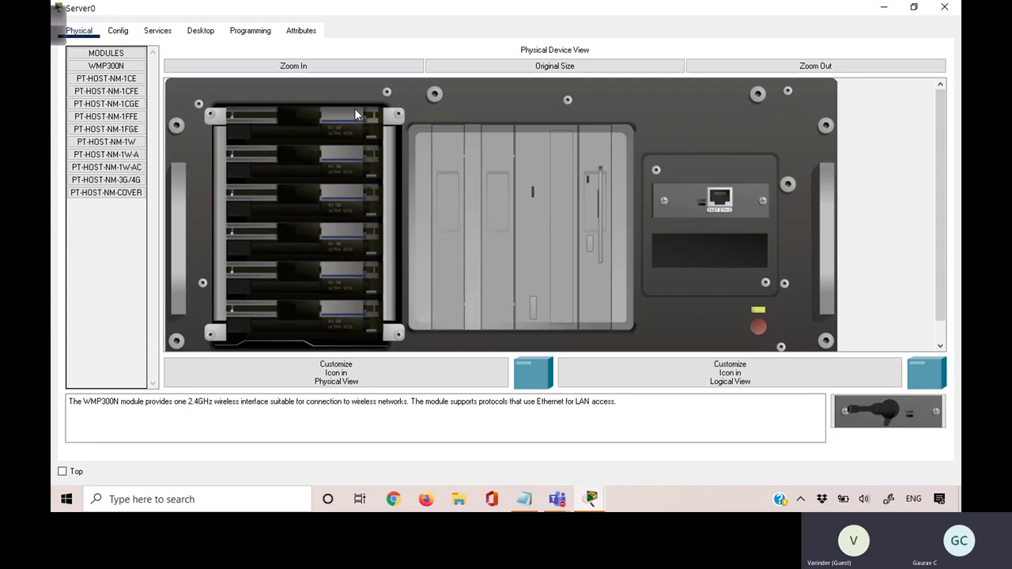
Step: Review Server0's global settings and its list of services, including the DHCP service settings
{"action": "left_click", "coordinate": [128, 35]}
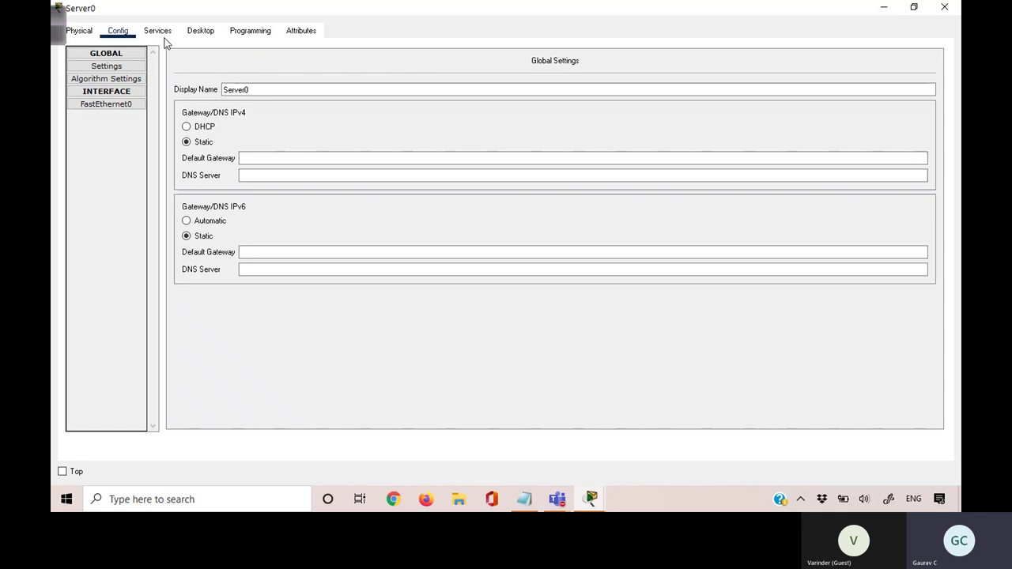
{"action": "left_click", "coordinate": [158, 32]}
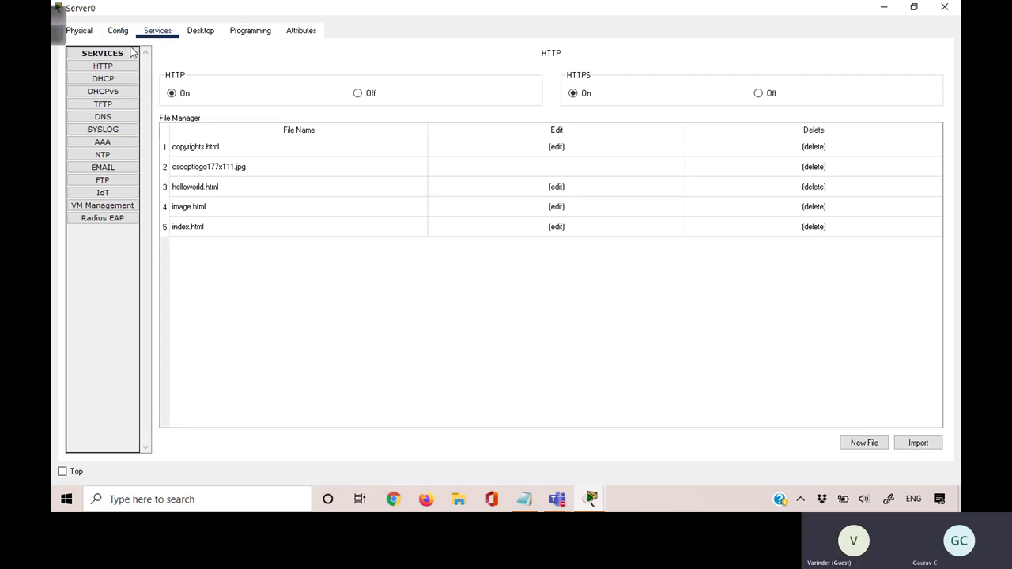
{"action": "left_click", "coordinate": [116, 81]}
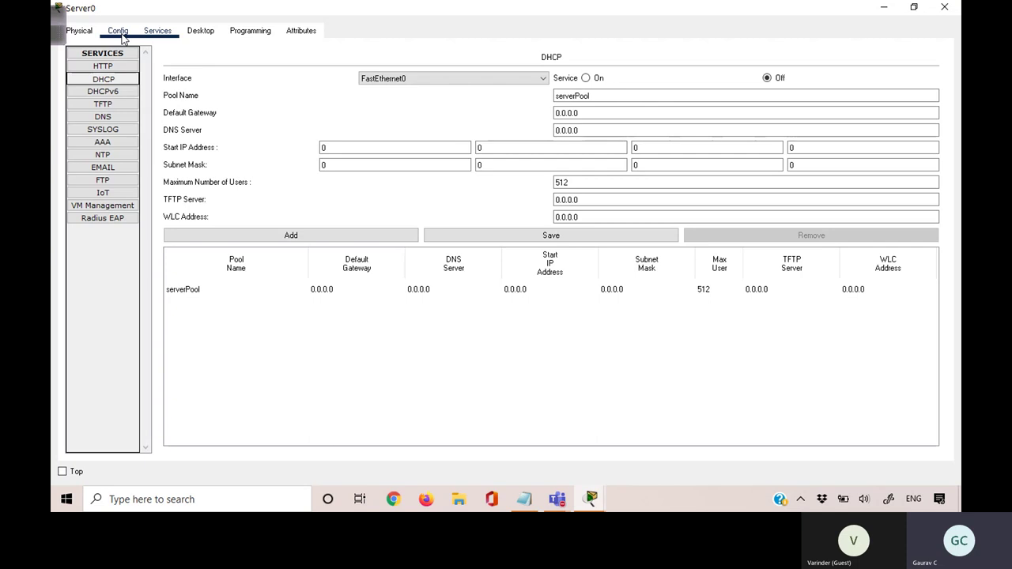
Step: Give Server0's FastEthernet0 interface the static IPv4 address 192.168.1.10 with subnet mask 255.255.255.0
{"action": "left_click", "coordinate": [120, 33]}
{"action": "left_click", "coordinate": [120, 106]}
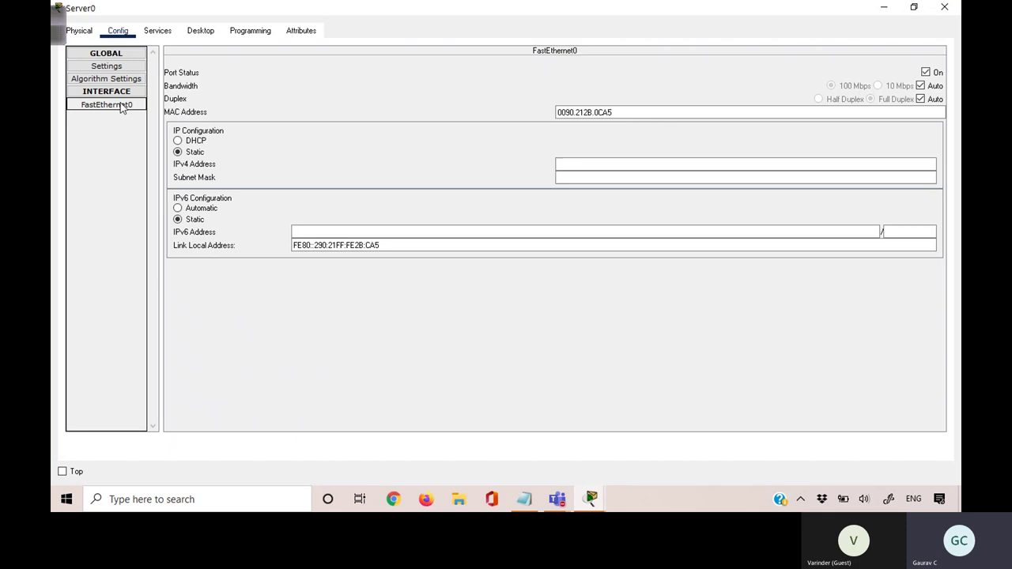
{"action": "double_click", "coordinate": [354, 18]}
{"action": "left_click_drag", "start_coordinate": [379, 25], "coordinate": [732, 45]}
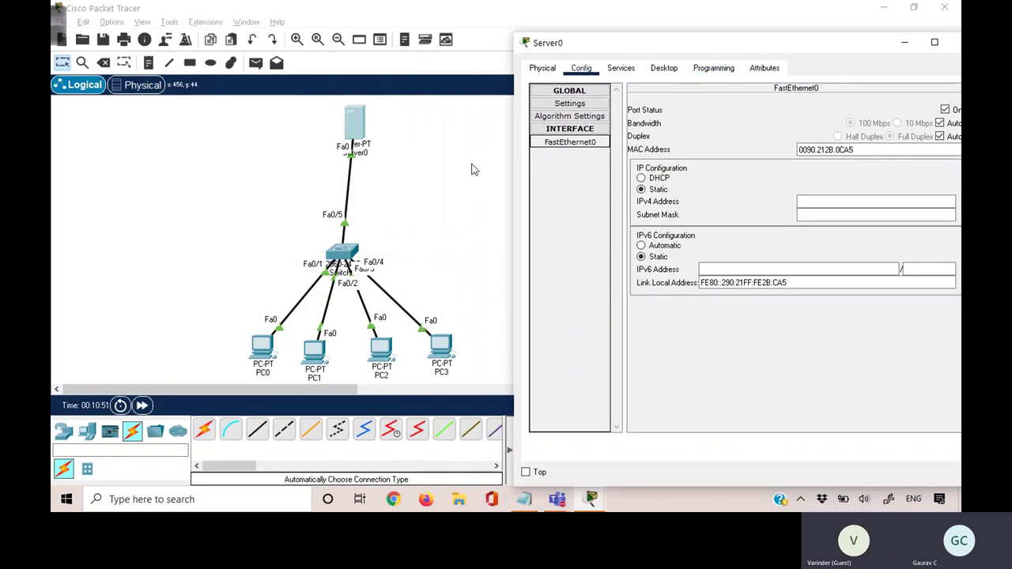
{"action": "left_click_drag", "start_coordinate": [320, 136], "coordinate": [393, 172]}
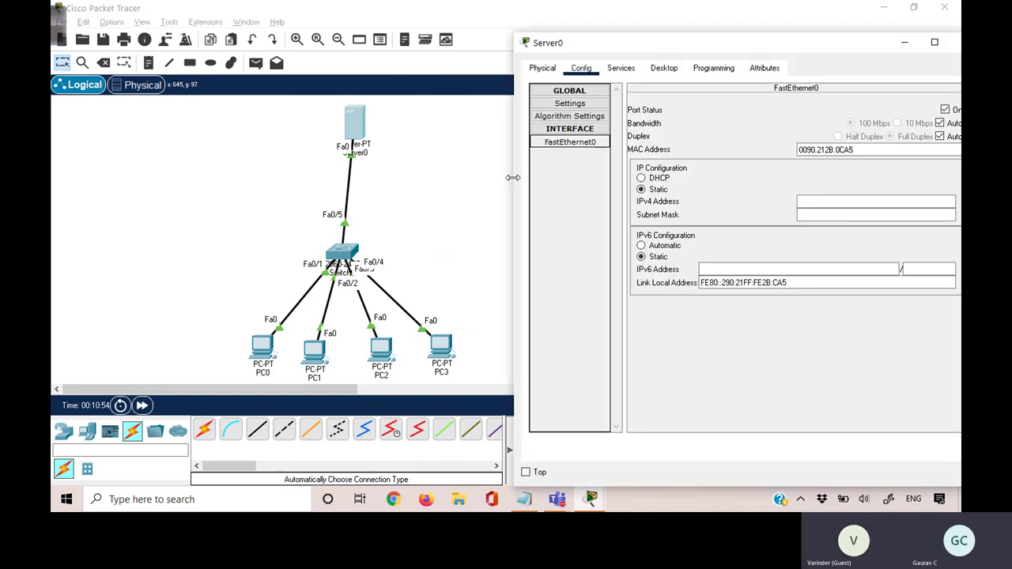
{"action": "left_click_drag", "start_coordinate": [737, 46], "coordinate": [678, 32]}
{"action": "left_click", "coordinate": [778, 187]}
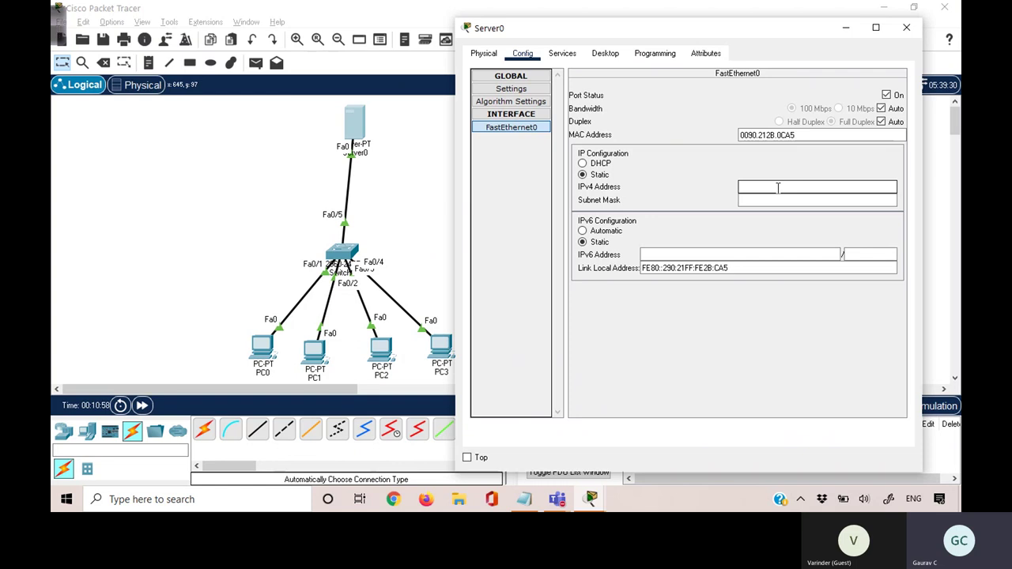
{"action": "type", "text": "192.168.1.10"}
{"action": "key", "text": "Tab"}
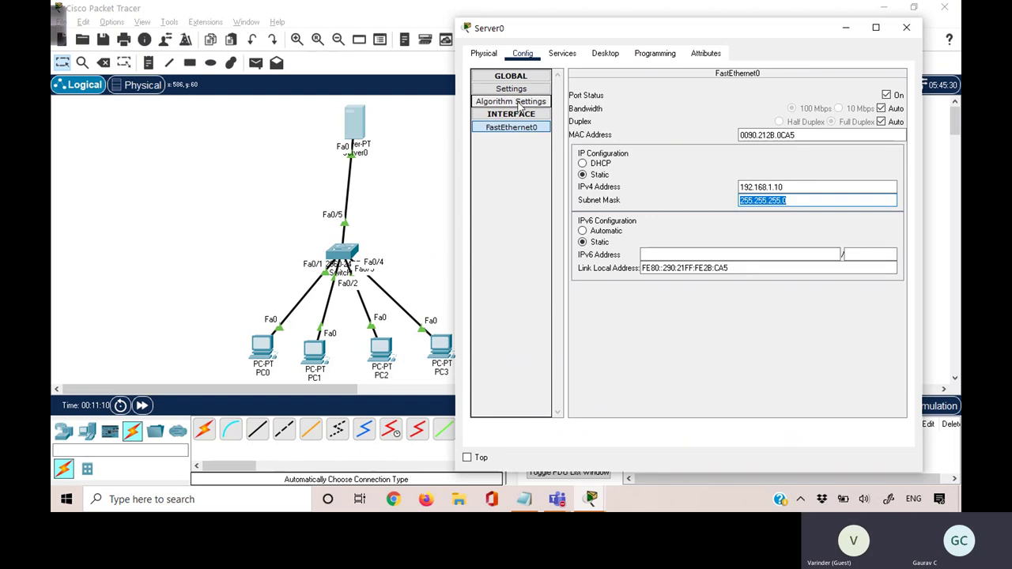
Step: Turn on Server0's DHCP service for the FastEthernet0 interface
{"action": "left_click", "coordinate": [562, 54]}
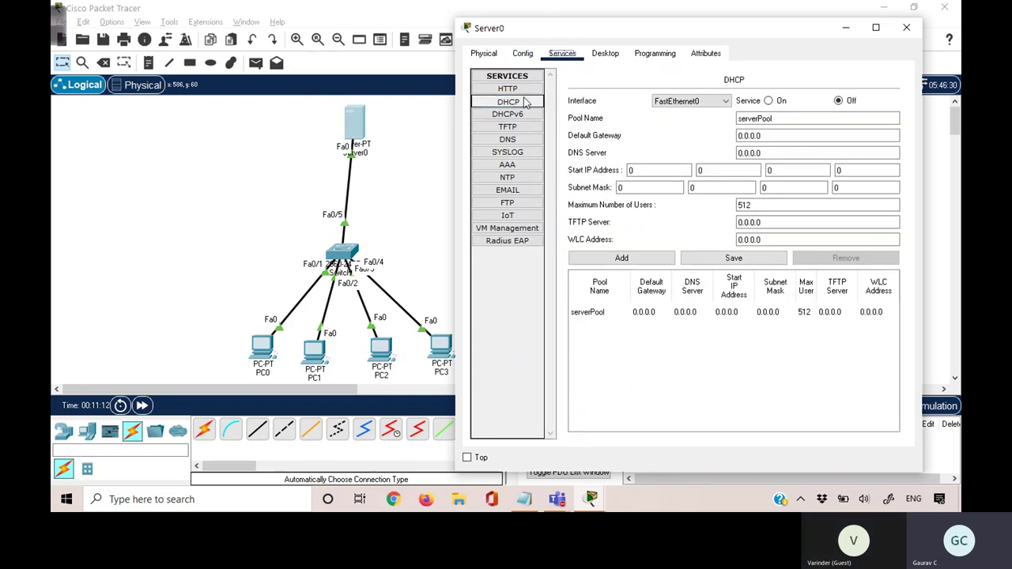
{"action": "left_click", "coordinate": [875, 28]}
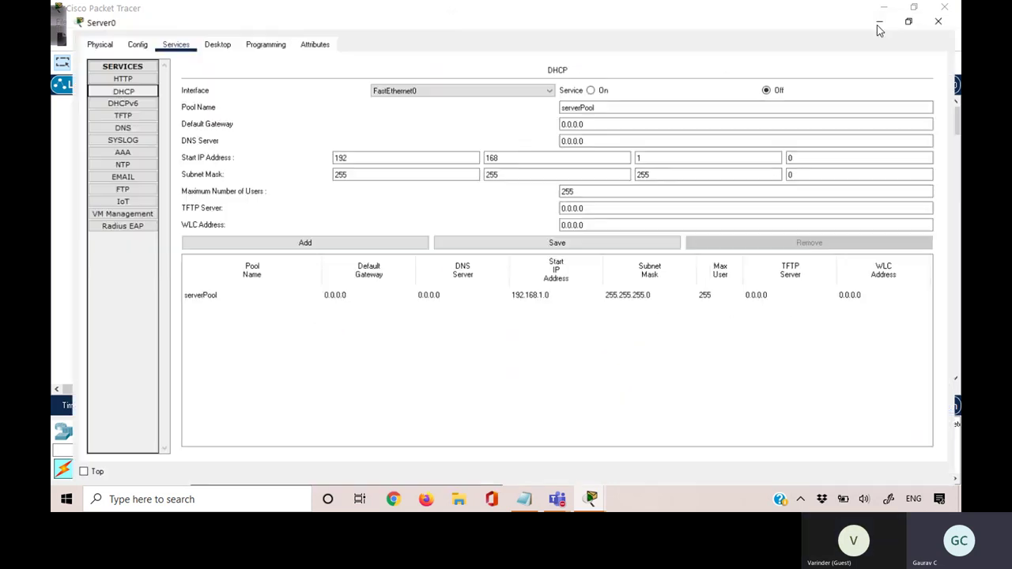
{"action": "left_click", "coordinate": [419, 79]}
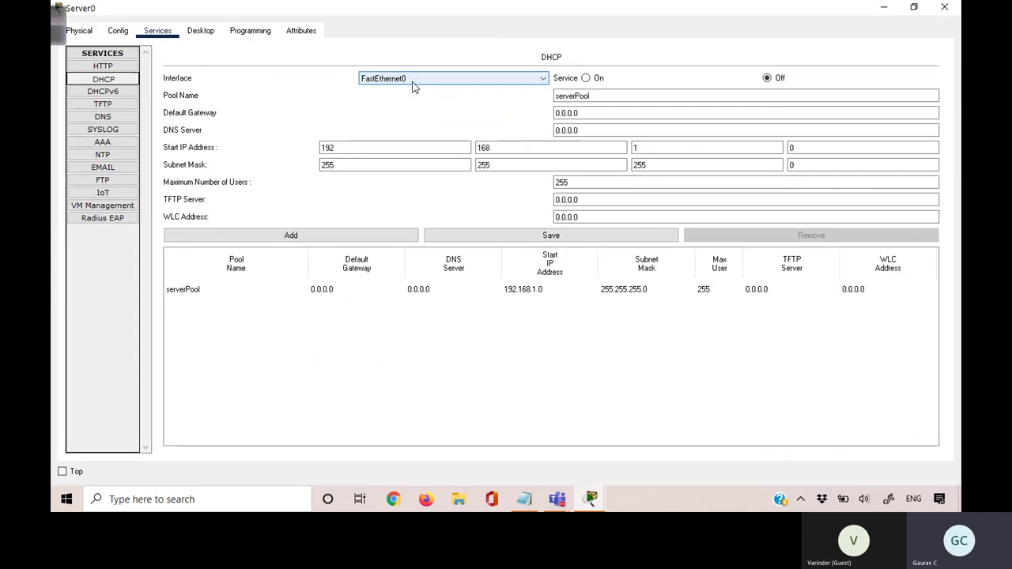
{"action": "left_click", "coordinate": [413, 86]}
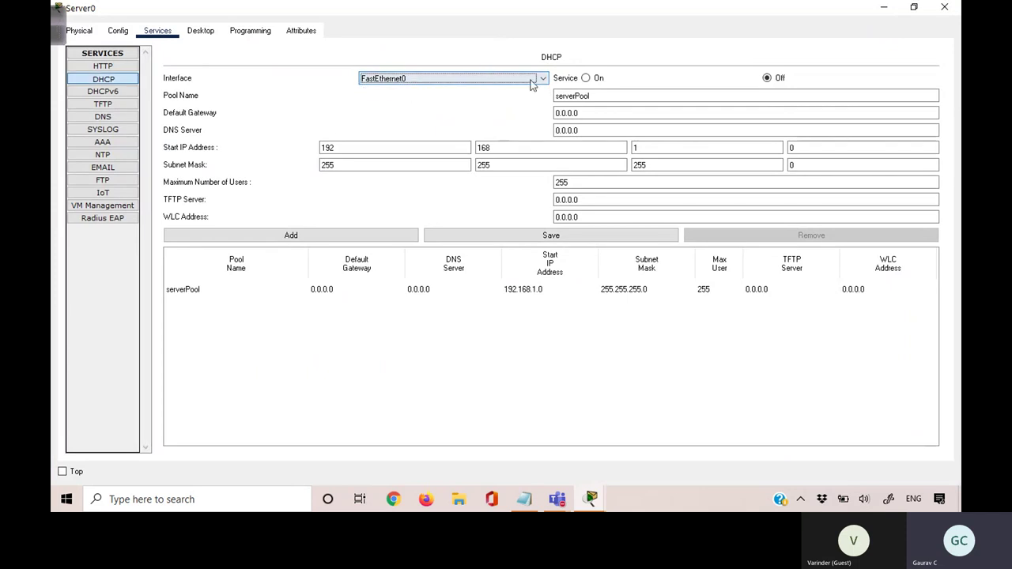
{"action": "left_click", "coordinate": [586, 79]}
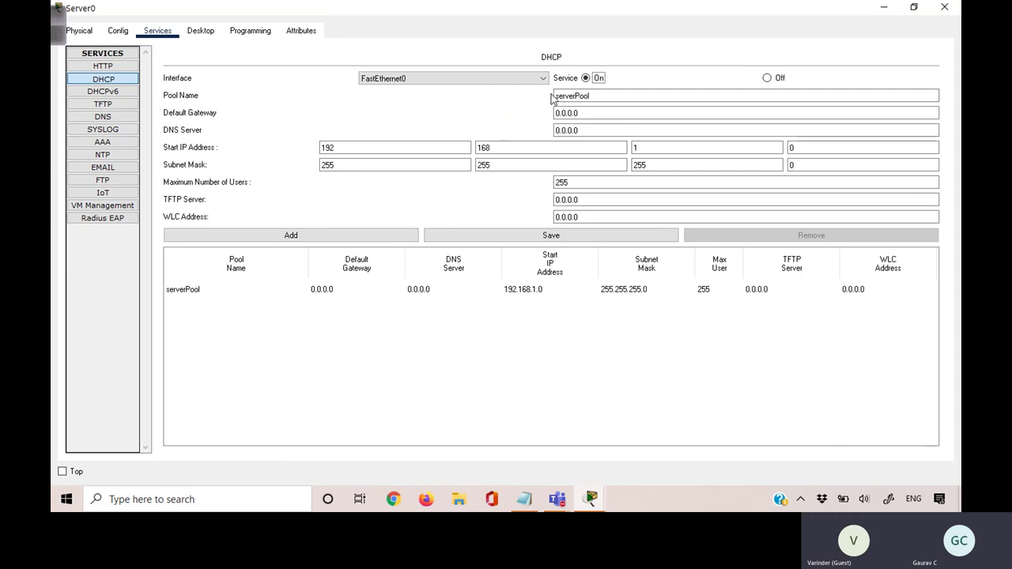
Step: Set the serverPool DHCP pool to start at 192.168.1.10 with a maximum of 50 users and save it
{"action": "left_click_drag", "start_coordinate": [609, 97], "coordinate": [511, 84]}
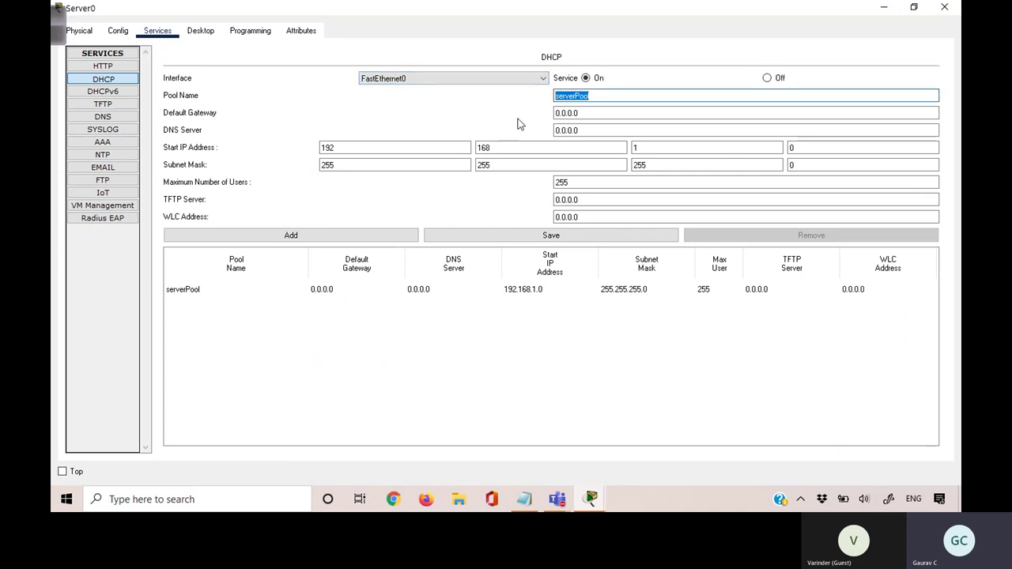
{"action": "left_click", "coordinate": [614, 96]}
{"action": "double_click", "coordinate": [809, 148]}
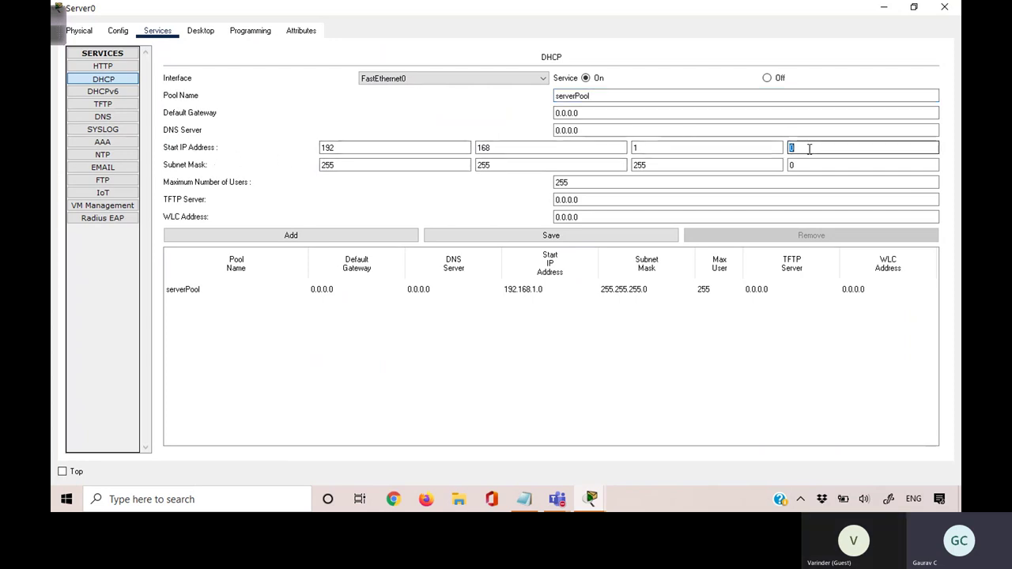
{"action": "type", "text": "10"}
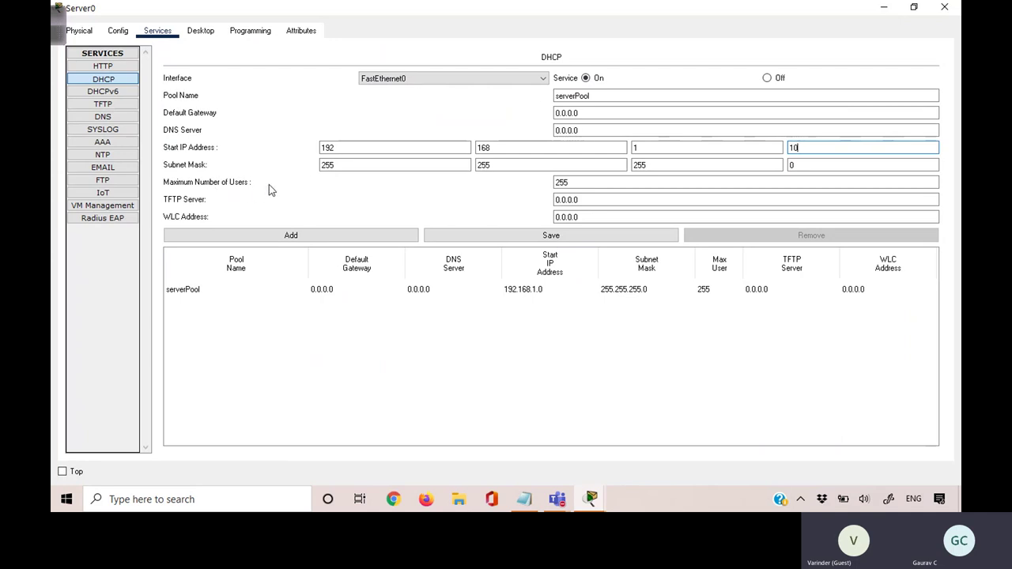
{"action": "double_click", "coordinate": [589, 182]}
{"action": "type", "text": "50"}
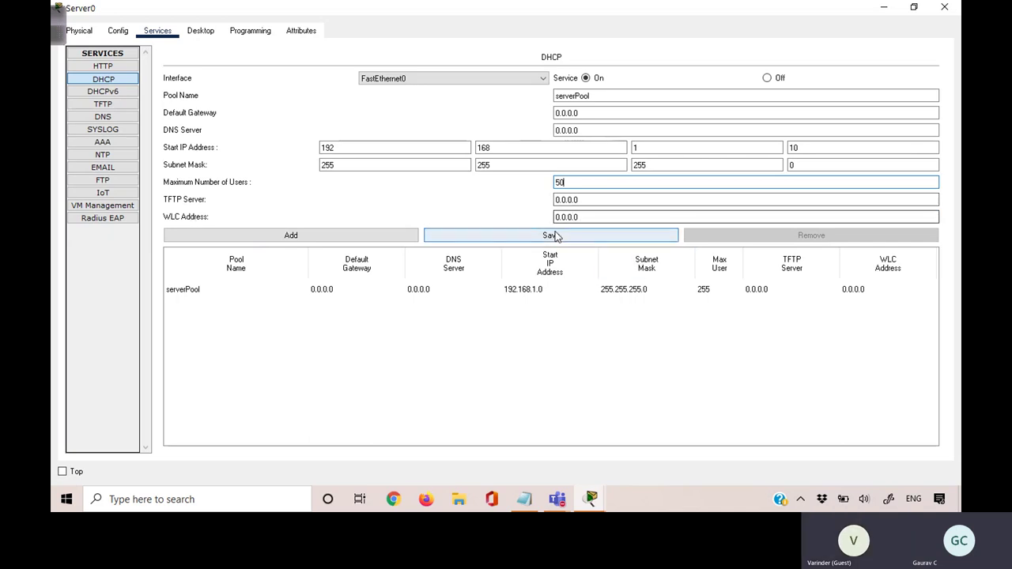
{"action": "left_click", "coordinate": [485, 235]}
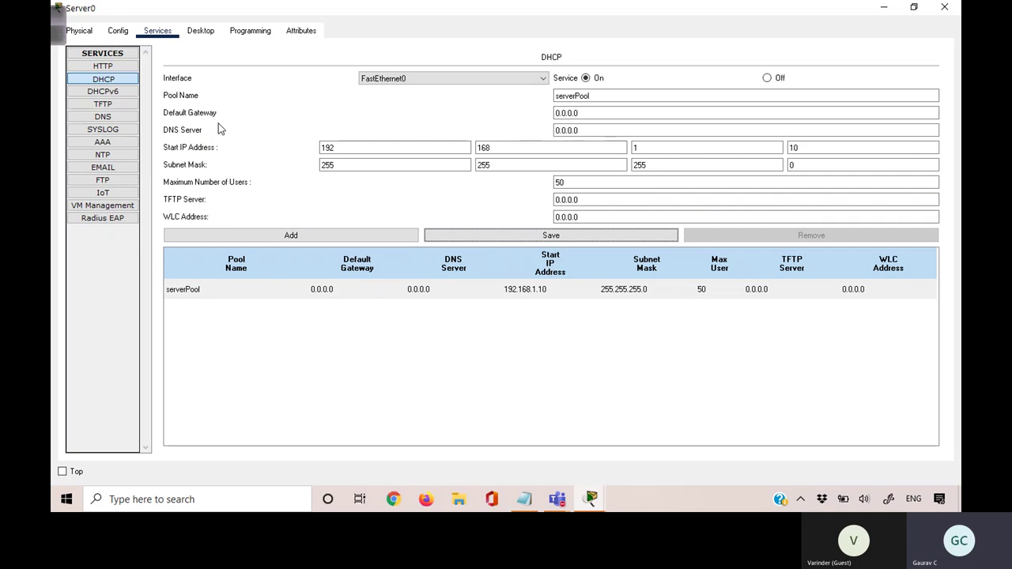
Step: Set serverPool's default gateway to 192.168.1.10 and DNS server to 8.8.4.4, save it, and return to the topology
{"action": "left_click", "coordinate": [524, 113]}
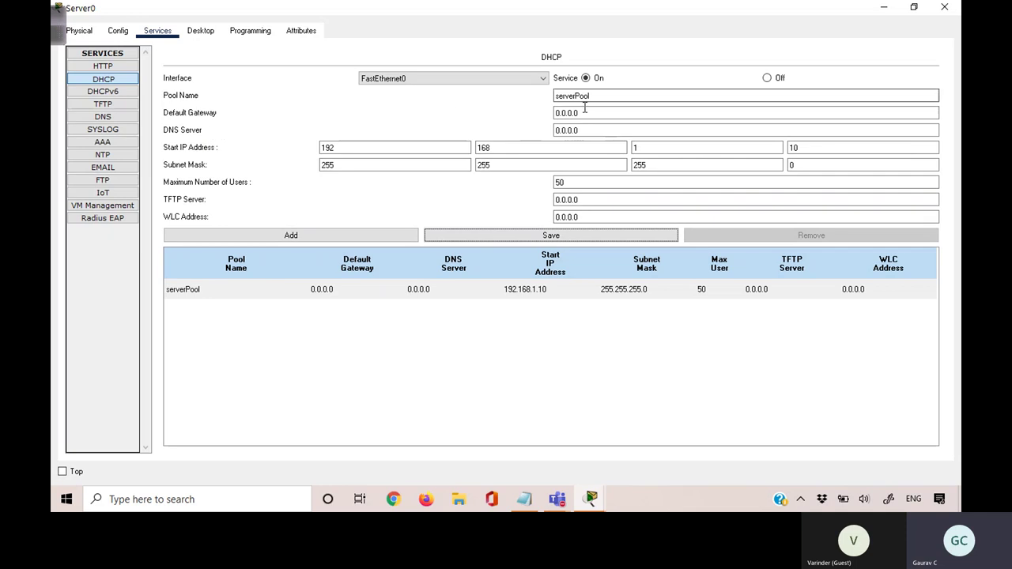
{"action": "type", "text": "192"}
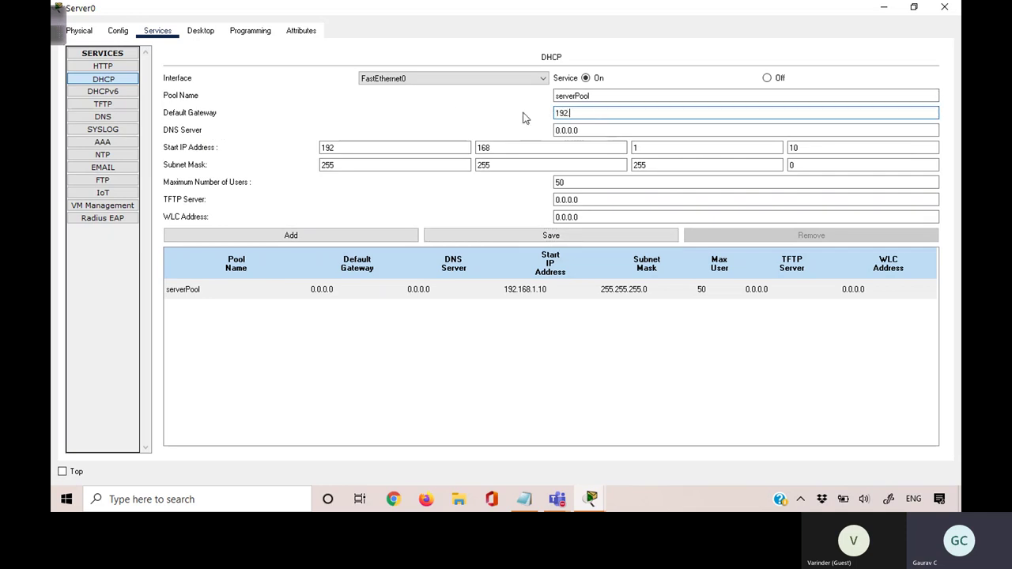
{"action": "type", "text": ".168.1.10"}
{"action": "key", "text": "Tab"}
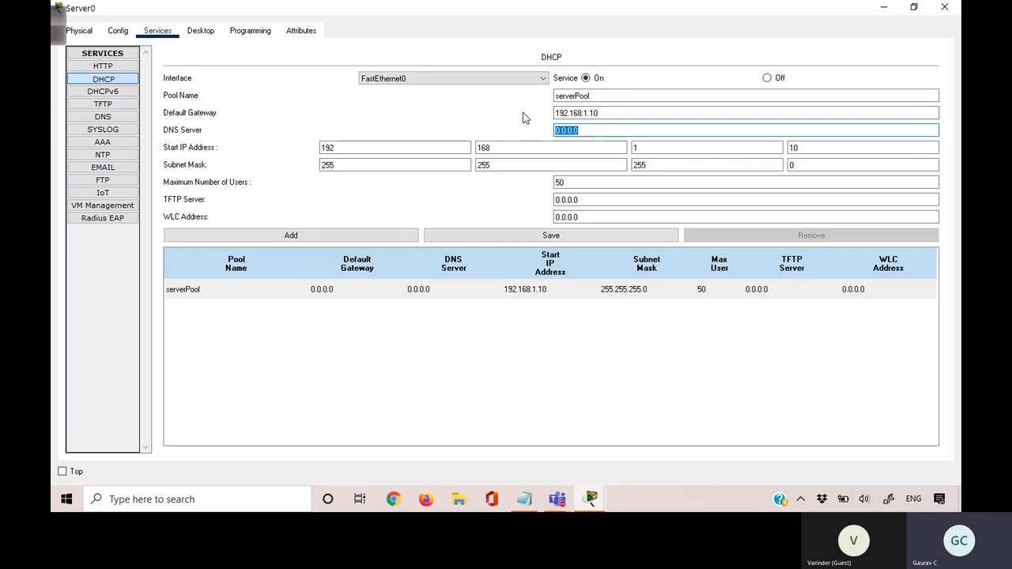
{"action": "type", "text": "8.8.4.4"}
{"action": "left_click", "coordinate": [553, 236]}
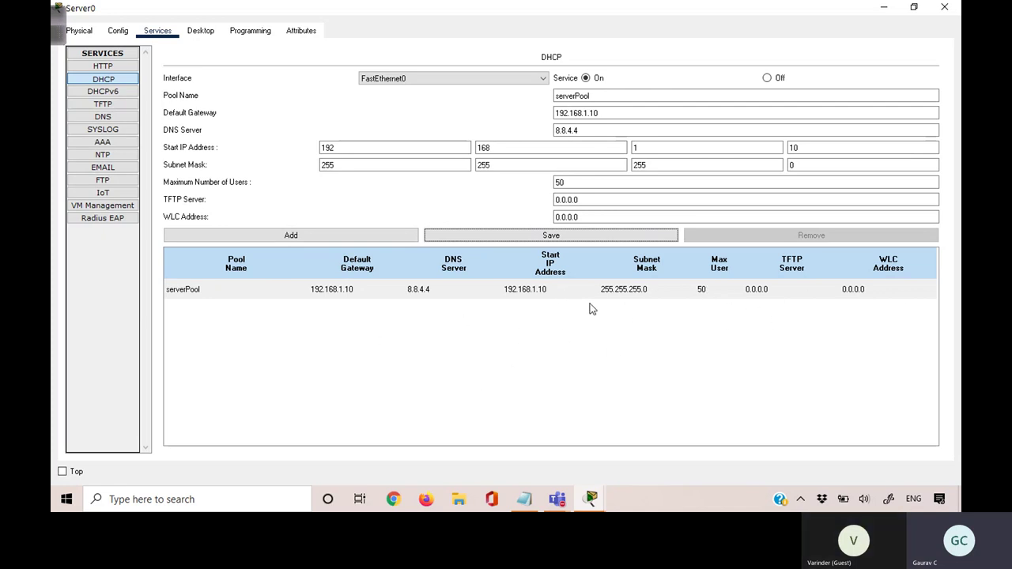
{"action": "left_click", "coordinate": [556, 237]}
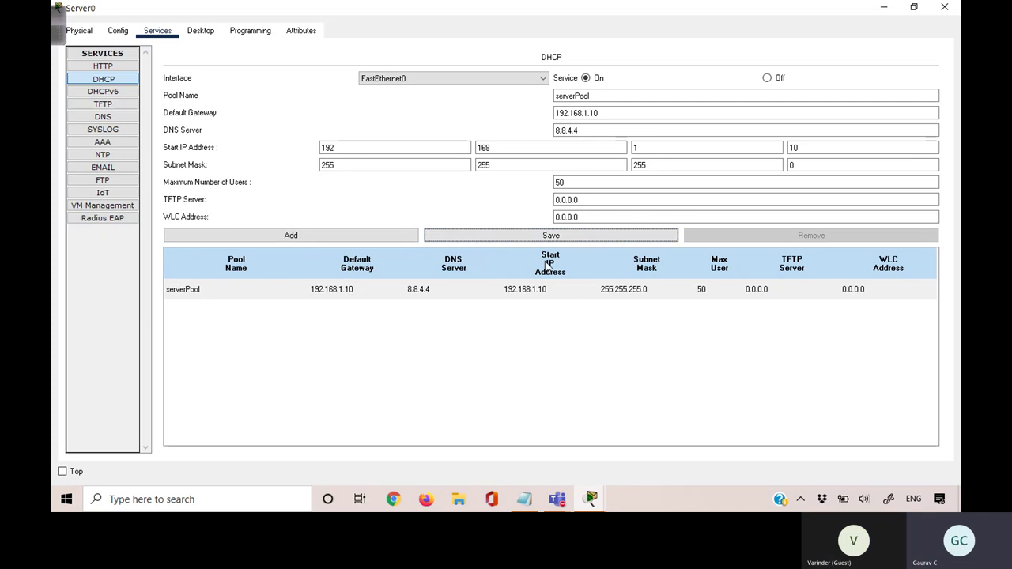
{"action": "left_click", "coordinate": [885, 8]}
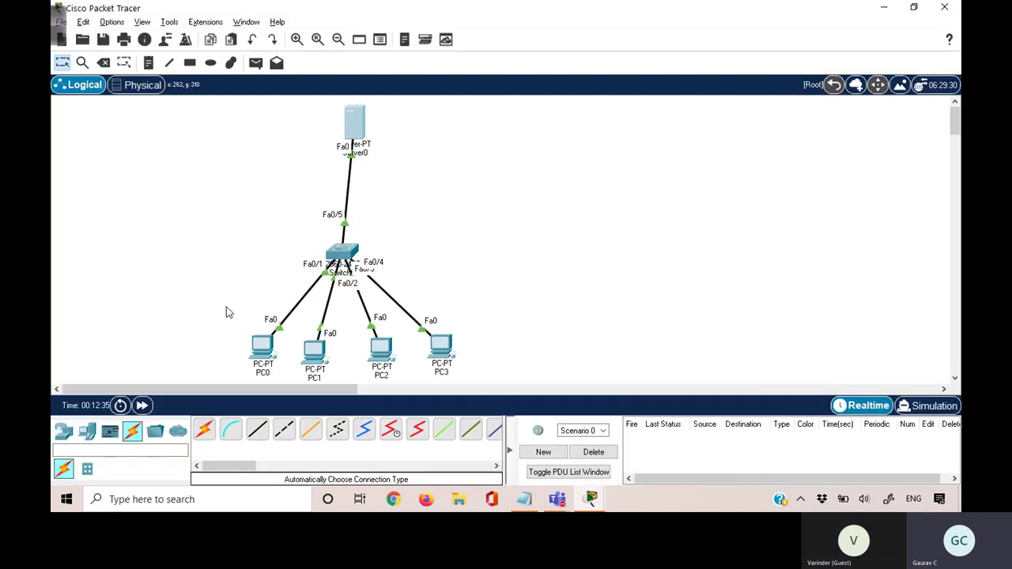
Step: Renew PC0's IPv4 configuration by switching it to static and back to DHCP
{"action": "left_click_drag", "start_coordinate": [233, 309], "coordinate": [496, 389]}
{"action": "left_click", "coordinate": [266, 355]}
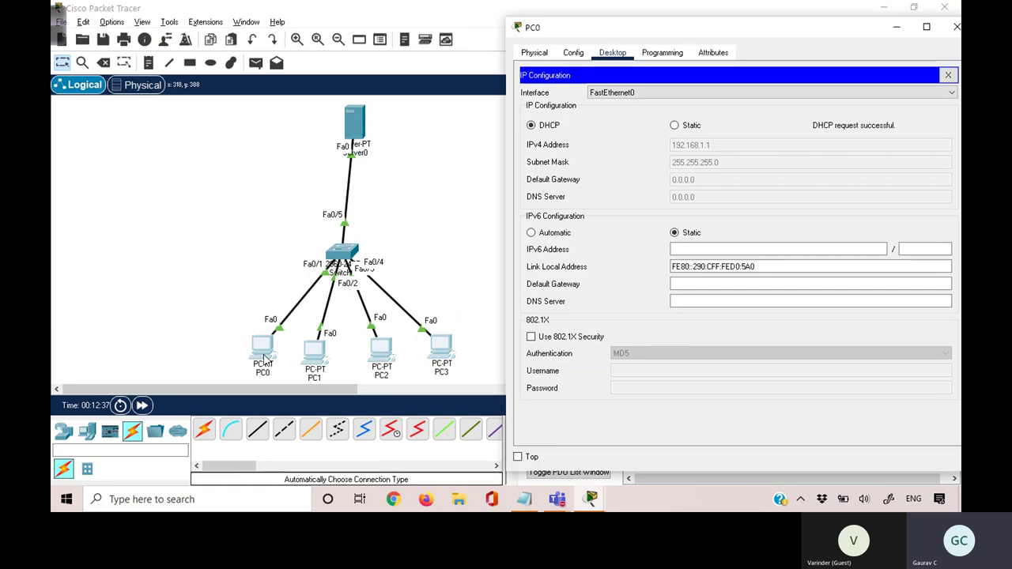
{"action": "left_click", "coordinate": [674, 125]}
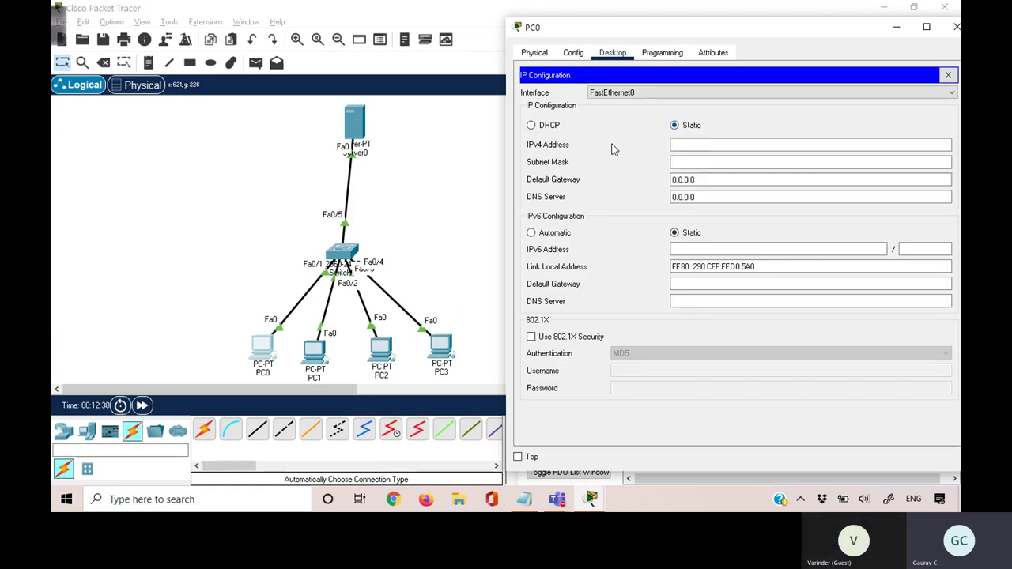
{"action": "left_click", "coordinate": [561, 130]}
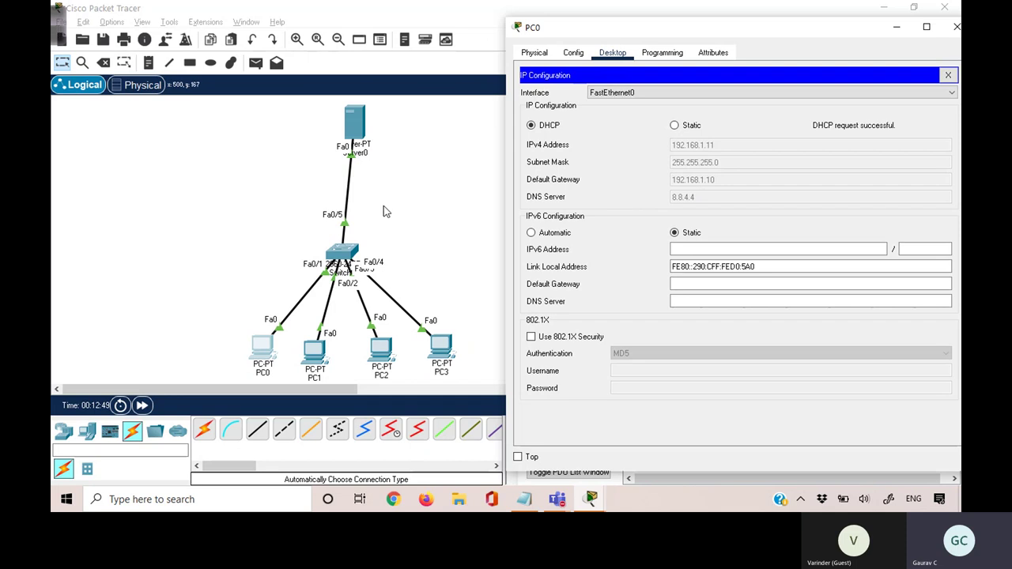
{"action": "left_click_drag", "start_coordinate": [323, 141], "coordinate": [388, 182]}
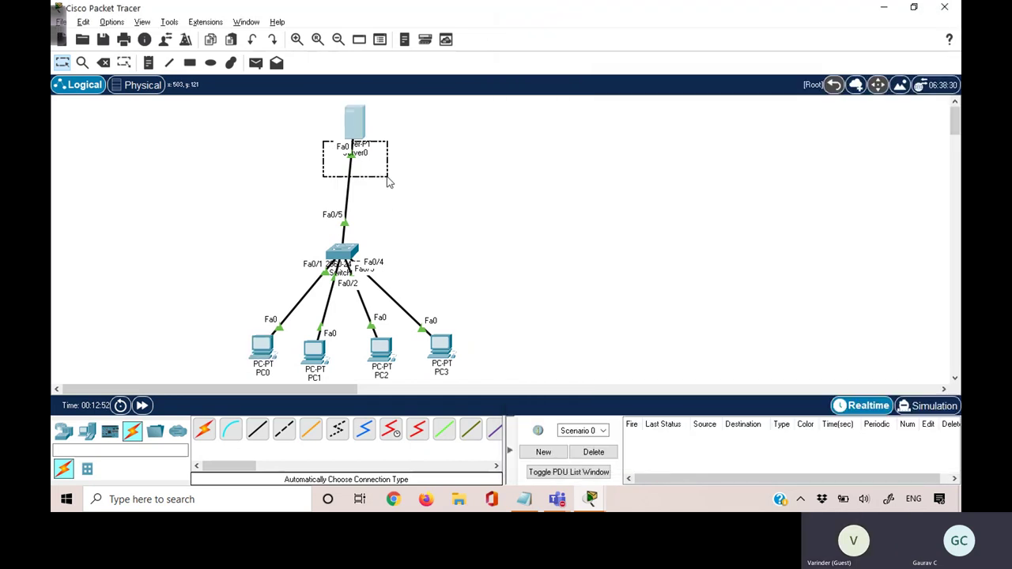
Step: Renew PC1's IPv4 configuration by switching it to static and back to DHCP
{"action": "left_click", "coordinate": [315, 354]}
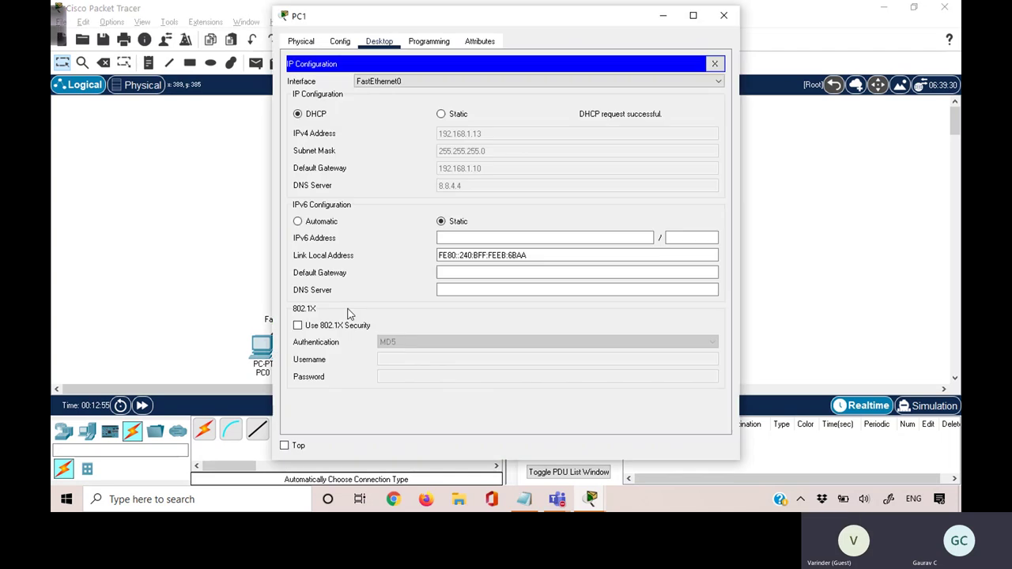
{"action": "left_click", "coordinate": [468, 115]}
{"action": "left_click", "coordinate": [303, 119]}
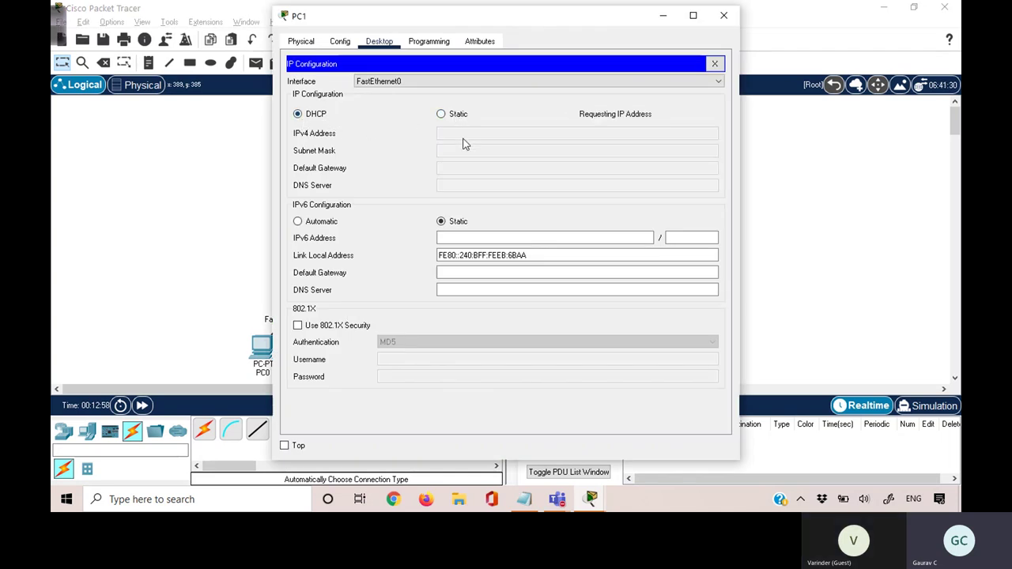
{"action": "left_click", "coordinate": [823, 176]}
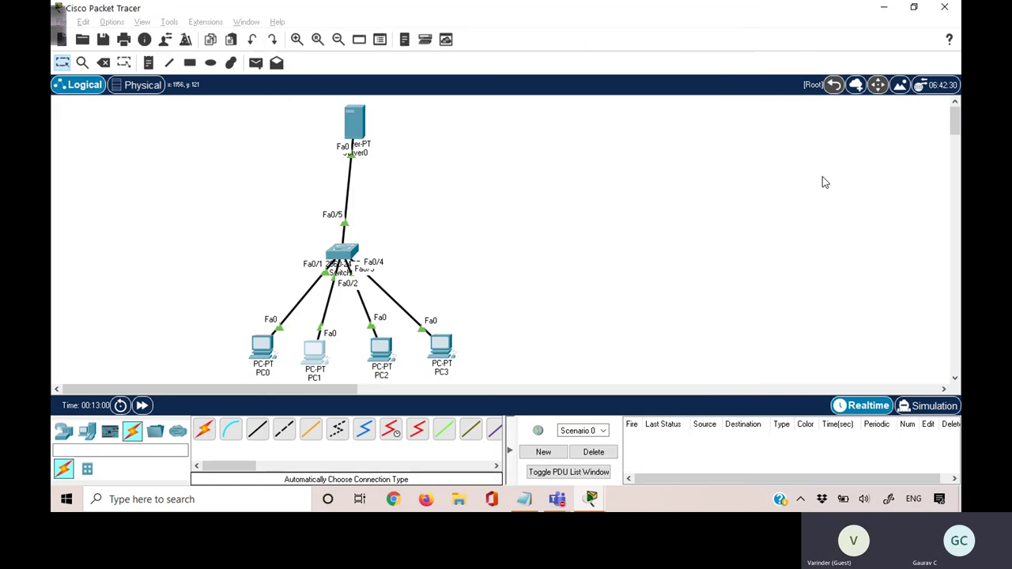
Step: Reopen Server0 and review its DHCP pool settings
{"action": "left_click", "coordinate": [366, 130]}
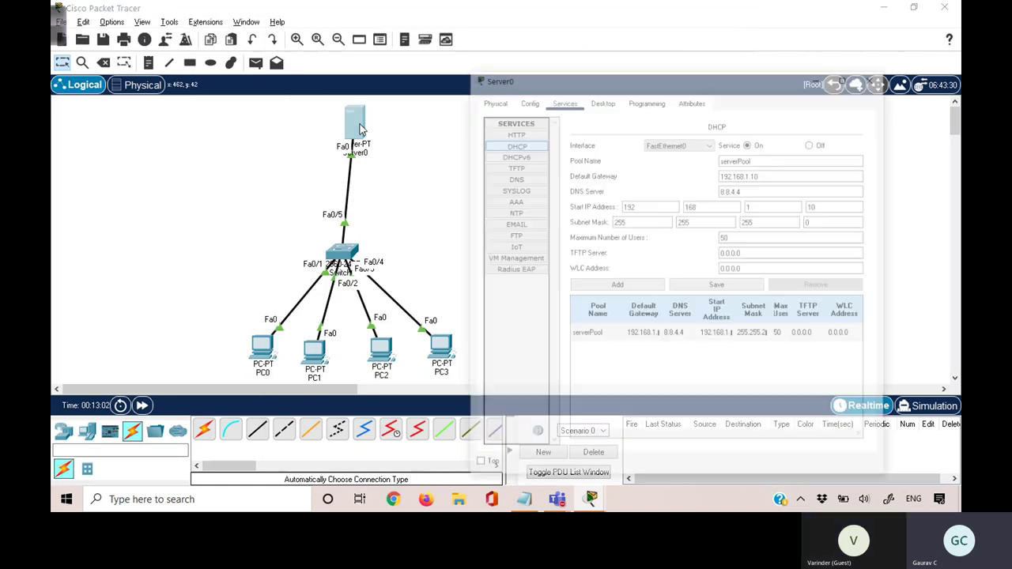
{"action": "left_click", "coordinate": [875, 28]}
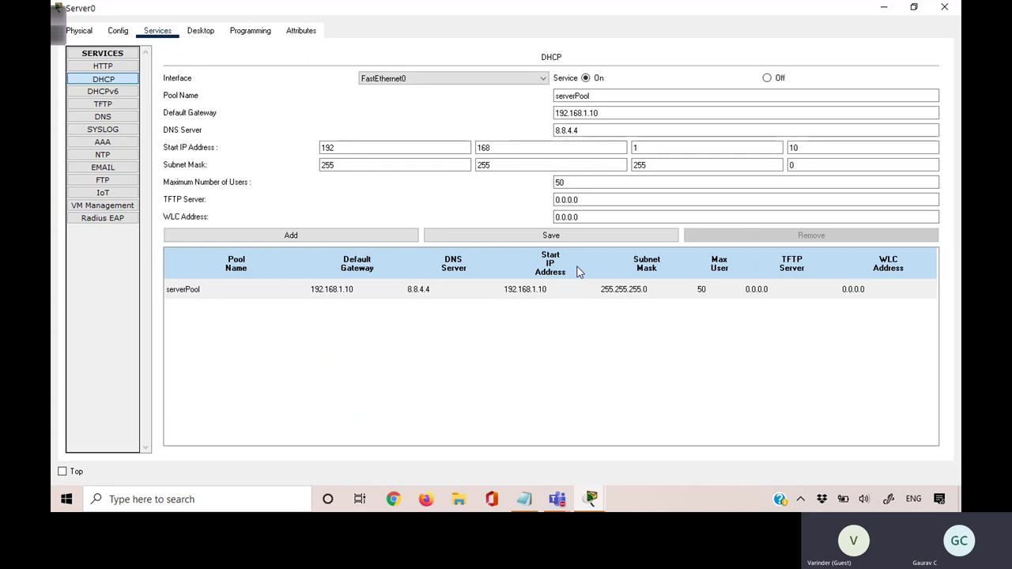
{"action": "left_click", "coordinate": [887, 7]}
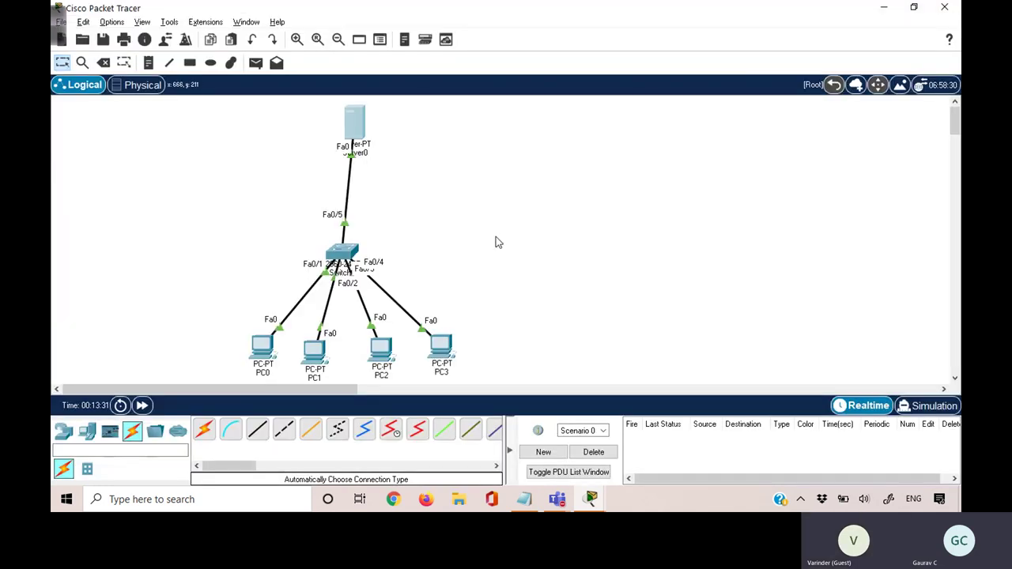
Step: Place two 2811 routers beside the server network and connect them with an automatically chosen cable
{"action": "left_click", "coordinate": [65, 433]}
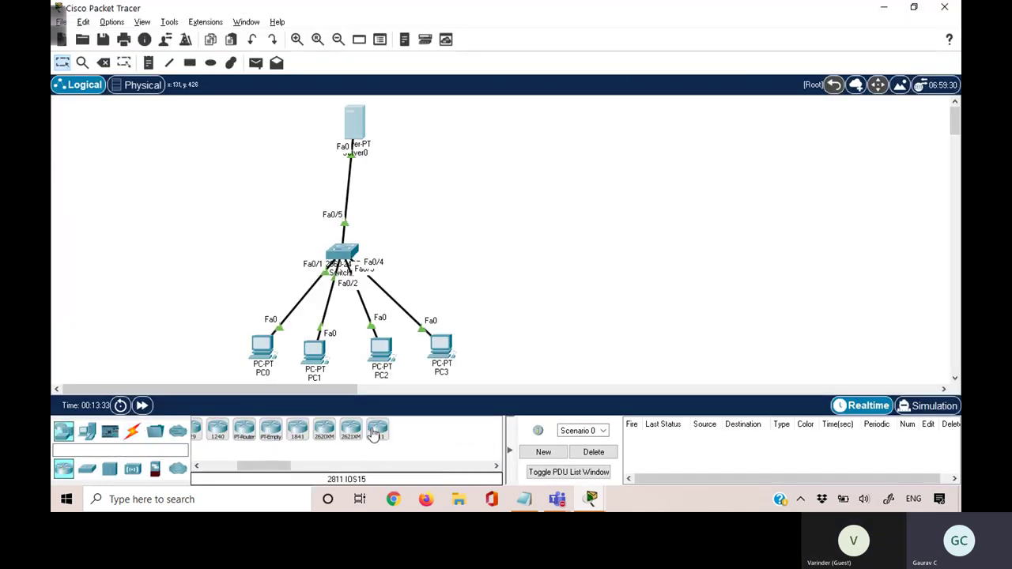
{"action": "left_click_drag", "start_coordinate": [377, 429], "coordinate": [536, 198]}
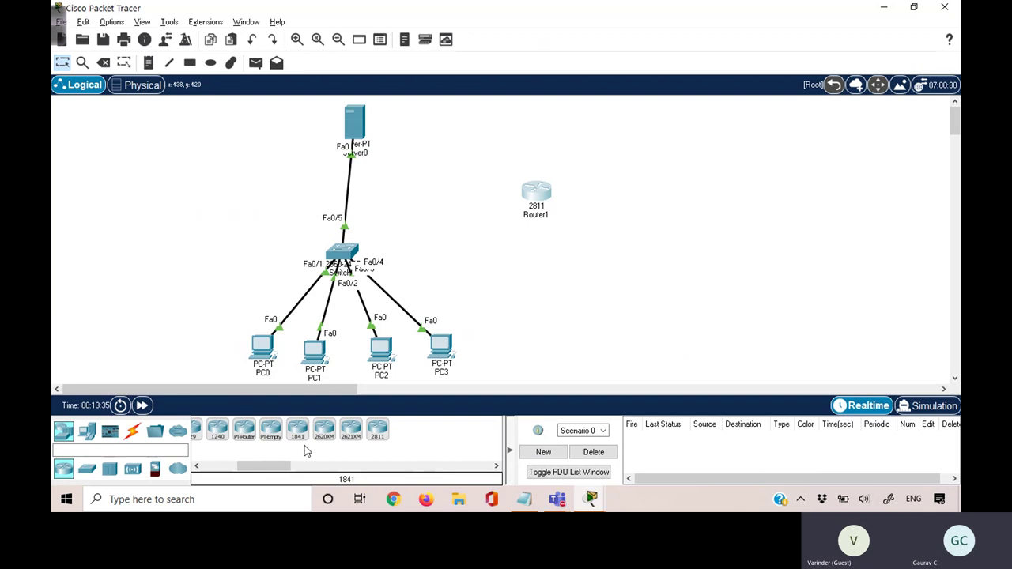
{"action": "left_click_drag", "start_coordinate": [377, 429], "coordinate": [720, 199]}
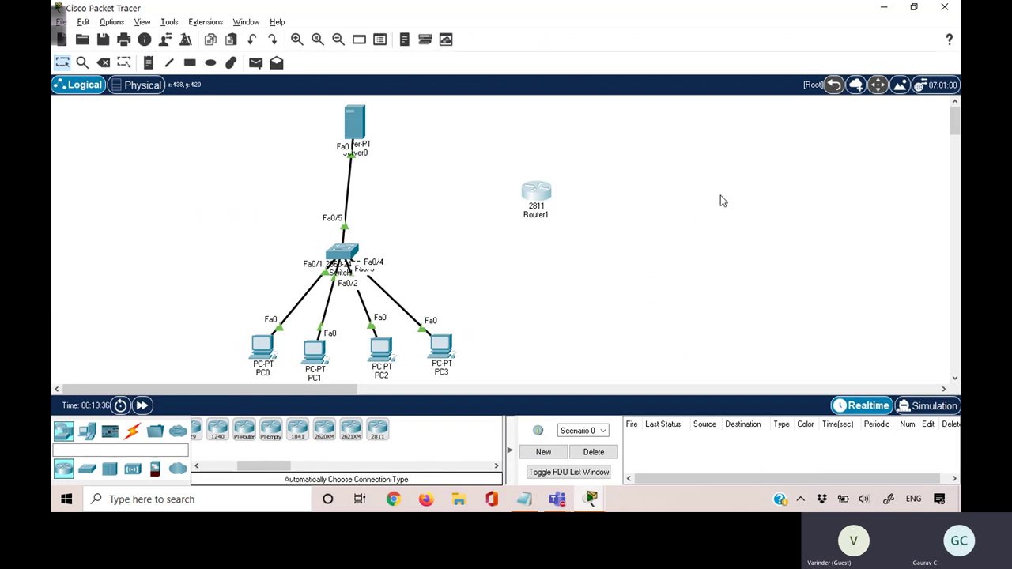
{"action": "left_click", "coordinate": [132, 429]}
{"action": "left_click", "coordinate": [204, 430]}
{"action": "left_click", "coordinate": [543, 196]}
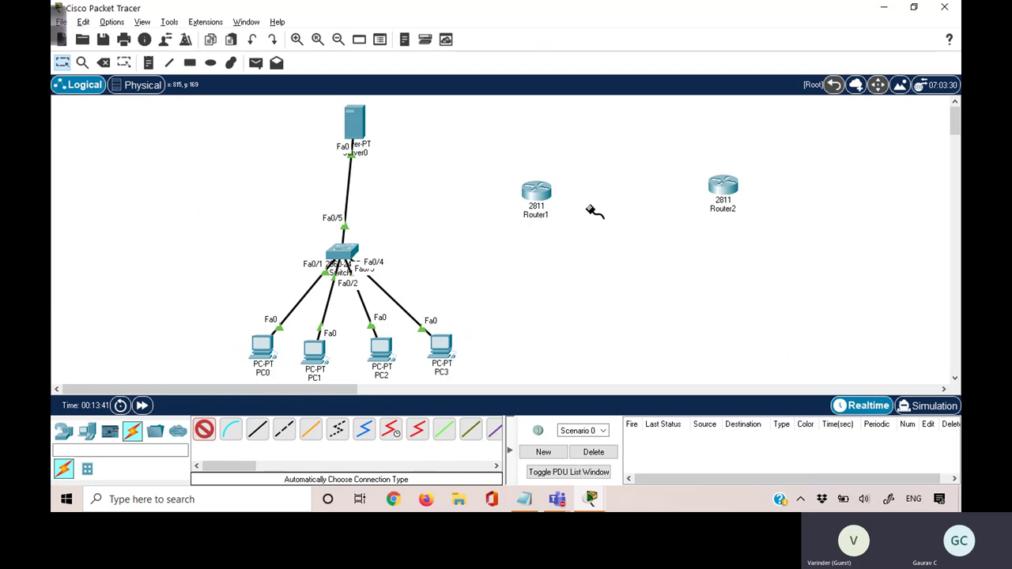
{"action": "left_click", "coordinate": [710, 194]}
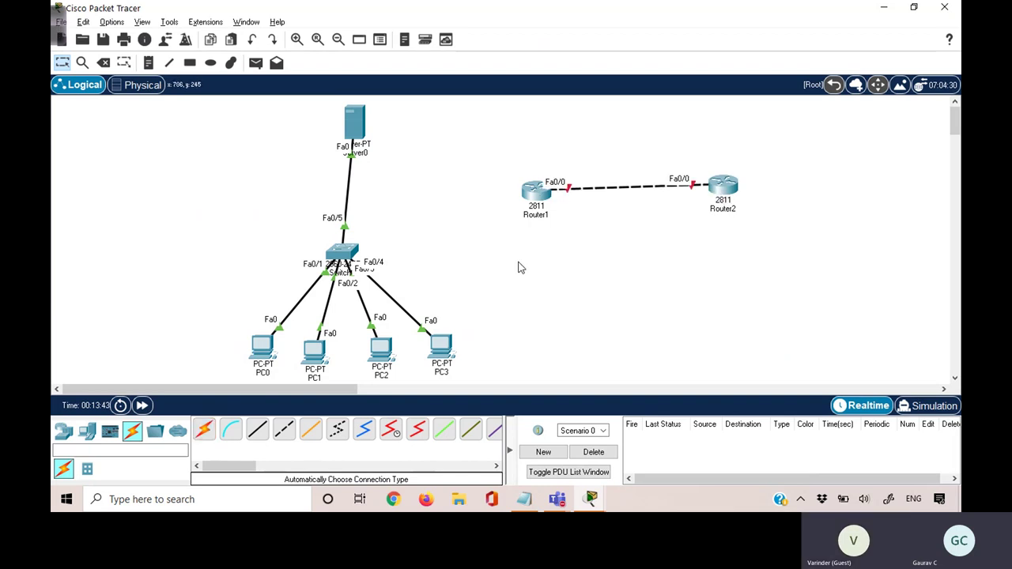
Step: Open Router1's window and rearrange it and both linked routers so the window and the router link are visible together
{"action": "left_click_drag", "start_coordinate": [540, 188], "coordinate": [506, 183]}
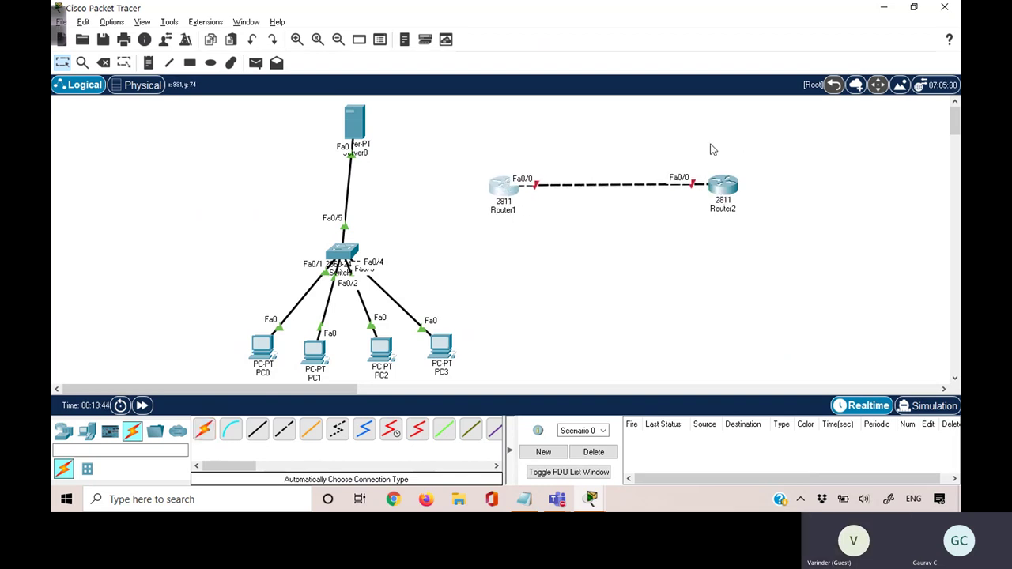
{"action": "left_click_drag", "start_coordinate": [685, 140], "coordinate": [777, 238]}
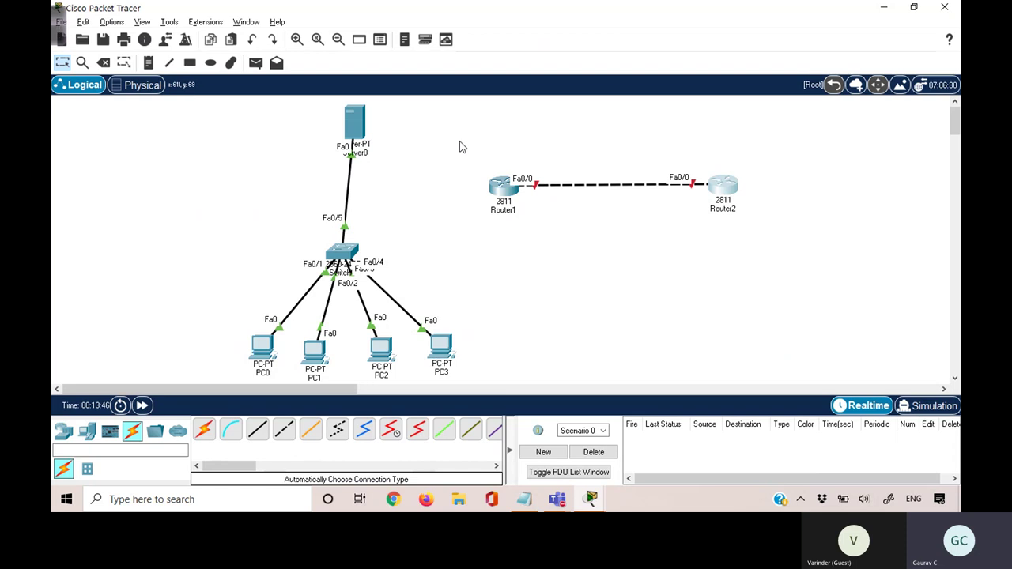
{"action": "left_click_drag", "start_coordinate": [463, 147], "coordinate": [562, 253]}
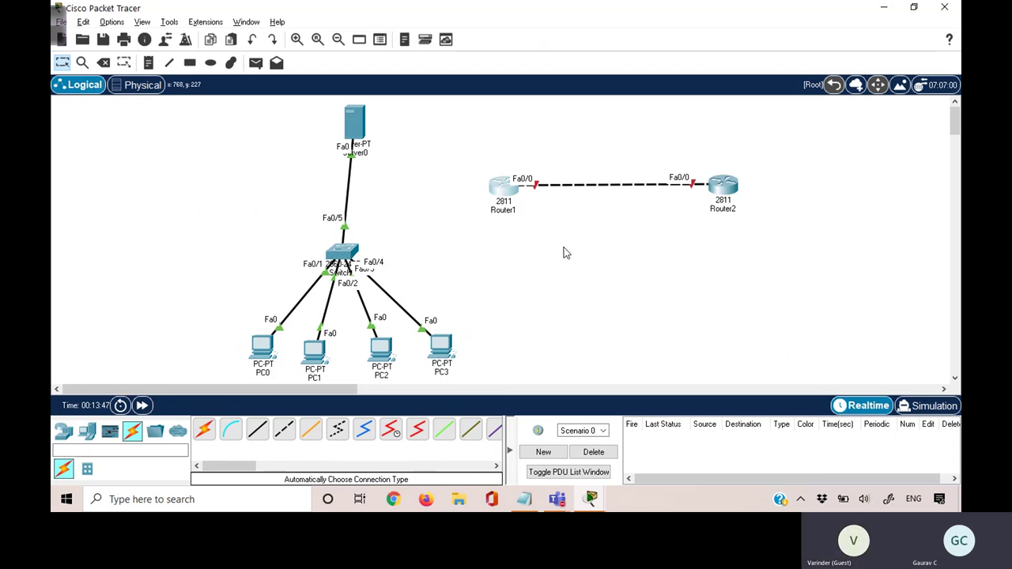
{"action": "left_click", "coordinate": [499, 194]}
{"action": "left_click_drag", "start_coordinate": [457, 28], "coordinate": [260, 26]}
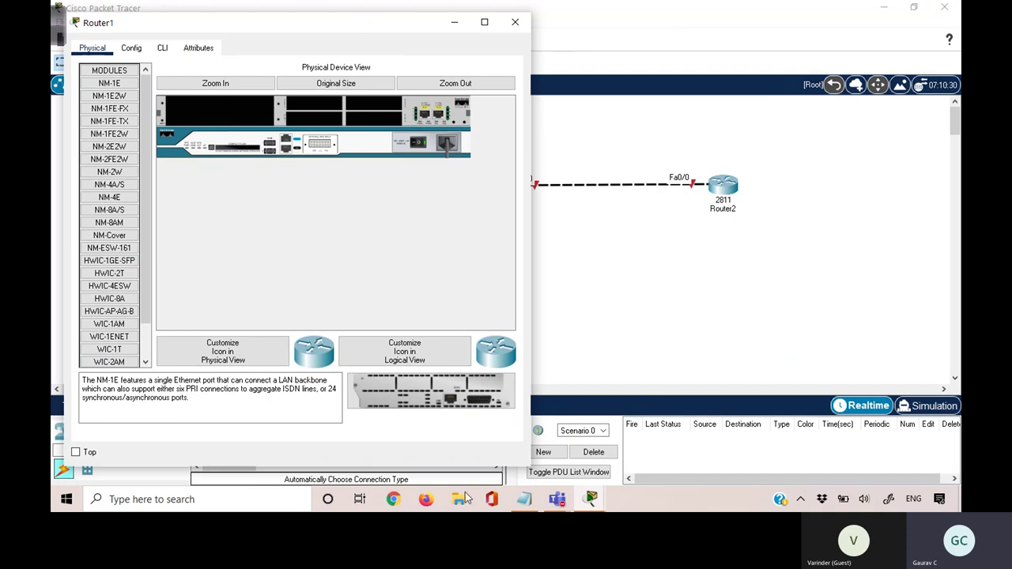
{"action": "left_click_drag", "start_coordinate": [397, 28], "coordinate": [348, 89]}
{"action": "left_click_drag", "start_coordinate": [486, 115], "coordinate": [751, 237]}
{"action": "left_click_drag", "start_coordinate": [723, 186], "coordinate": [874, 157]}
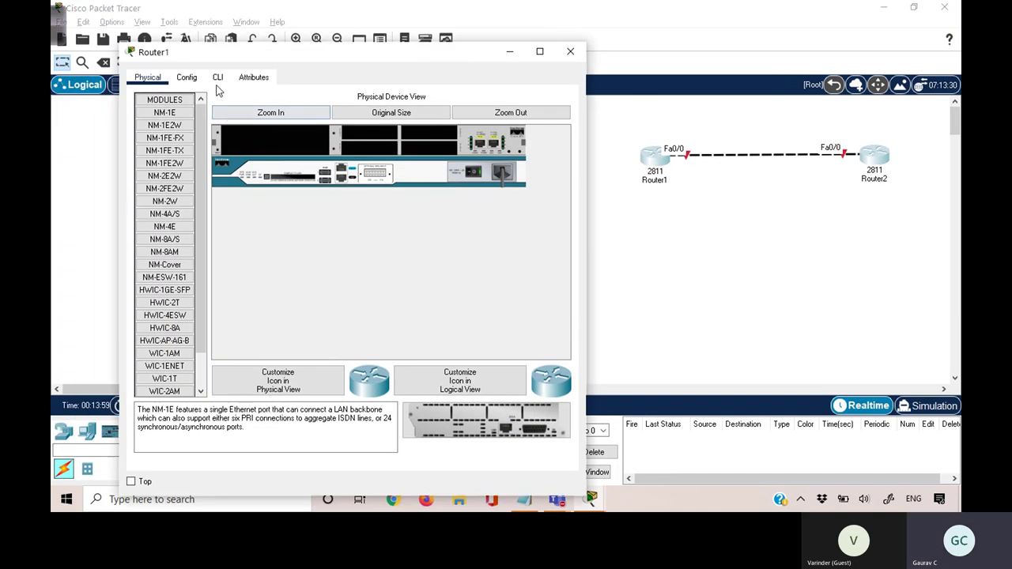
Step: Decline the initial configuration dialog in Router1's command line and enter global configuration mode
{"action": "left_click", "coordinate": [217, 76]}
{"action": "type", "text": "no"}
{"action": "key", "text": "Return"}
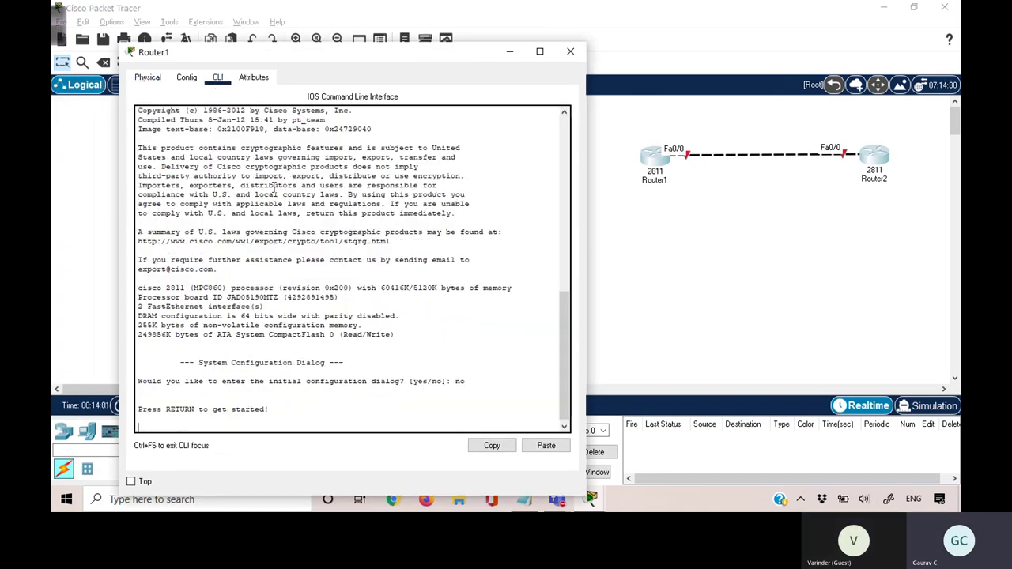
{"action": "key", "text": "Return"}
{"action": "key", "text": "Return"}
{"action": "type", "text": "en"}
{"action": "key", "text": "Tab"}
{"action": "key", "text": "Return"}
{"action": "type", "text": "conf t"}
{"action": "key", "text": "Return"}
Step: Assign IP address 192.168.1.10 with subnet mask 255.255.255.0 to Router1's interface f0/0
{"action": "type", "text": "in"}
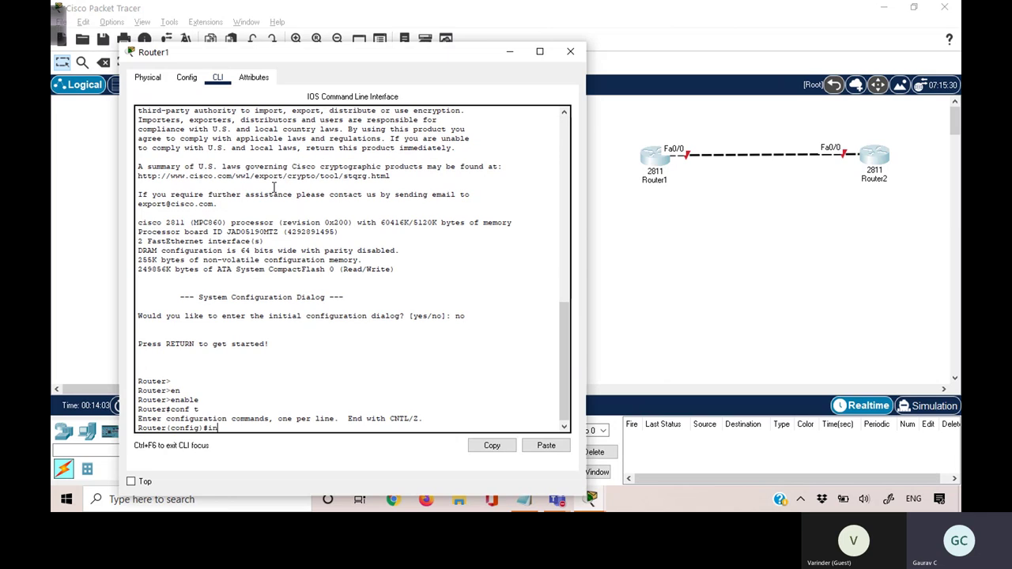
{"action": "type", "text": "t f0/0"}
{"action": "key", "text": "Return"}
{"action": "type", "text": "ip add"}
{"action": "key", "text": "Tab"}
{"action": "type", "text": "192"}
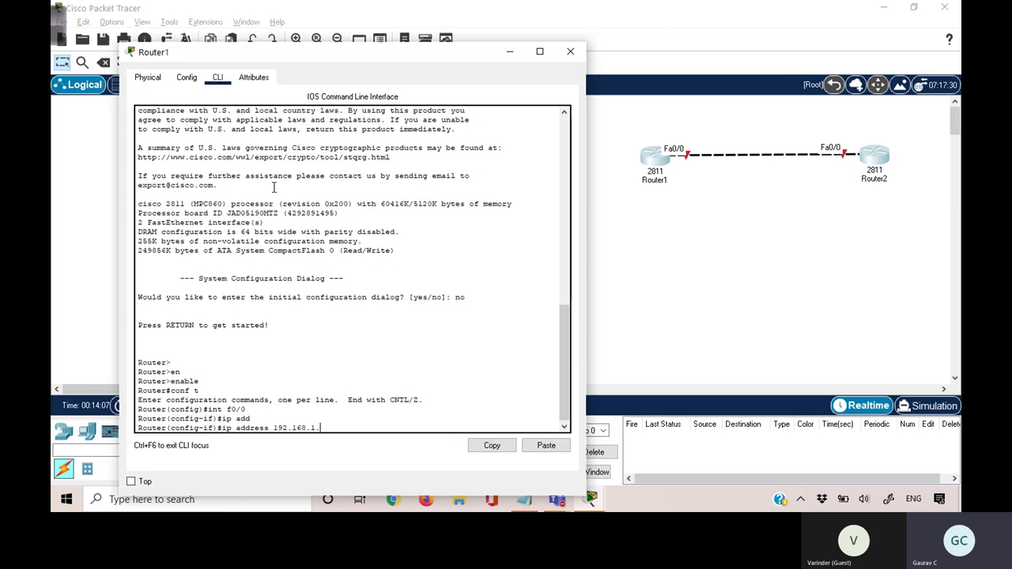
{"action": "type", "text": ".168.1.10 255.255.255.0"}
{"action": "key", "text": "Return"}
Step: Enable Router1's interface f0/0 with no shutdown and return to privileged EXEC mode
{"action": "type", "text": "no s h"}
{"action": "key", "text": "Tab"}
{"action": "key", "text": "Return"}
{"action": "key", "text": "Return"}
{"action": "type", "text": "no sh"}
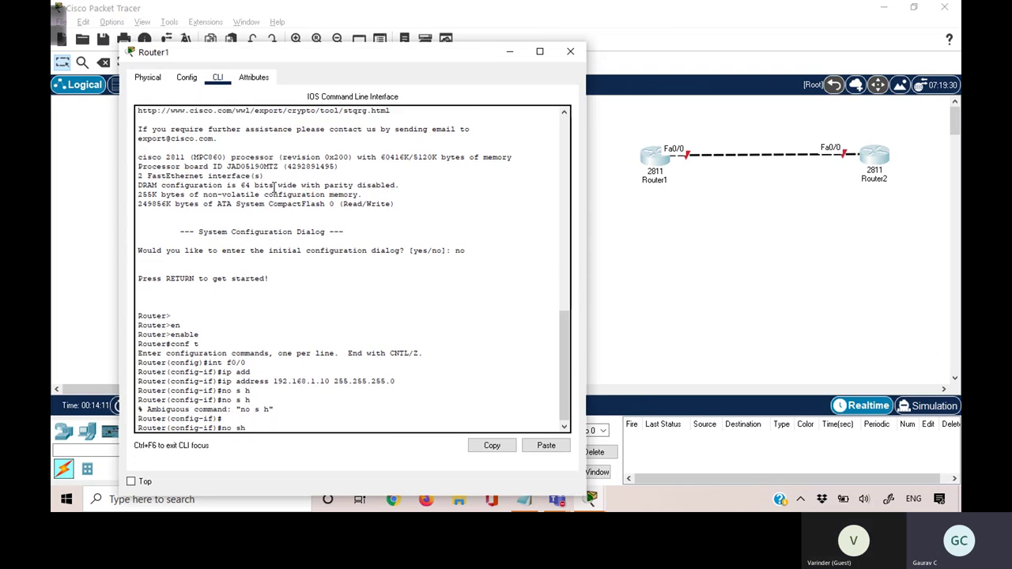
{"action": "key", "text": "Tab"}
{"action": "key", "text": "Return"}
{"action": "key", "text": "ctrl+z"}
{"action": "key", "text": "Return"}
Step: Display Router1's brief IP interface summary and check the FastEthernet0/0 entry
{"action": "type", "text": "sh ip"}
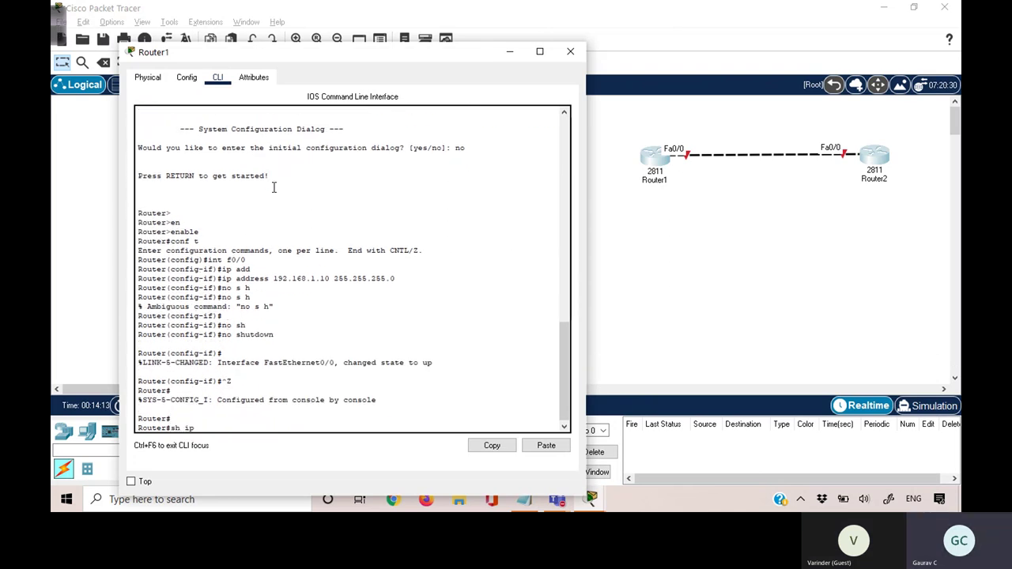
{"action": "type", "text": " intbr"}
{"action": "key", "text": "Return"}
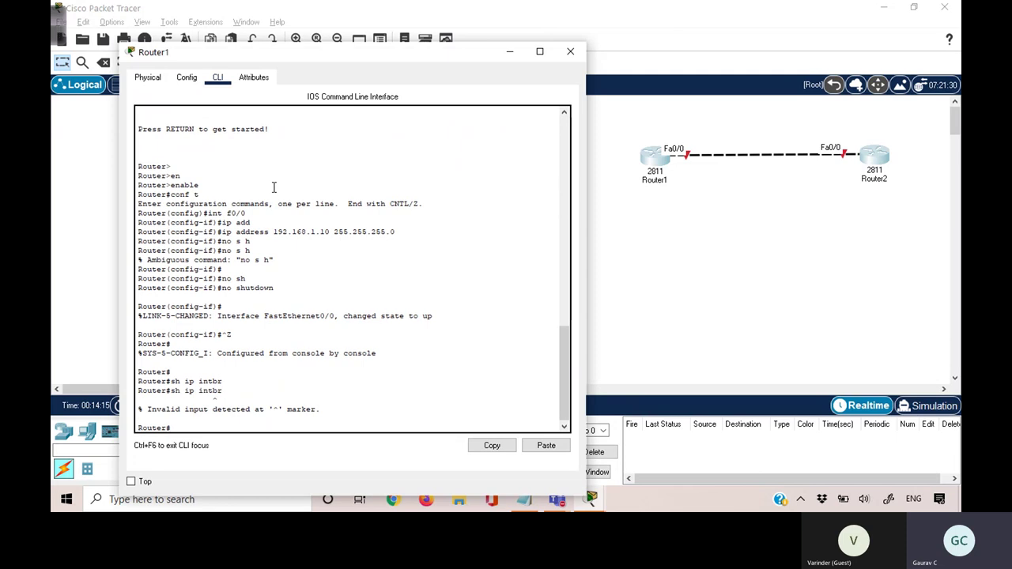
{"action": "type", "text": "sh ip int br"}
{"action": "key", "text": "Tab"}
{"action": "key", "text": "Return"}
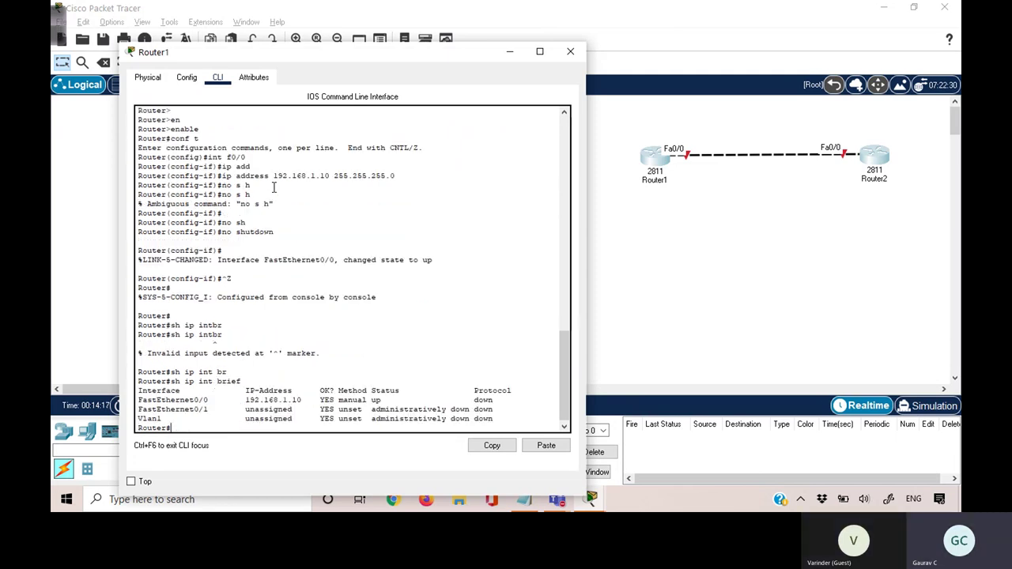
{"action": "triple_click", "coordinate": [251, 400]}
{"action": "left_click", "coordinate": [378, 266]}
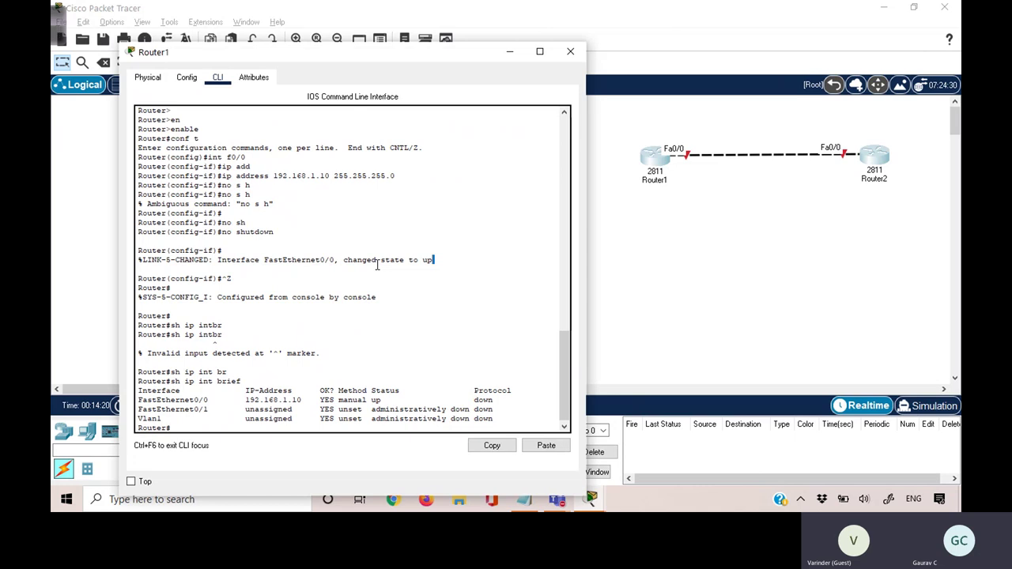
Step: Enter global configuration mode on Router1 and create a DHCP pool named CCNA
{"action": "type", "text": "conf t"}
{"action": "key", "text": "Return"}
{"action": "type", "text": "ip dh"}
{"action": "key", "text": "Tab"}
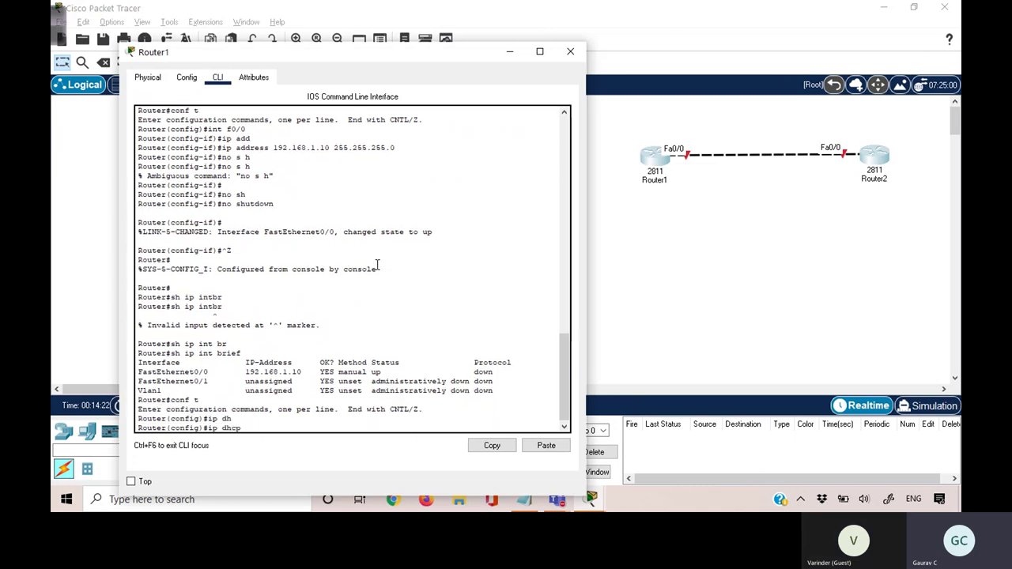
{"action": "type", "text": "po"}
{"action": "key", "text": "Tab"}
{"action": "type", "text": "CCNA"}
{"action": "key", "text": "Return"}
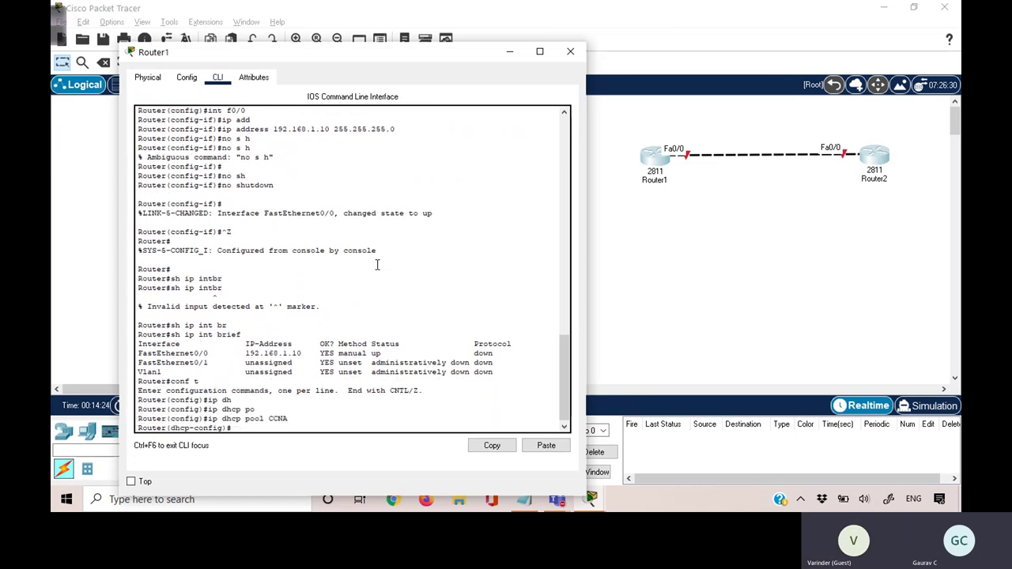
Step: Start the CCNA pool's network statement with the 192.168.1 address prefix
{"action": "type", "text": "net"}
{"action": "key", "text": "Tab"}
{"action": "type", "text": "1"}
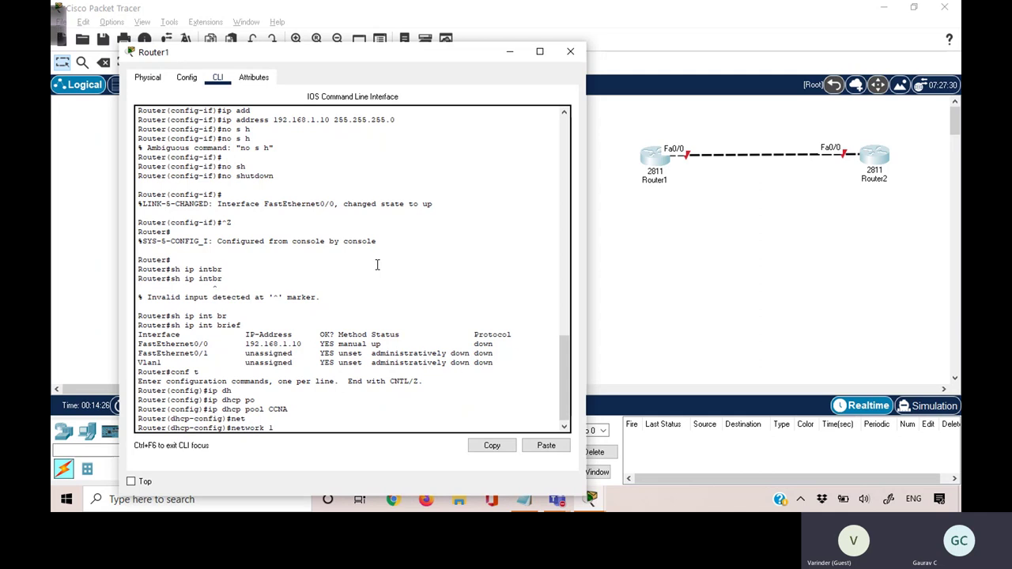
{"action": "type", "text": "92.168.1.10 255"}
{"action": "key", "text": "BackSpace"}
{"action": "key", "text": "BackSpace"}
{"action": "key", "text": "BackSpace"}
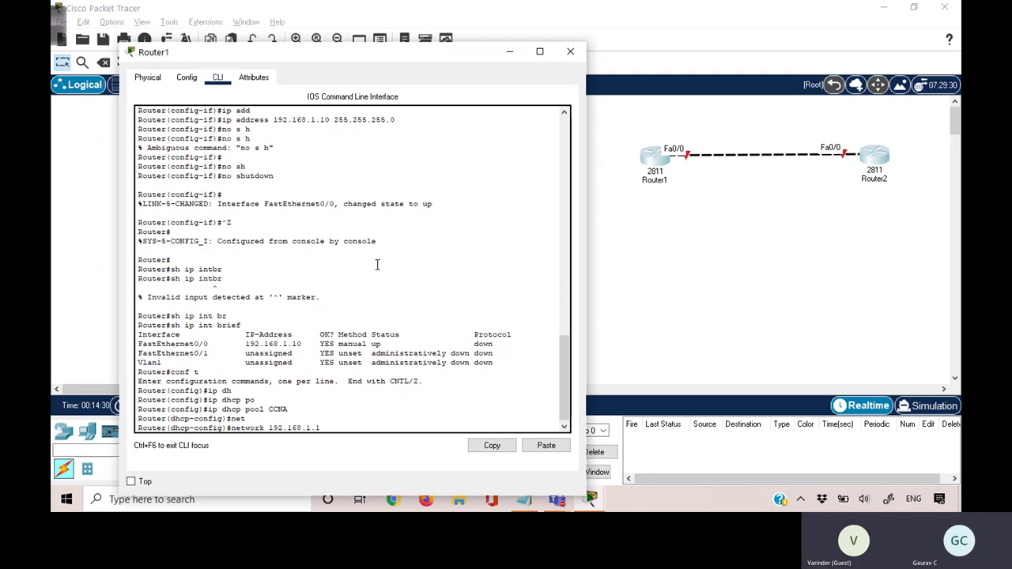